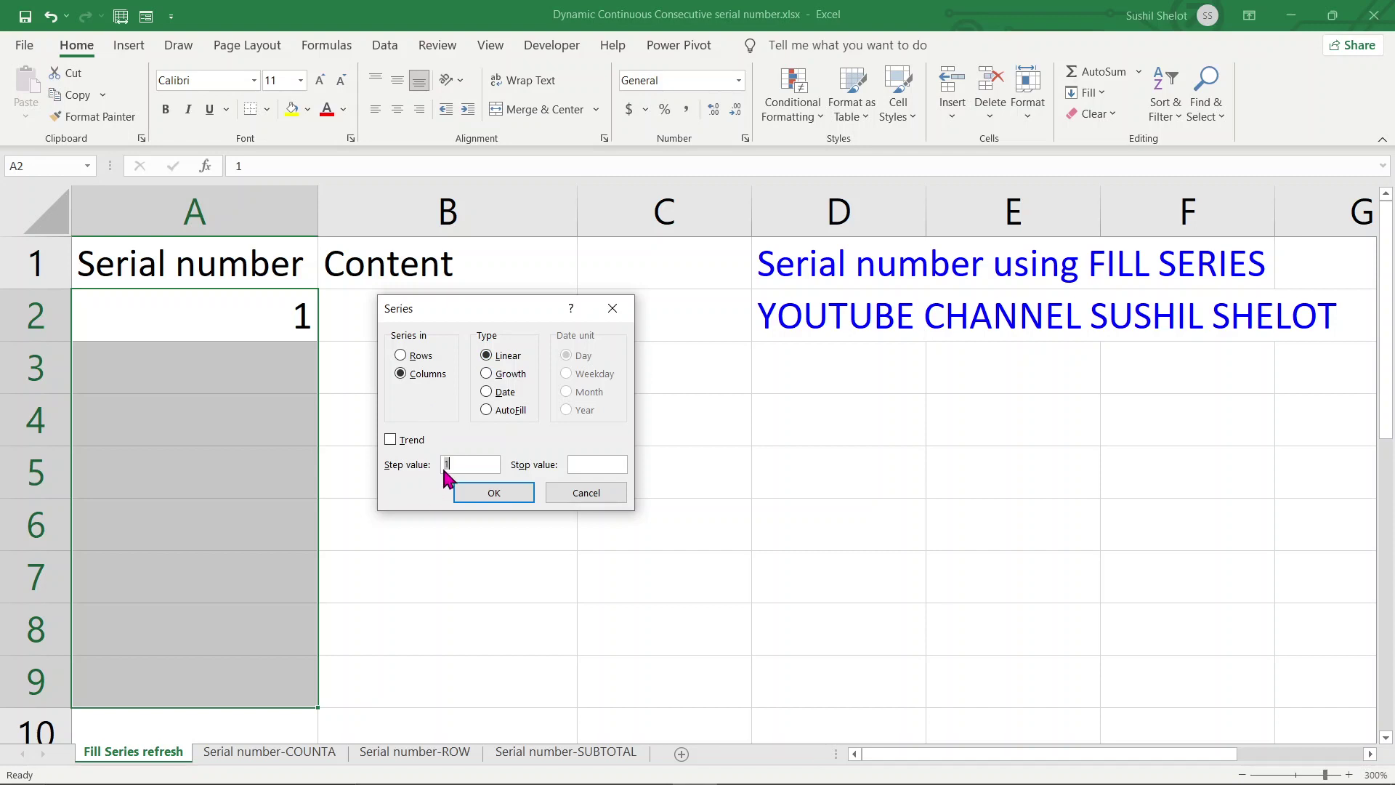
Fill A2:A9 with a linear series down the column using a step value of 1
click(496, 490)
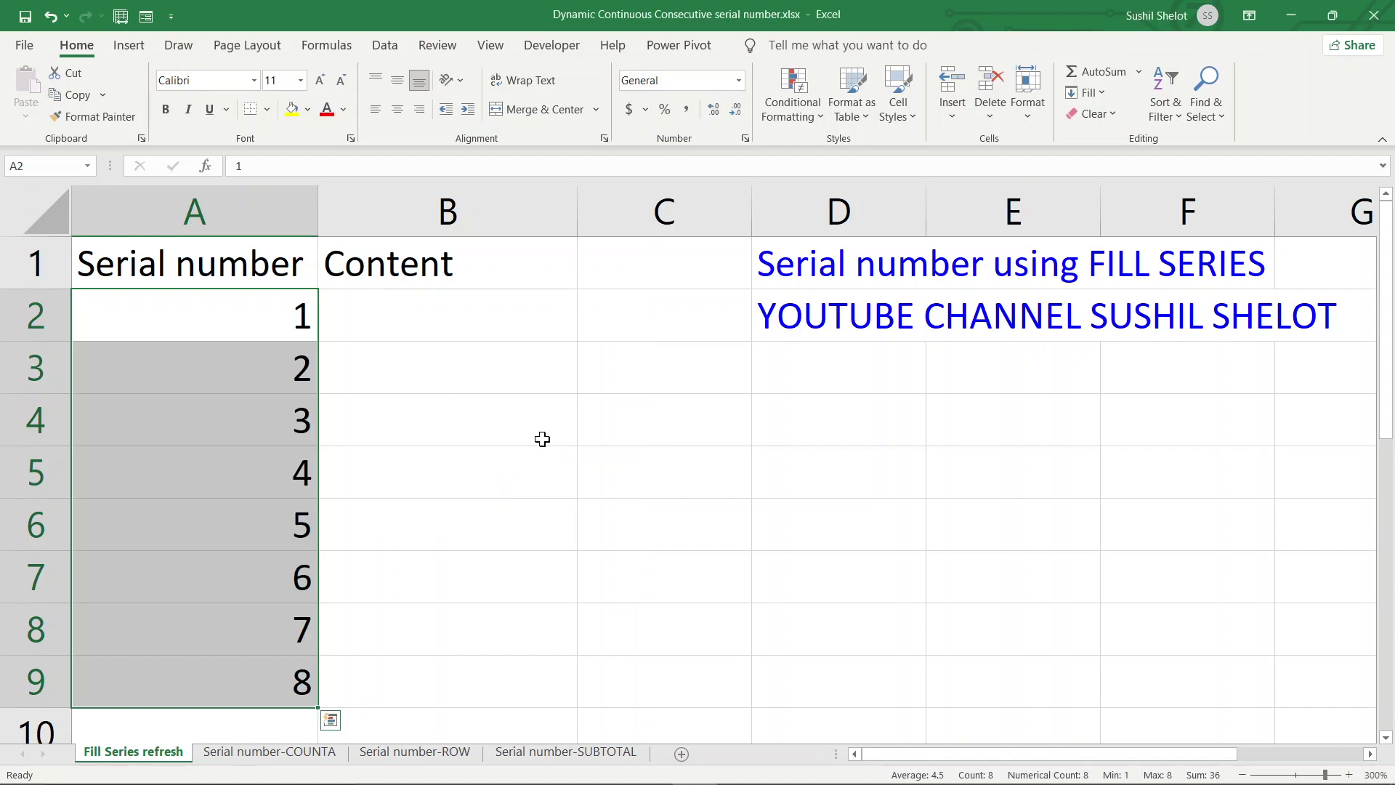
click(542, 439)
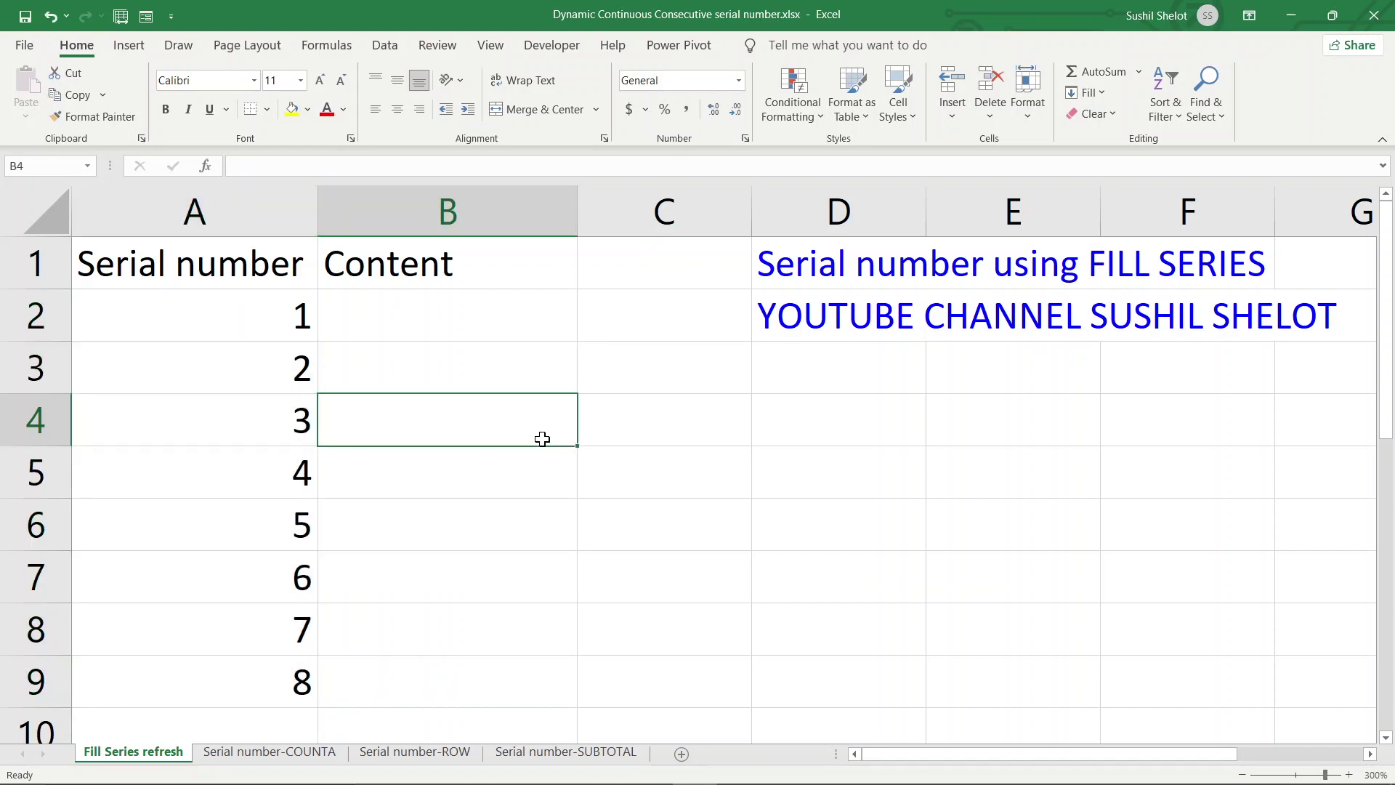
Delete rows 4 and 5 from the serial number list
drag(56, 418, 42, 471)
right_click(42, 471)
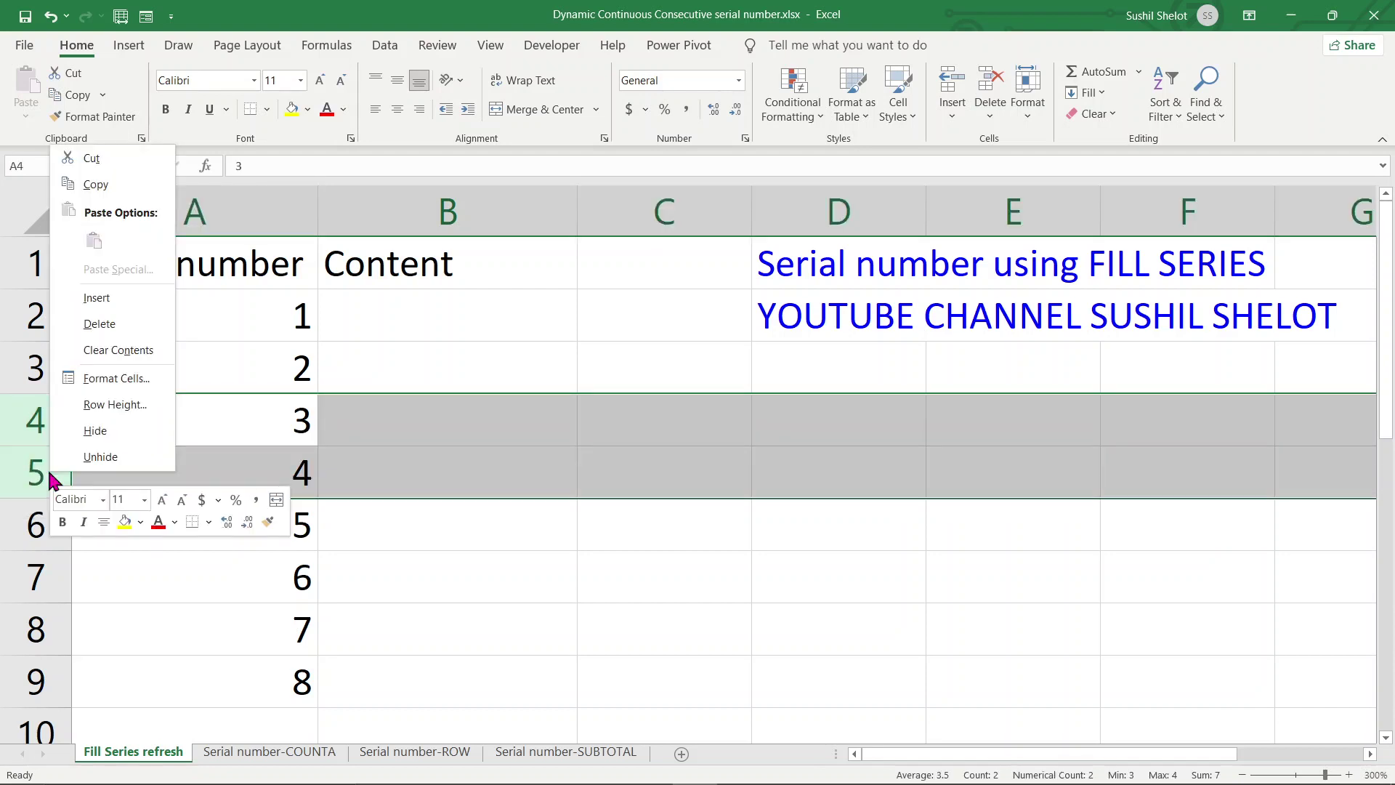
click(89, 323)
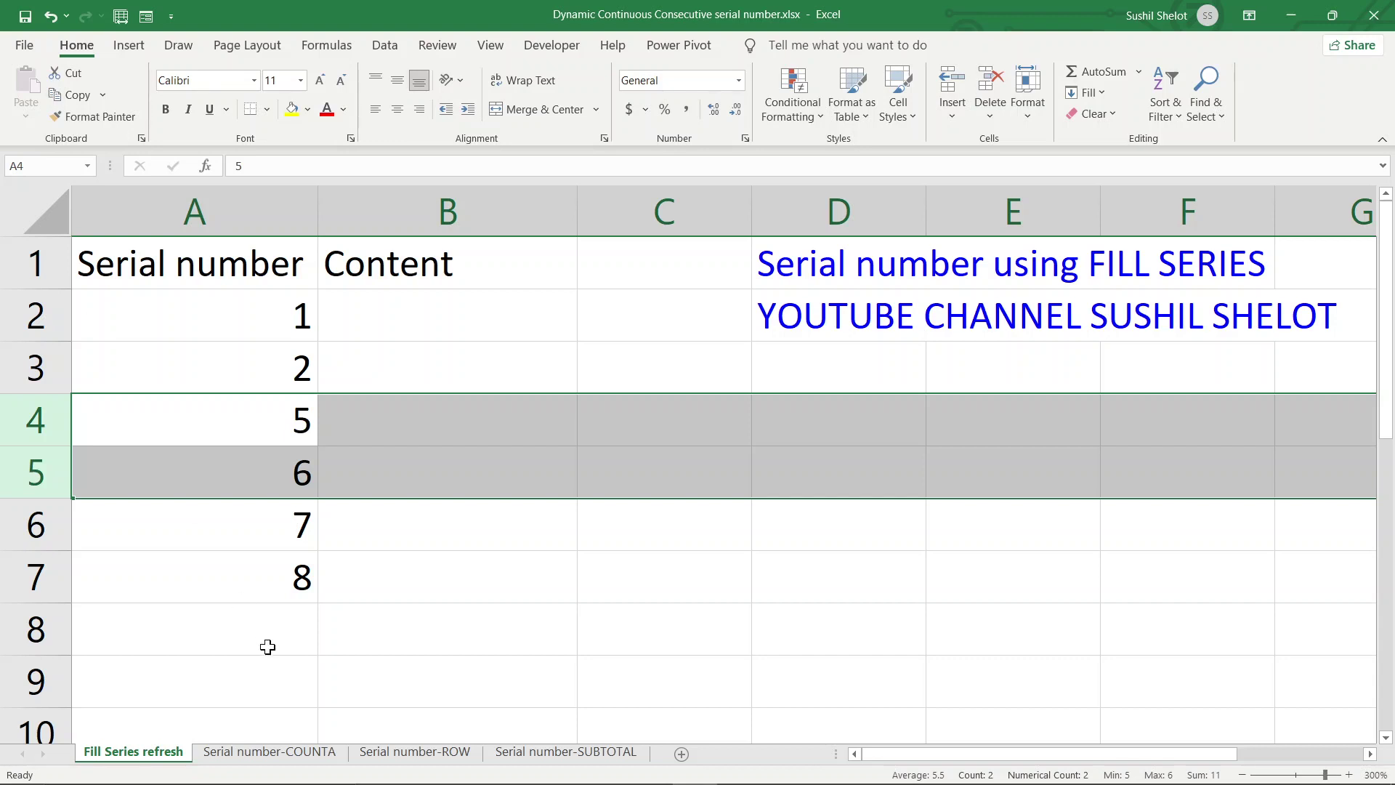
On the Serial number-COUNTA sheet, enter January 2020 in cell B2 as the first Content entry
click(302, 754)
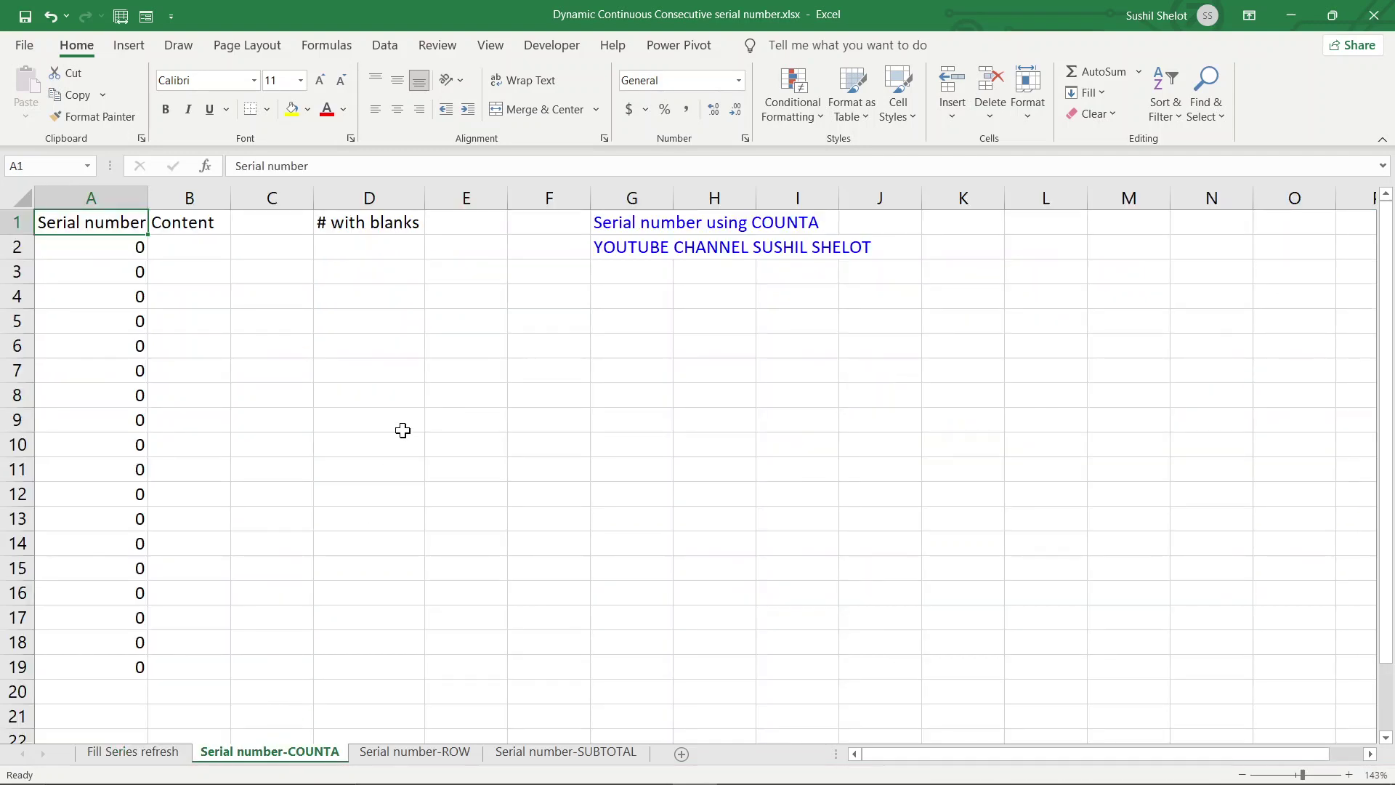
click(213, 250)
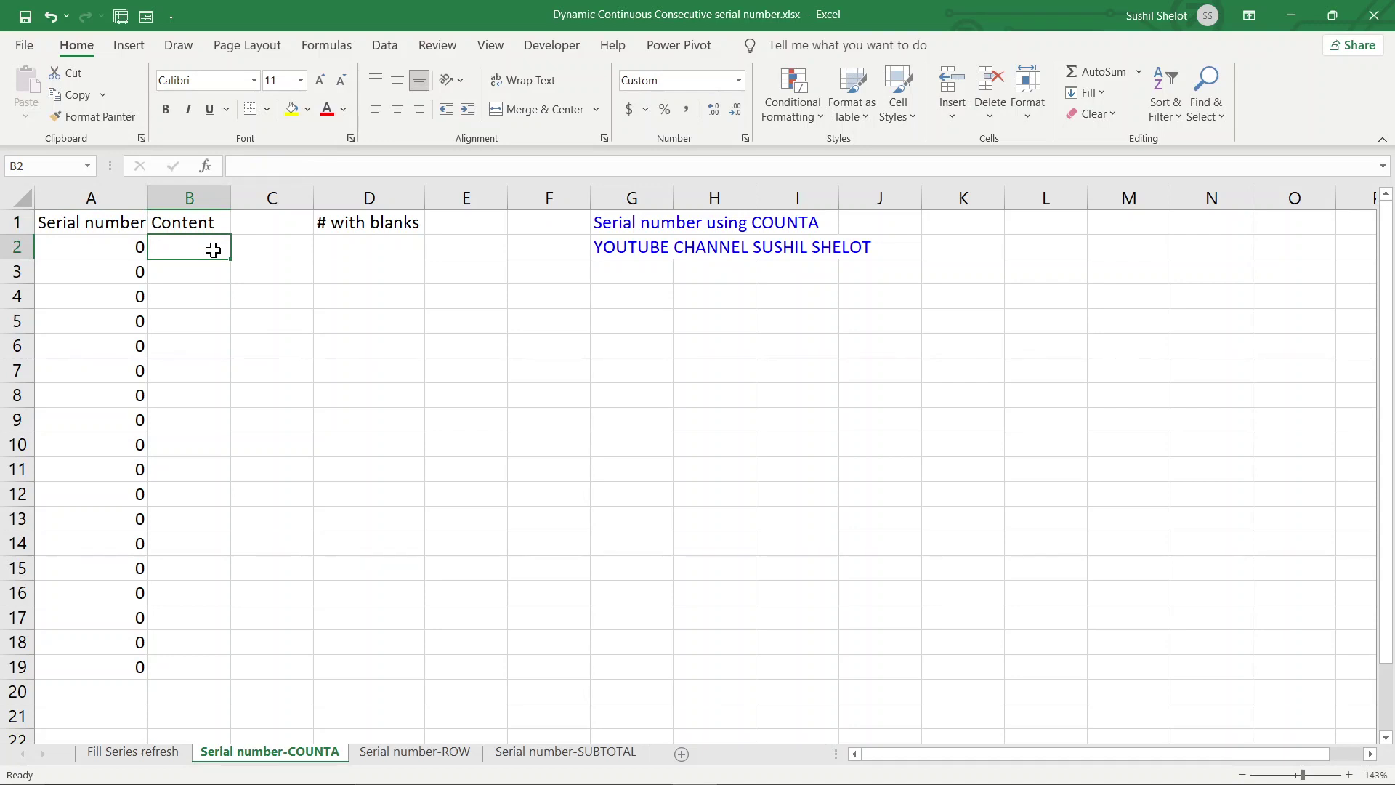
text(January)
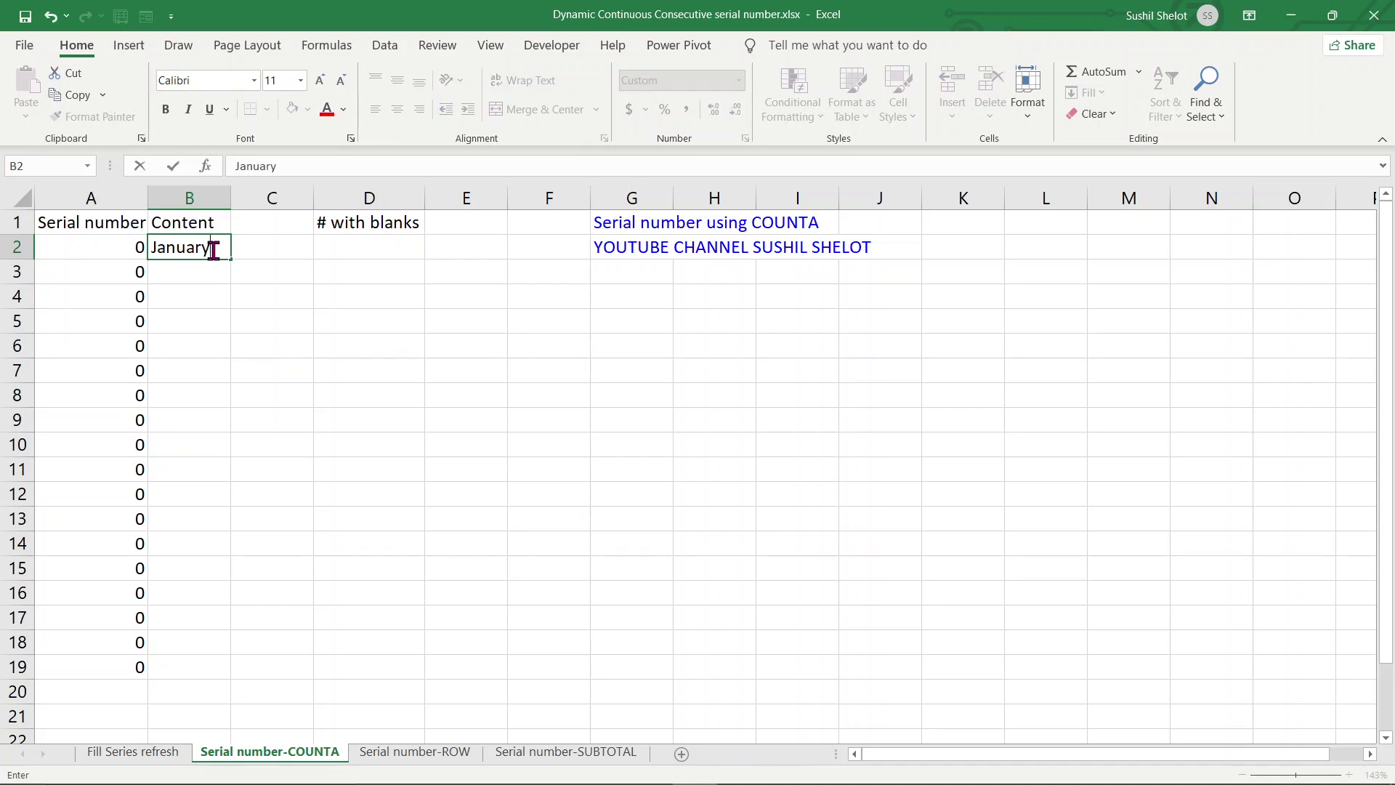
text( 2020)
key(Return)
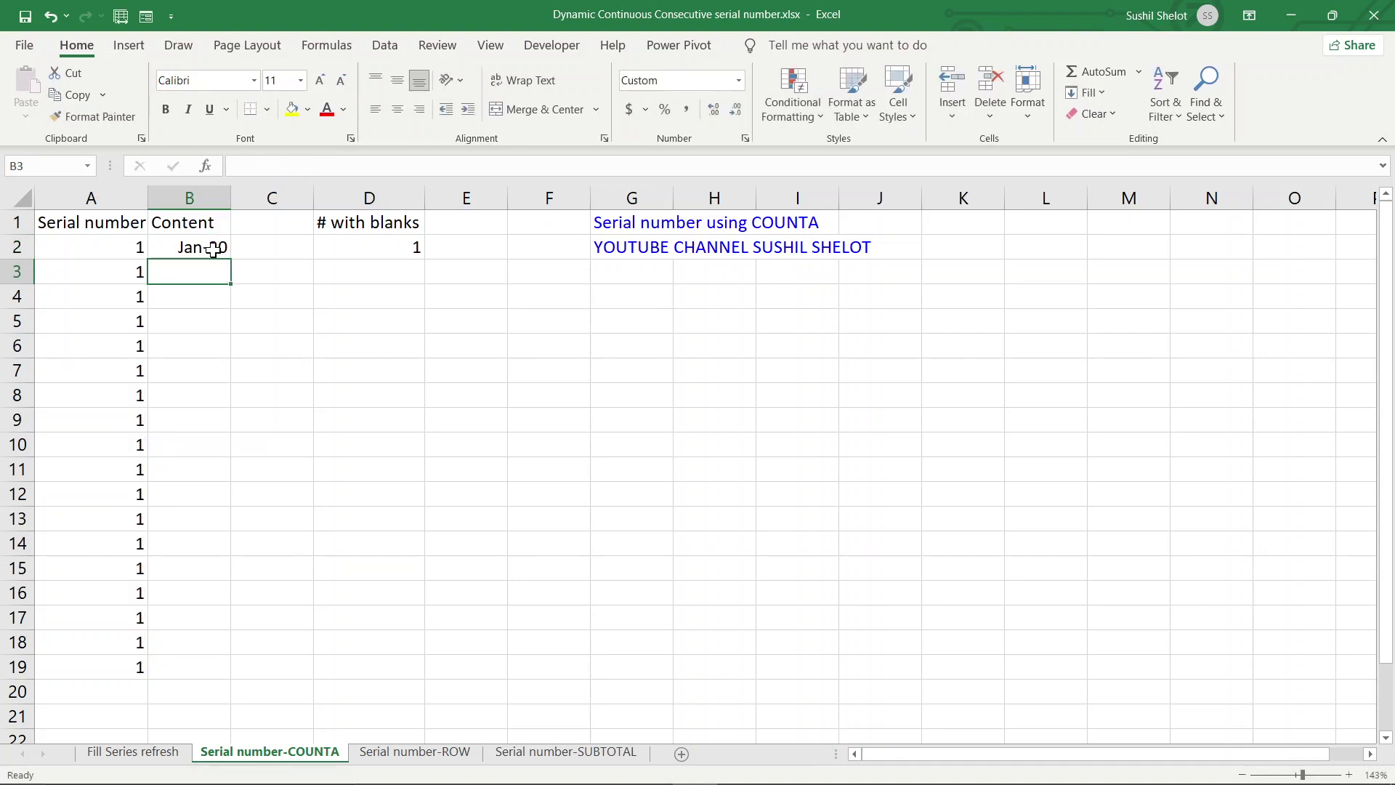
Fill B2:B19 down from the January 2020 entry as an AutoFill series
drag(203, 250, 214, 663)
click(1097, 93)
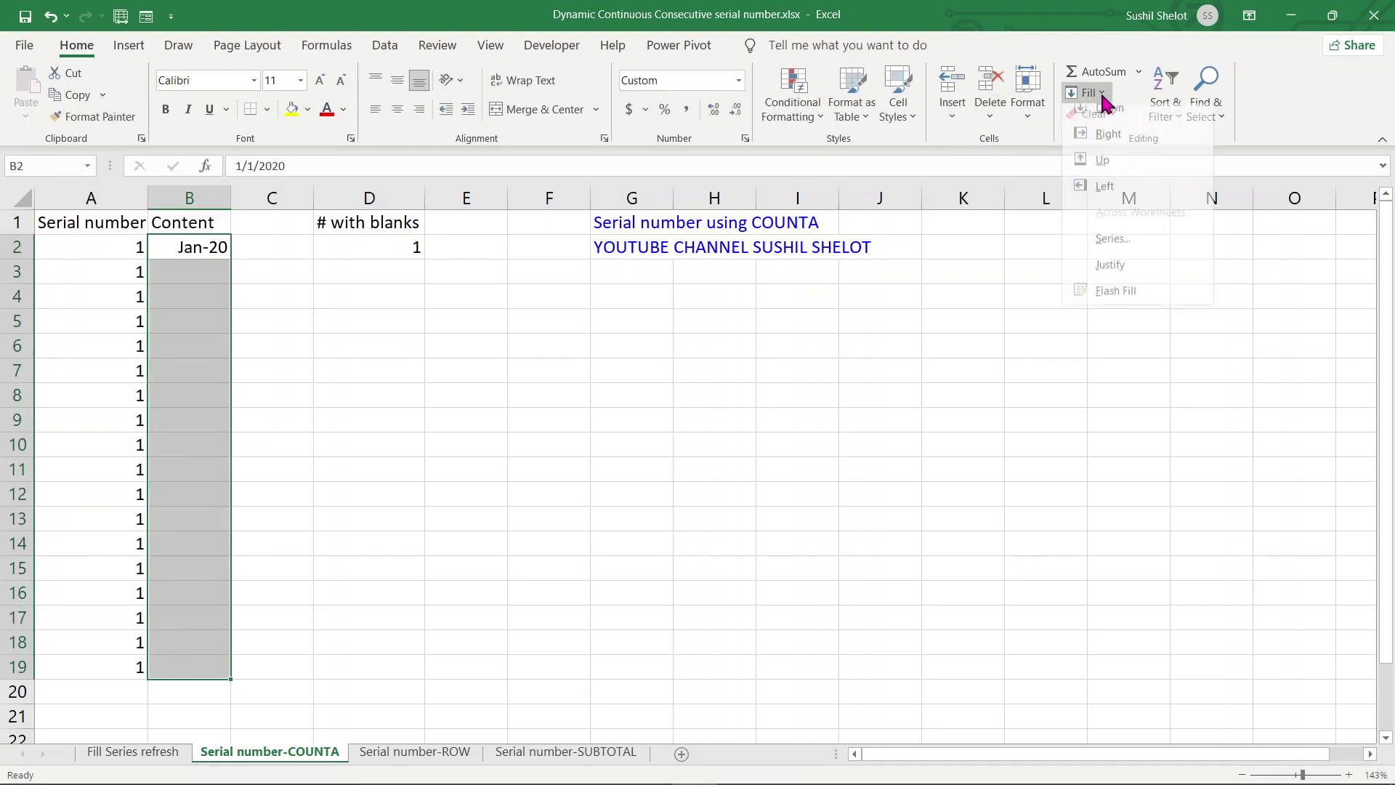
click(1115, 249)
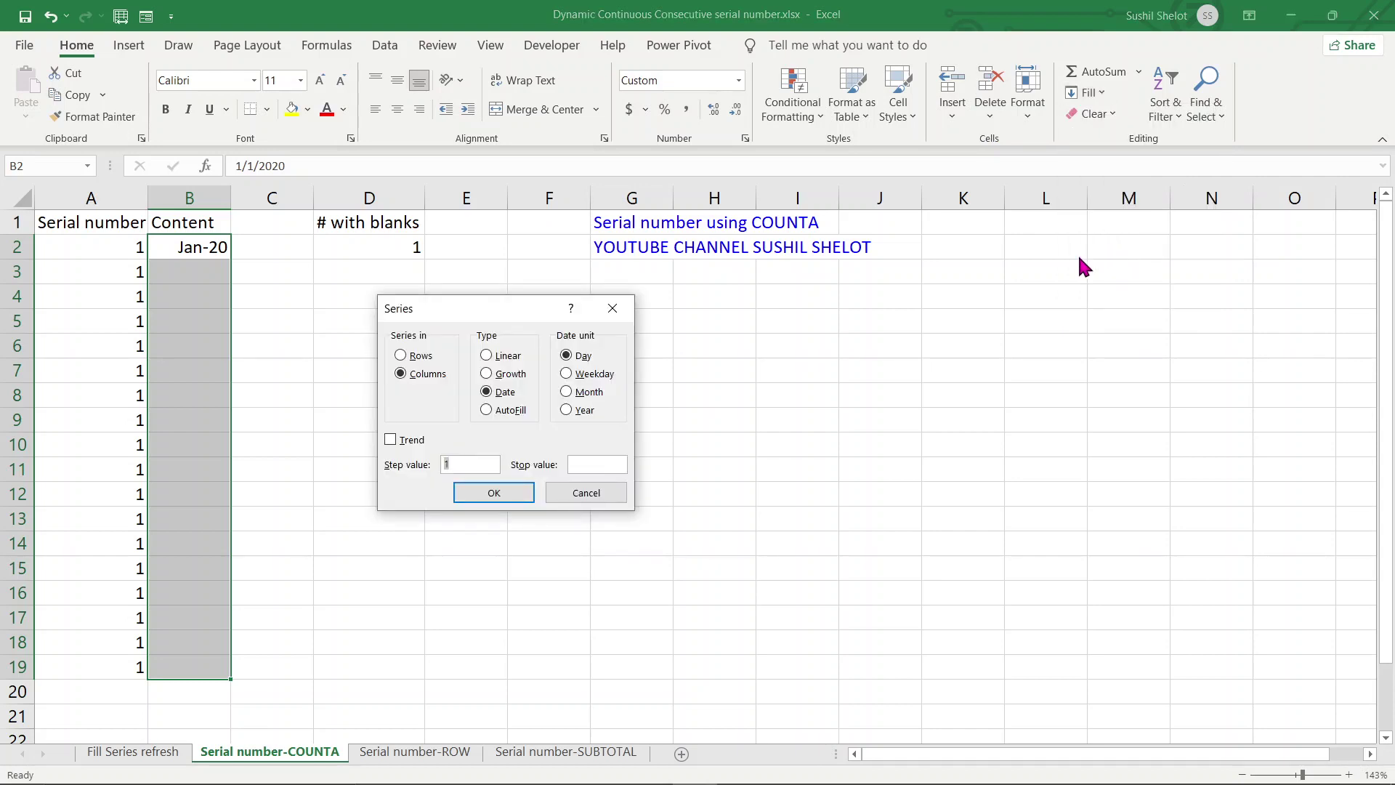
click(485, 410)
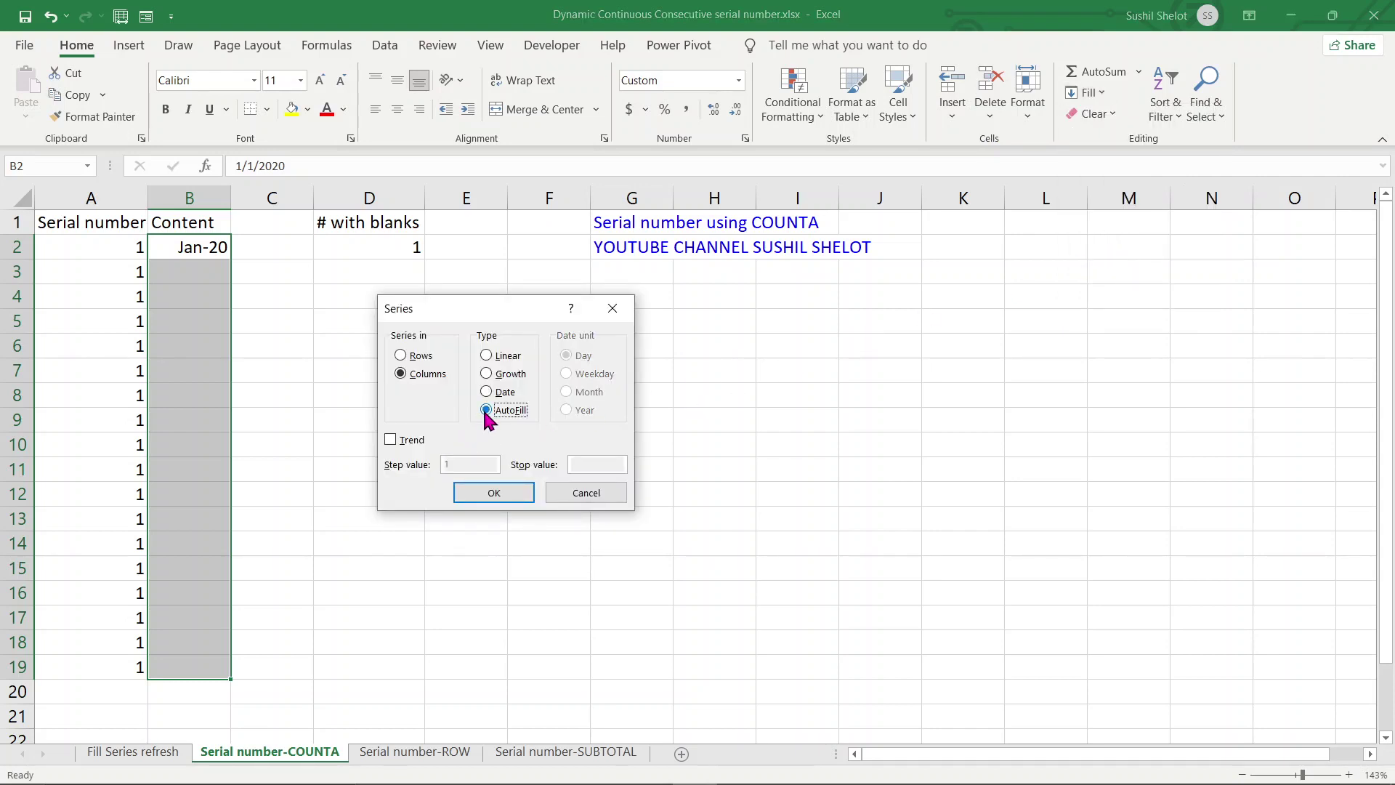
click(495, 494)
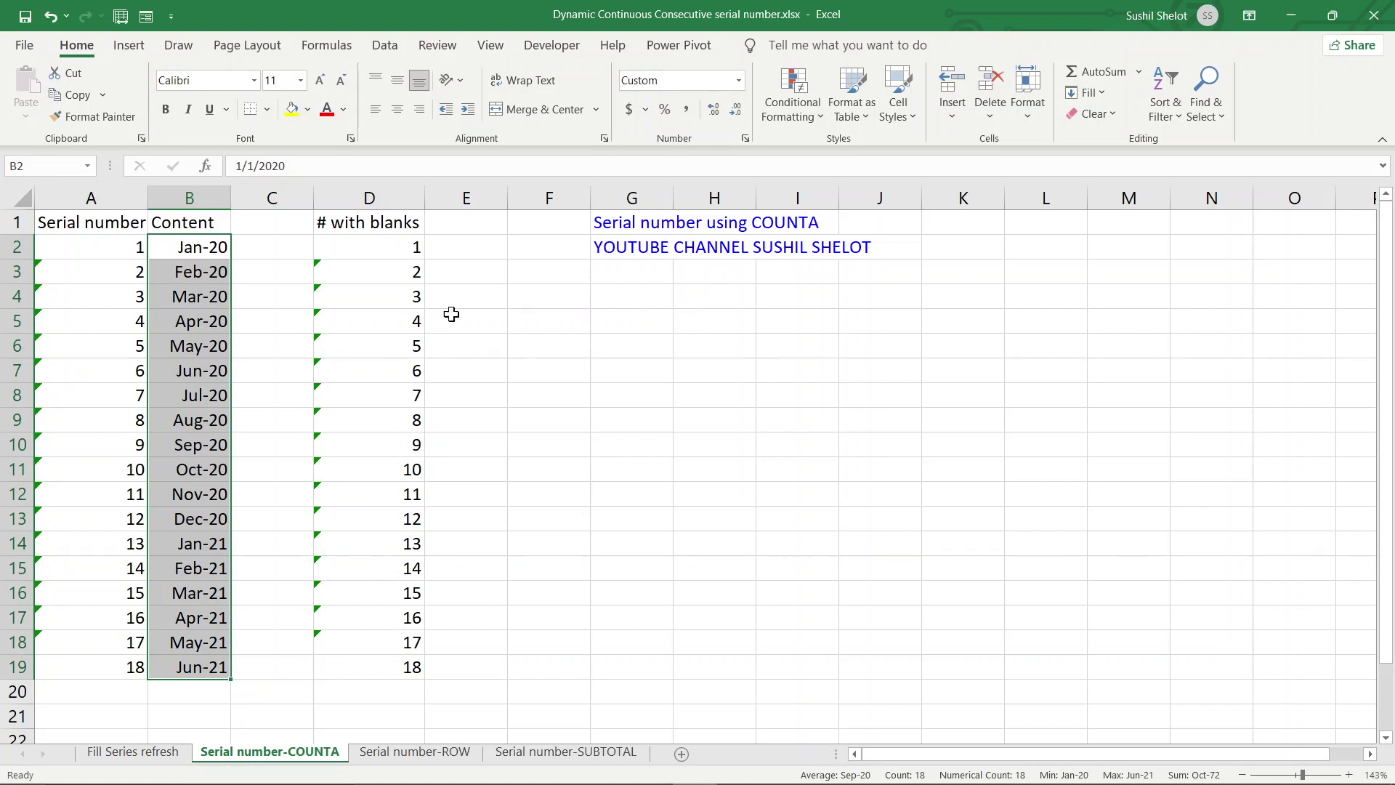
Clear the contents of B5:B6, followed by the rest of the Content entries in B3:B19
drag(187, 320, 187, 348)
key(Delete)
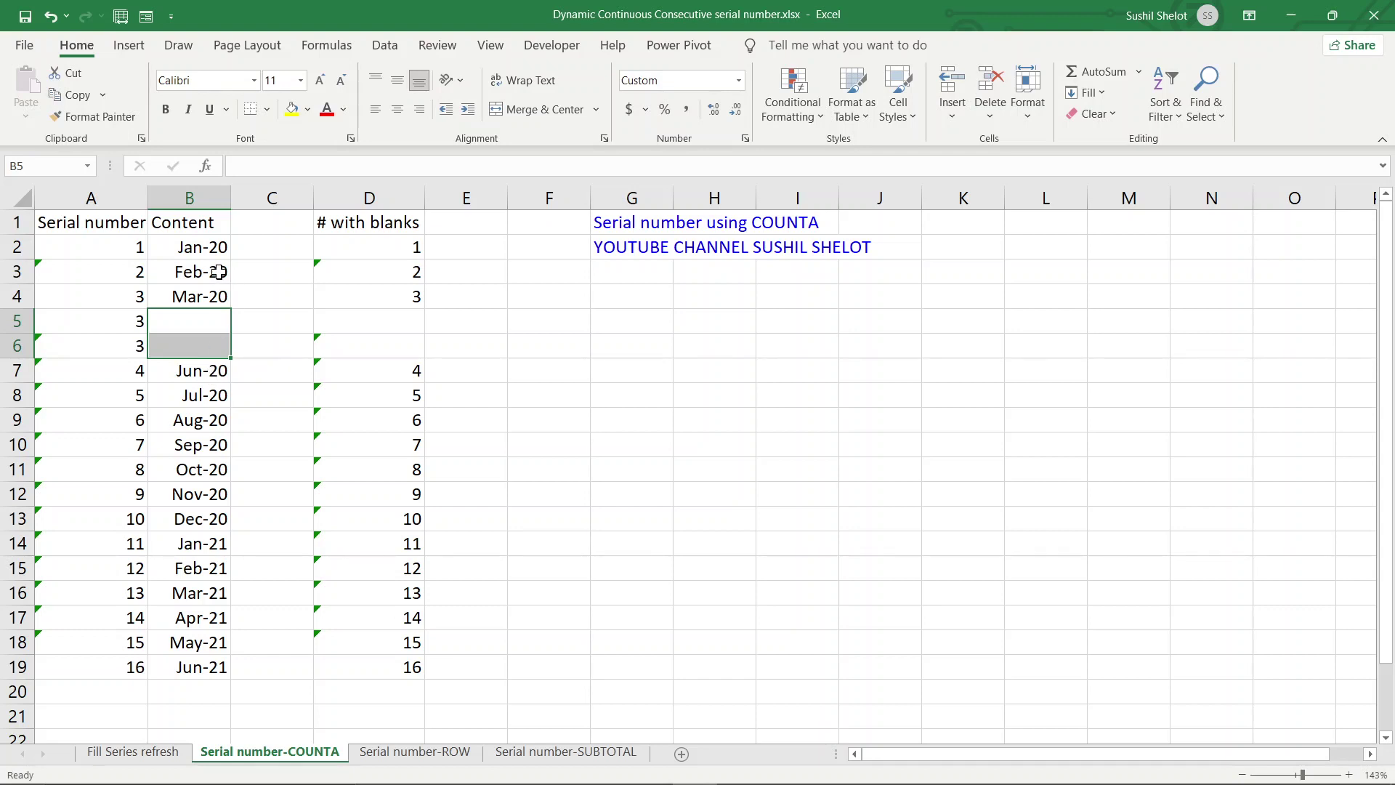
drag(218, 272, 187, 663)
key(Delete)
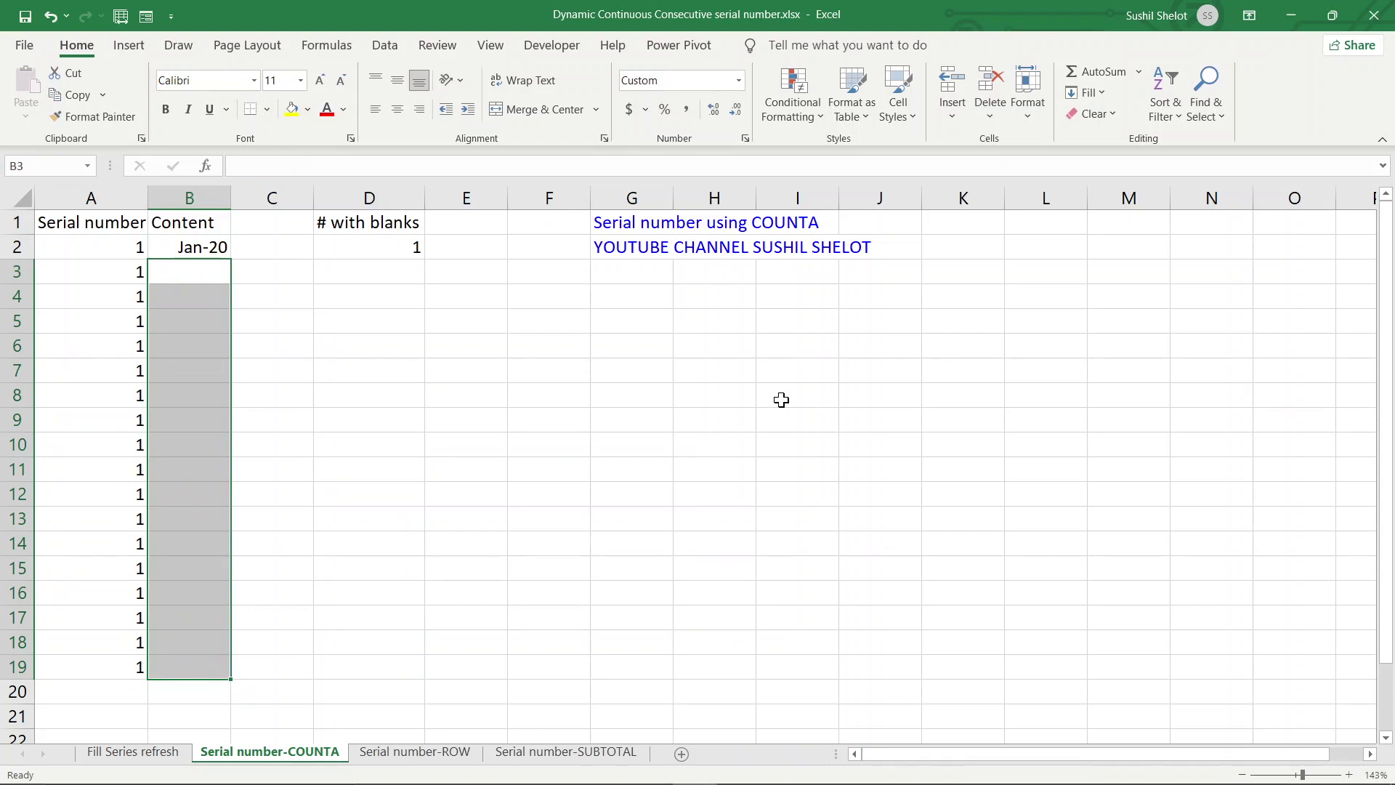
Enter the letters a, d, f and g in Content cells B3 through B6
click(182, 273)
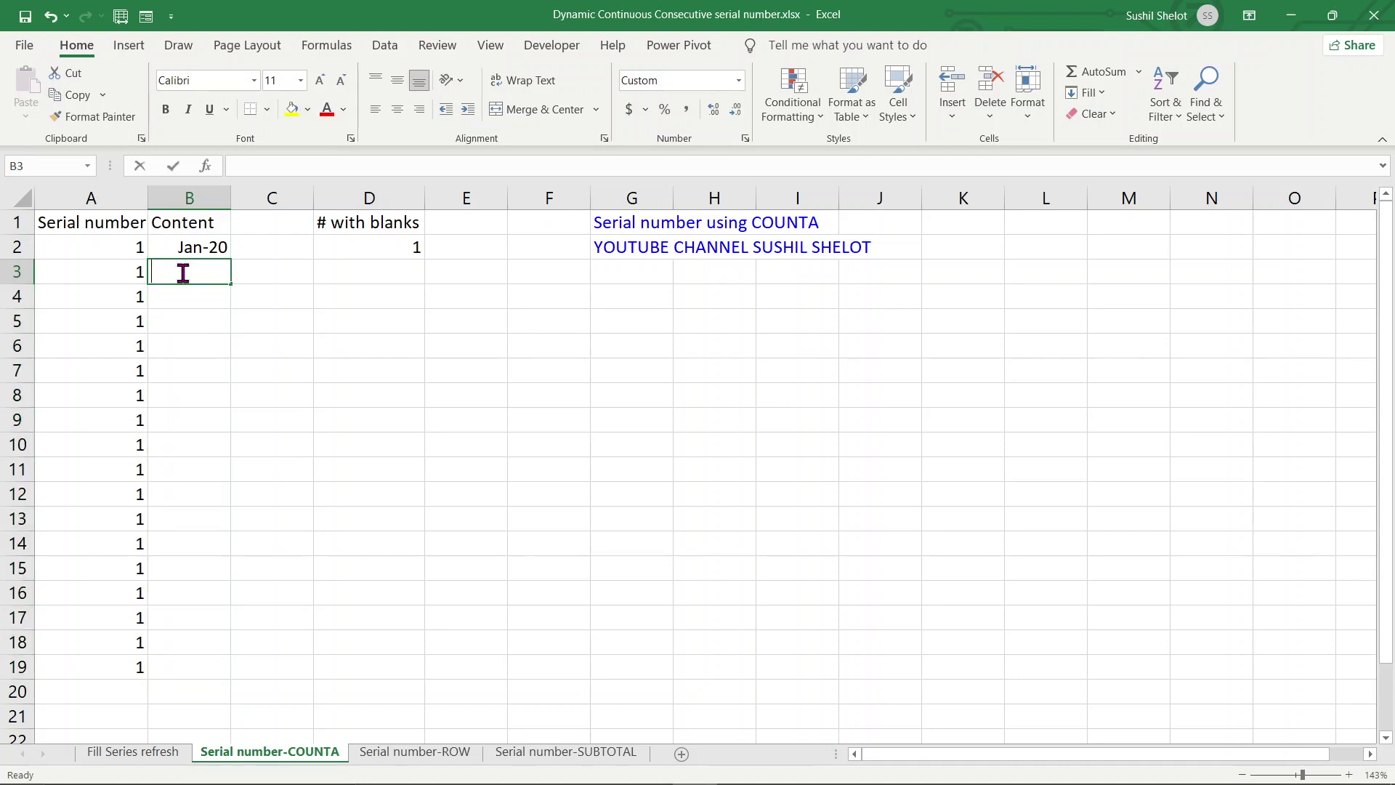
text(a)
key(Return)
text(d)
key(Return)
text(f)
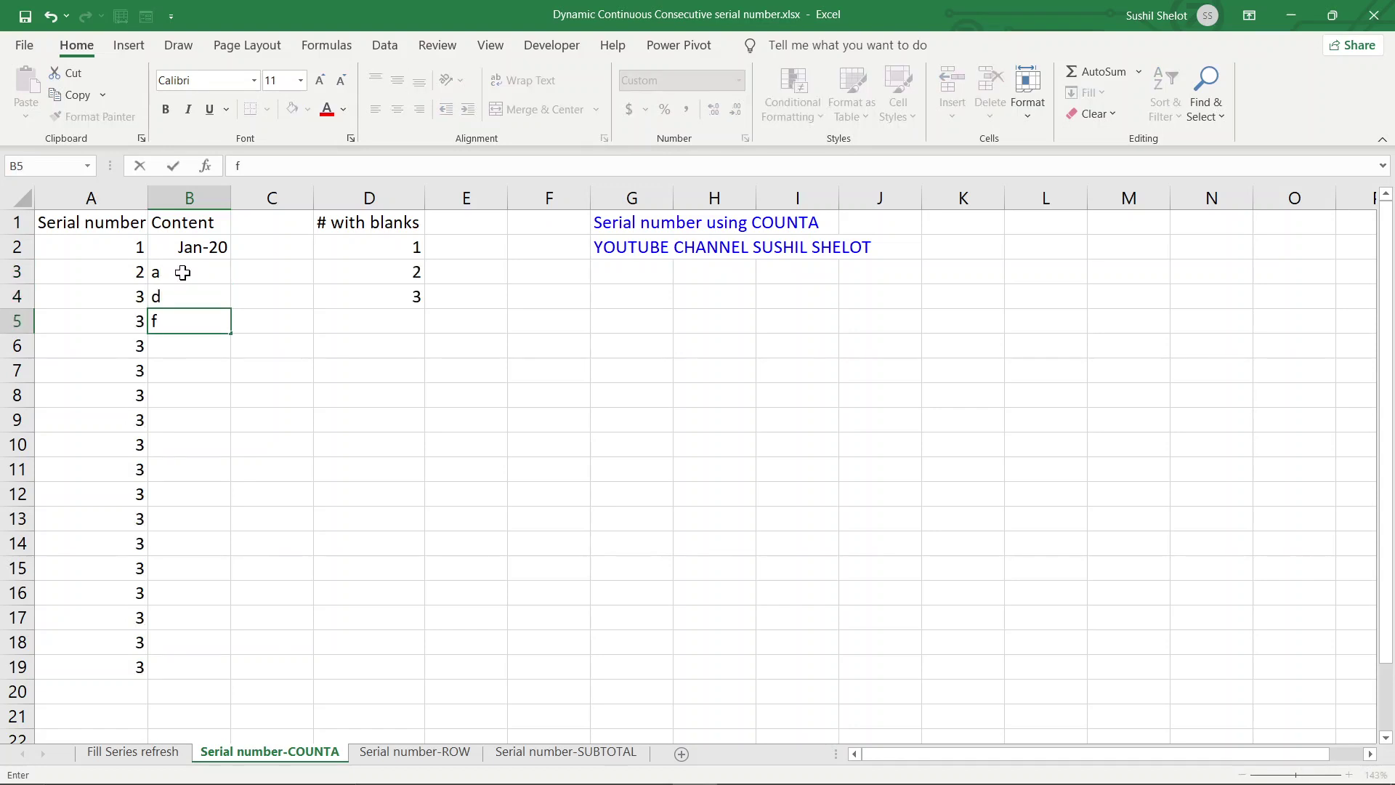
key(Return)
text(g)
key(Return)
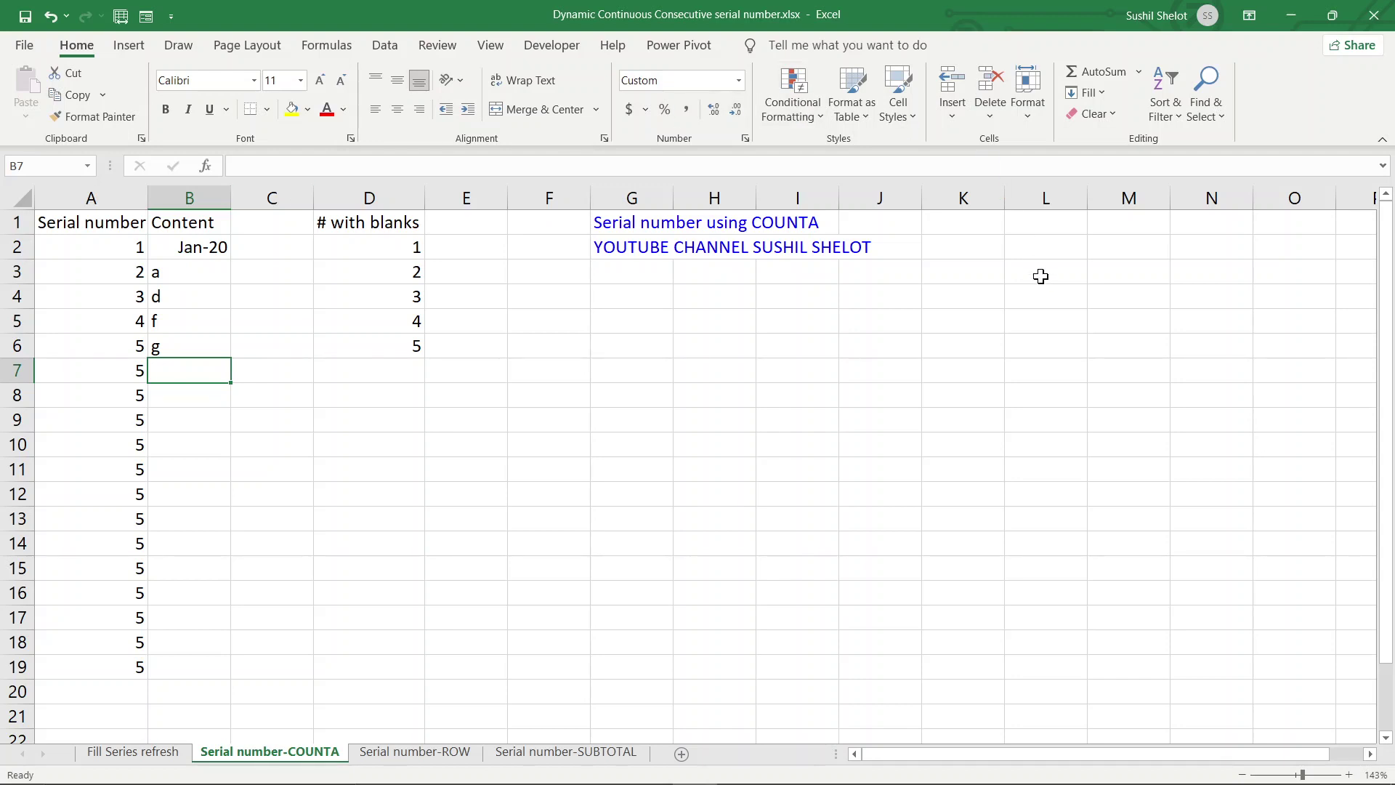
Enter the formula =COUNTA($B$2:B2) in cell K2, with an absolute range start and a relative range end
click(961, 246)
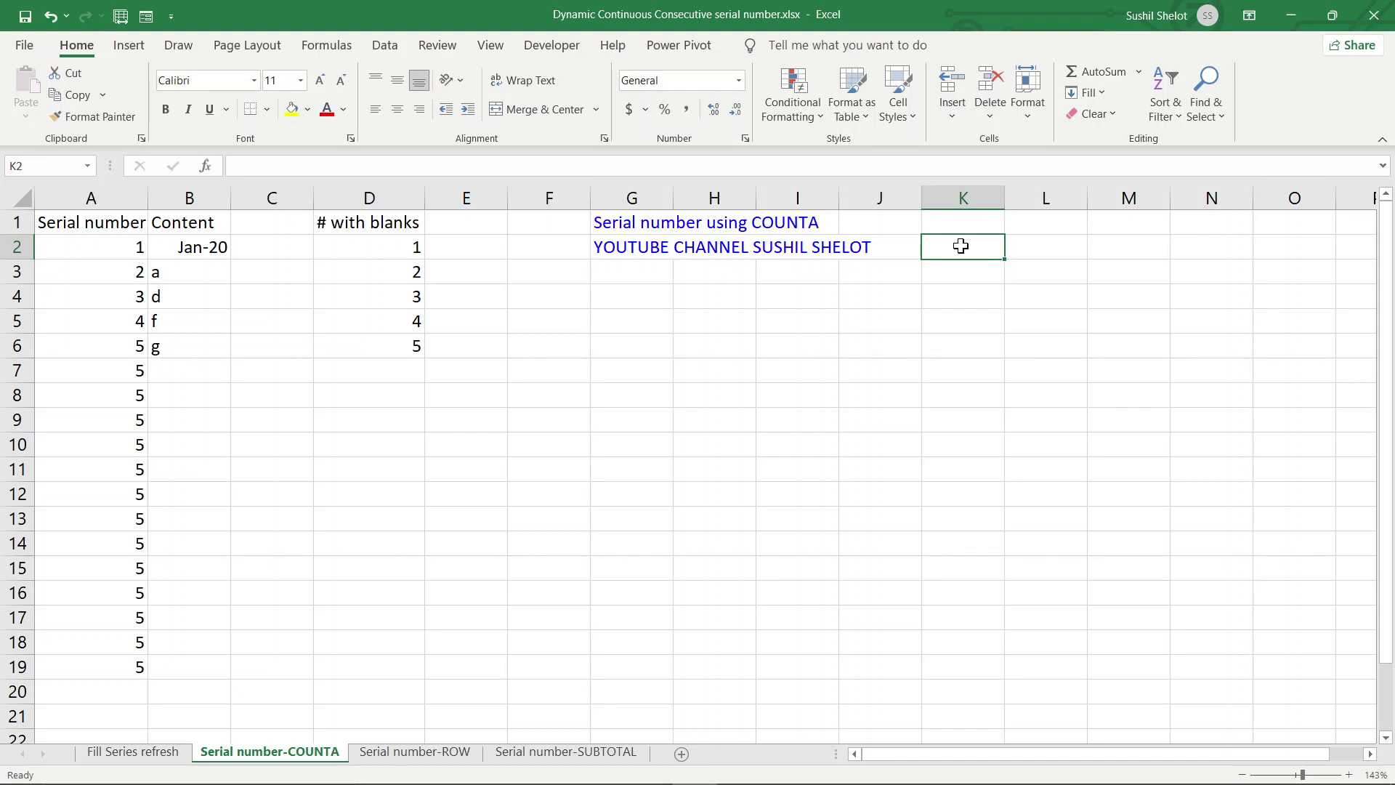
text(=c)
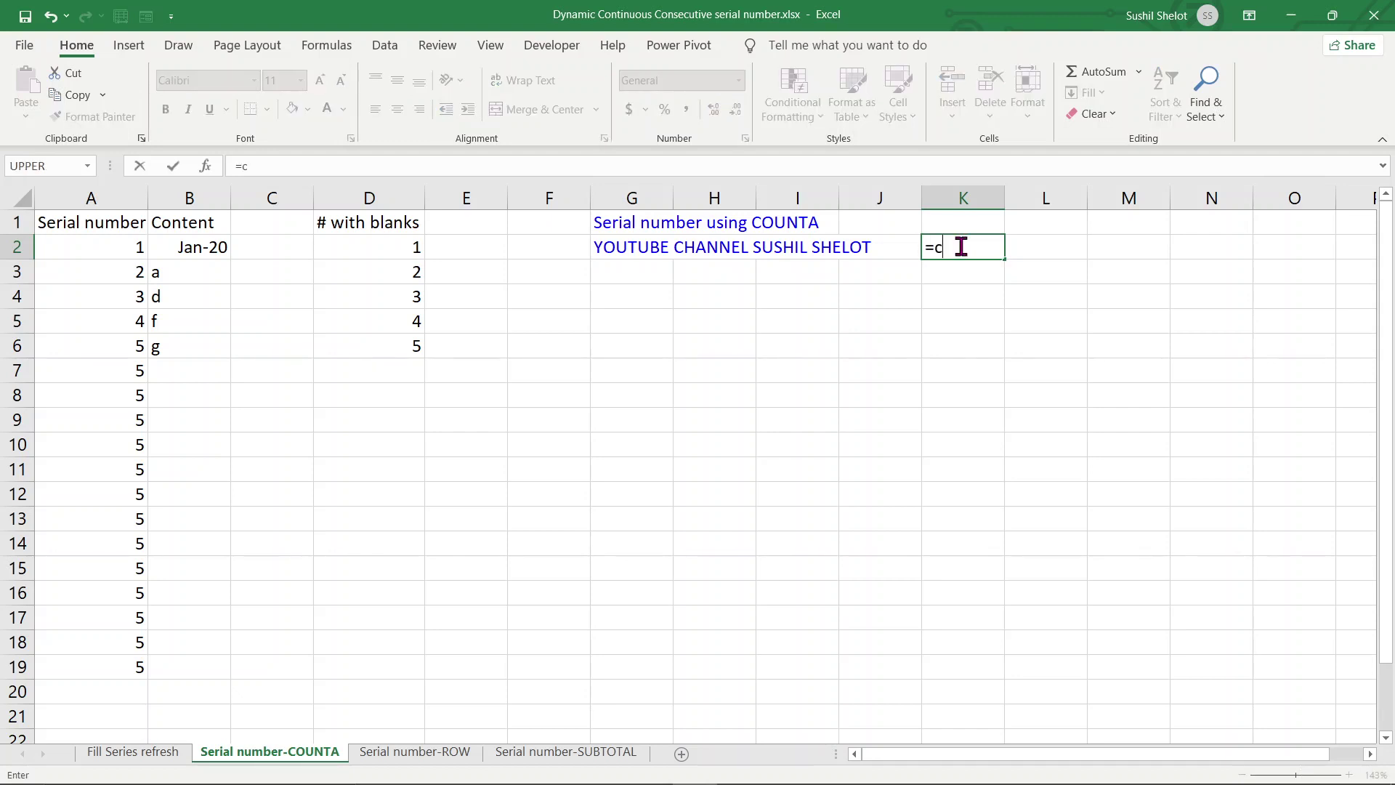
text(ounta)
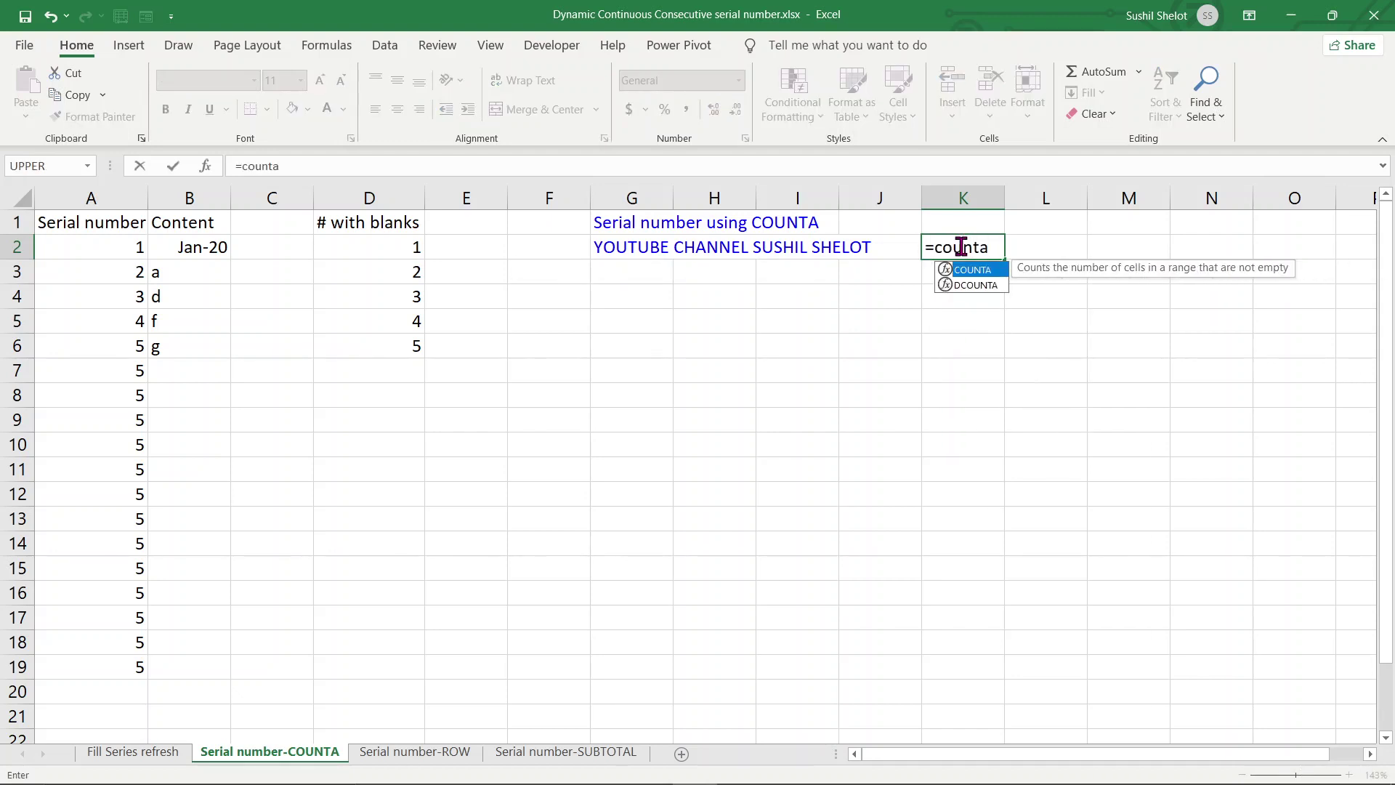
key(Tab)
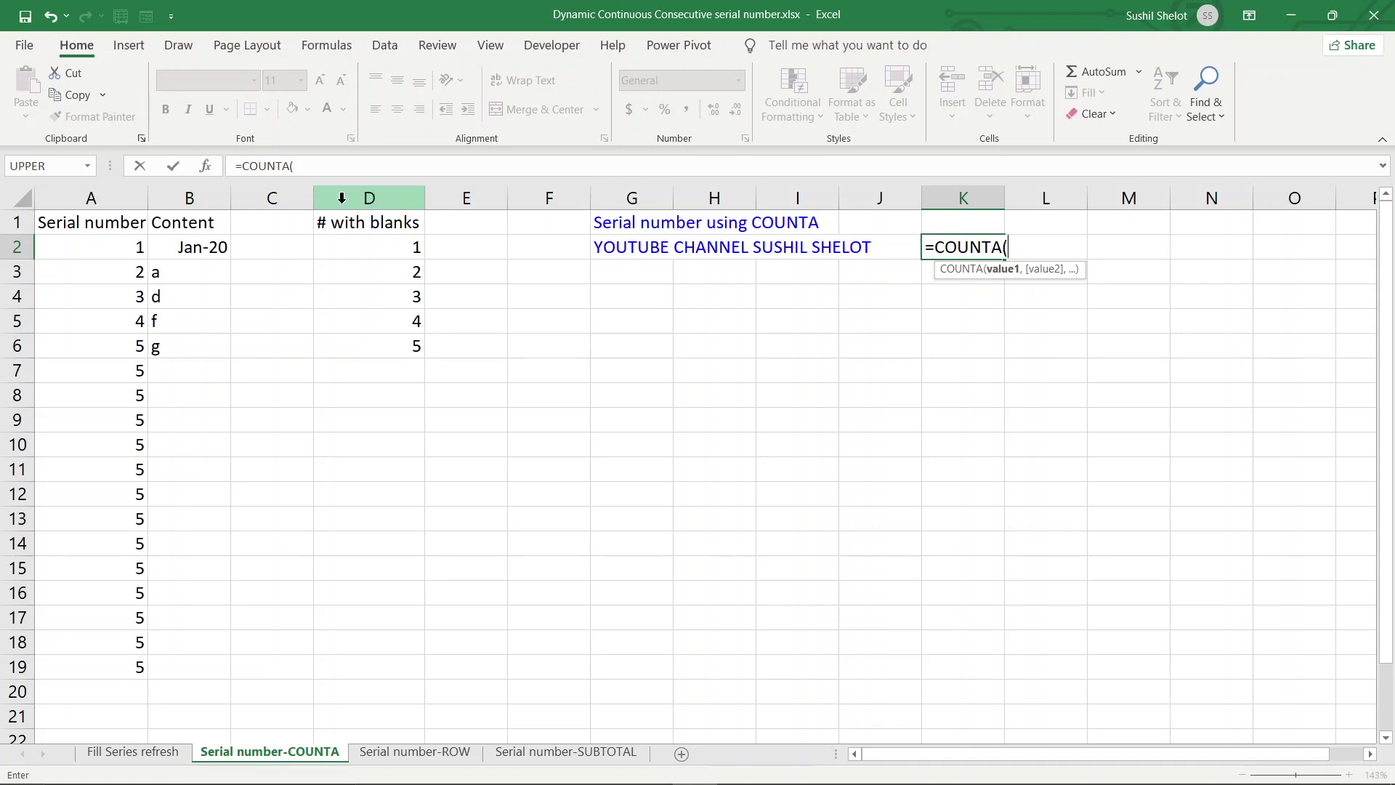
click(201, 244)
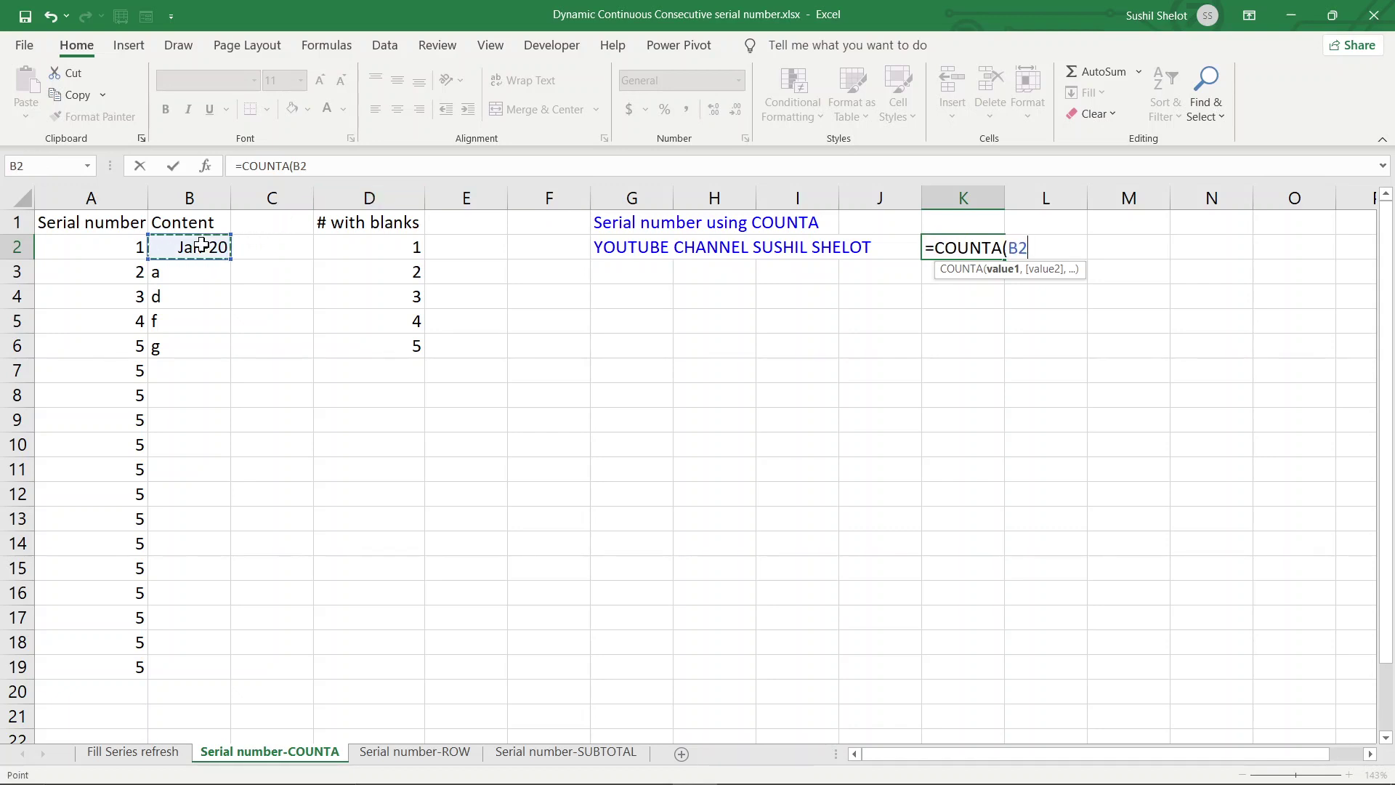
key(F4)
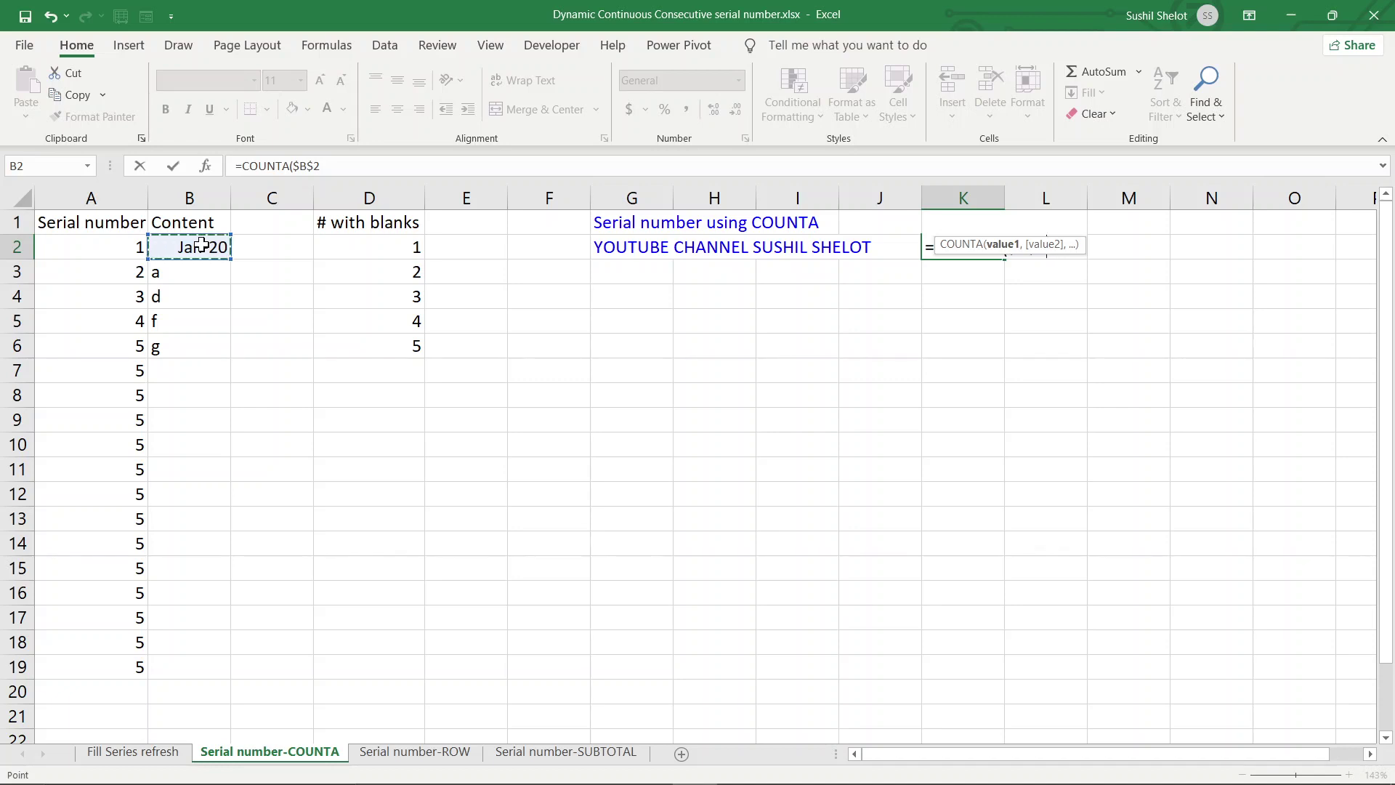
text(:B2b2)
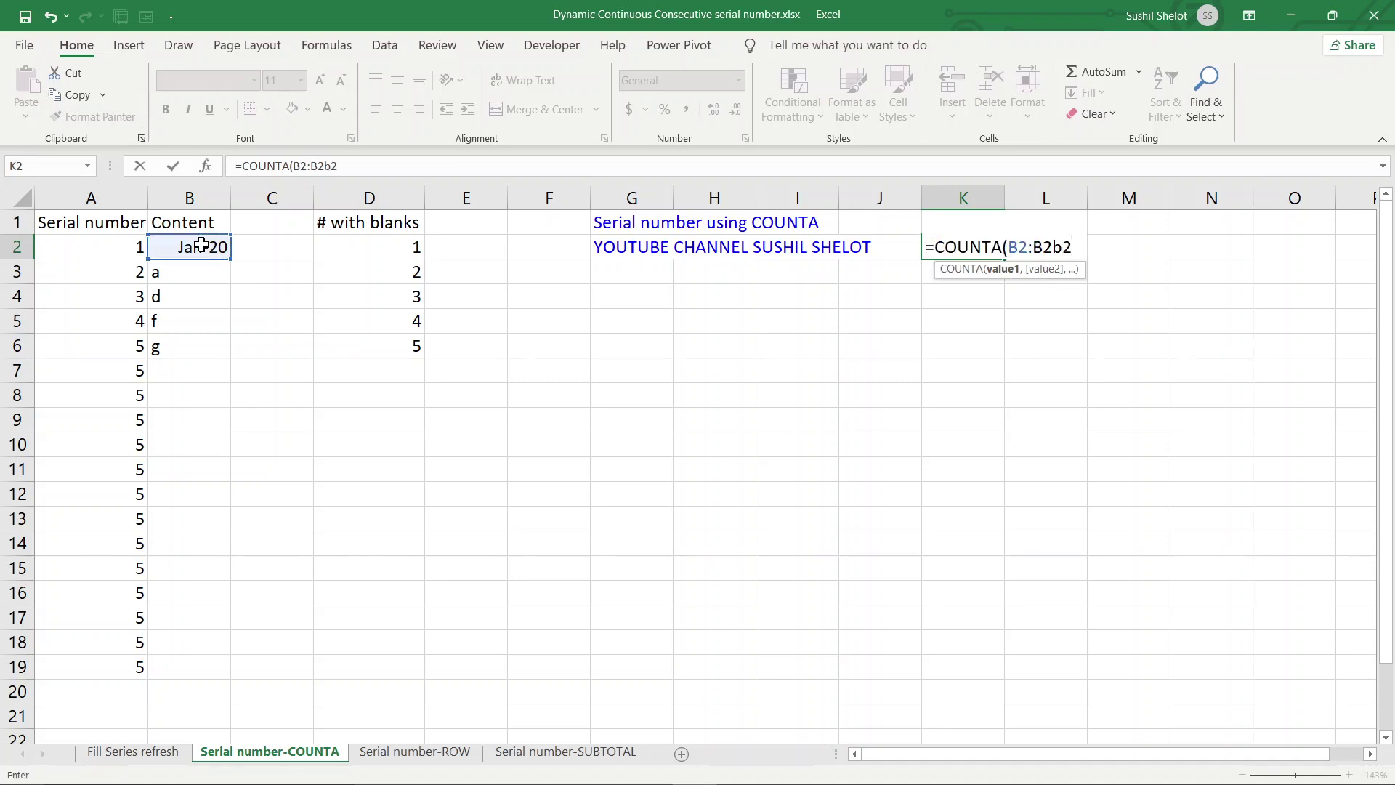
key(BackSpace)
key(BackSpace)
text(:)
key(BackSpace)
key(BackSpace)
key(BackSpace)
key(BackSpace)
key(BackSpace)
key(F4)
text(:)
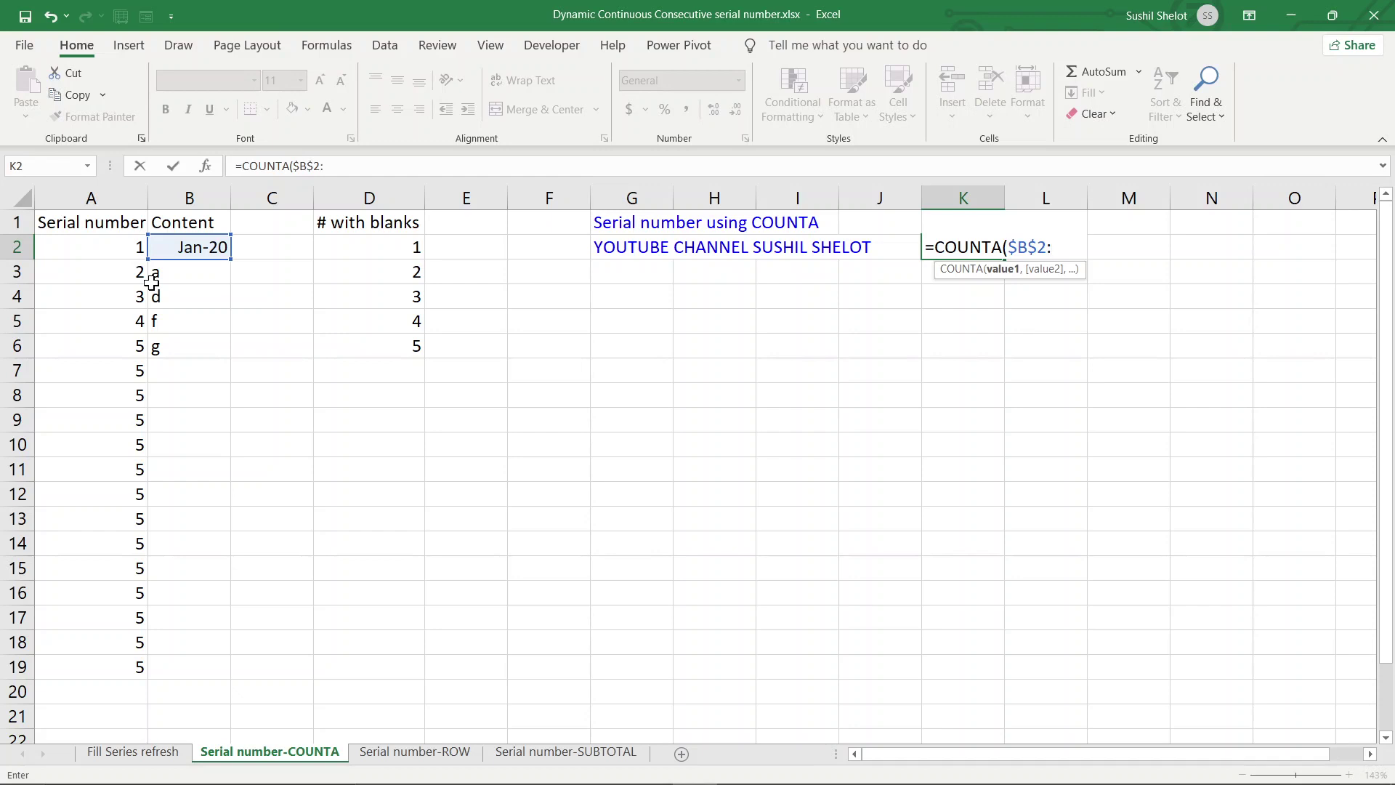
text(b2))
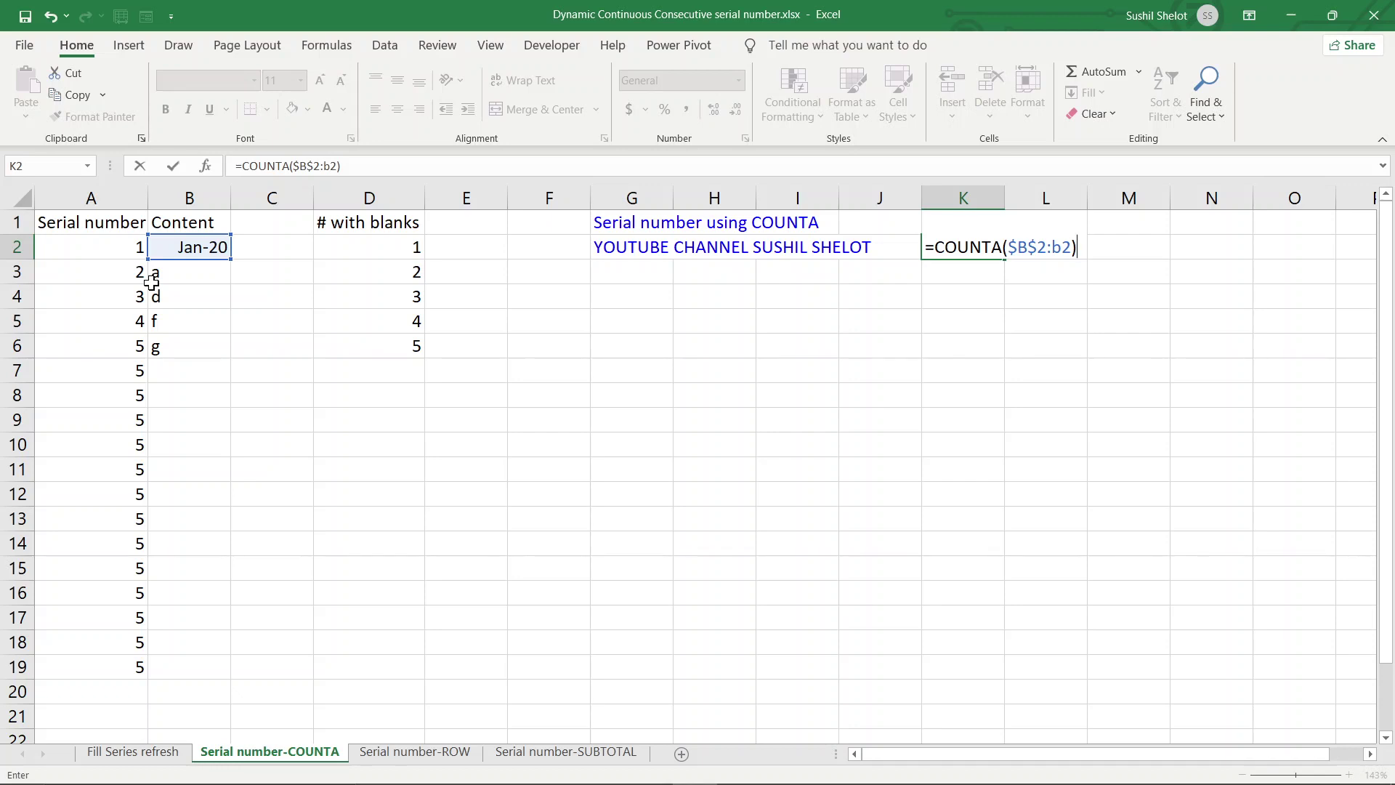
key(Return)
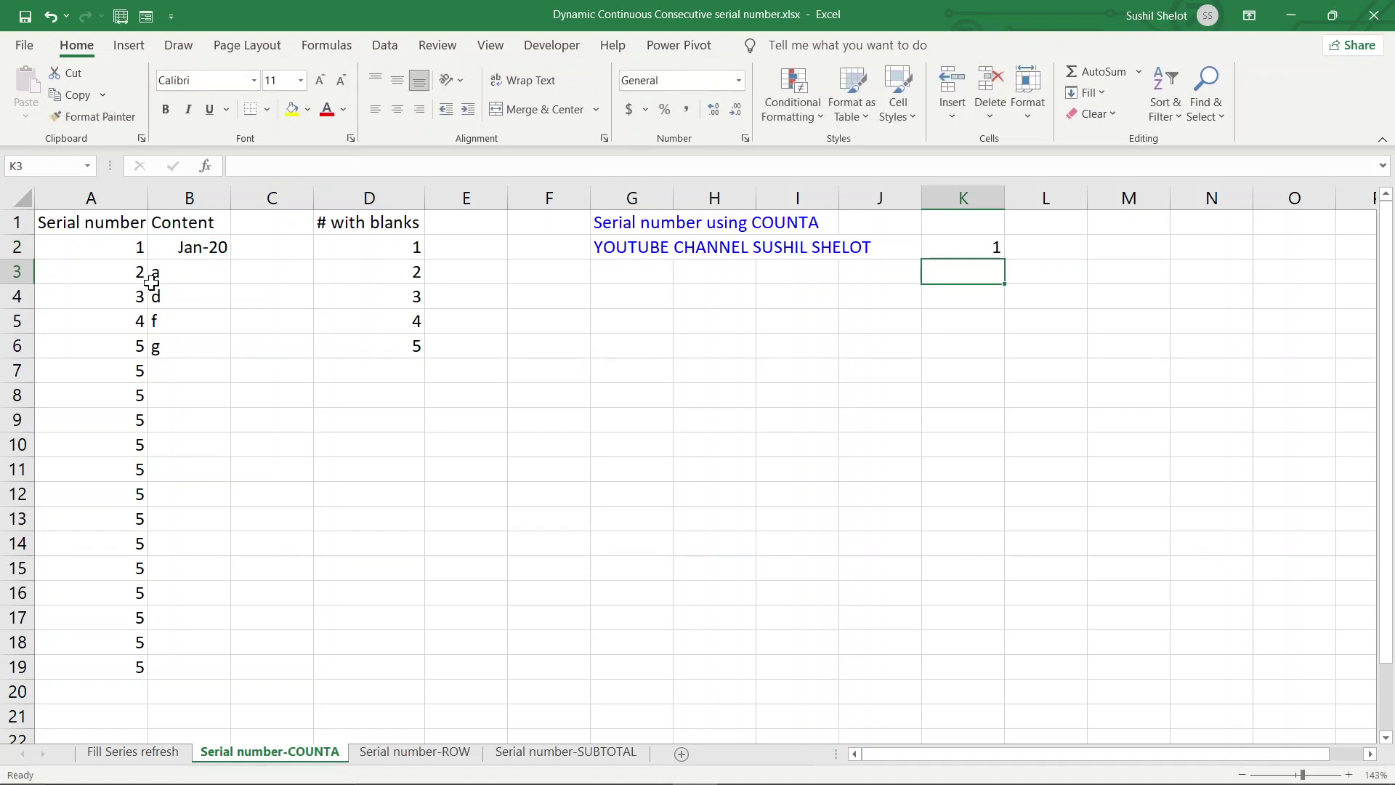
Copy the COUNTA formula from K2 down through K19
click(981, 246)
drag(1007, 259, 1049, 674)
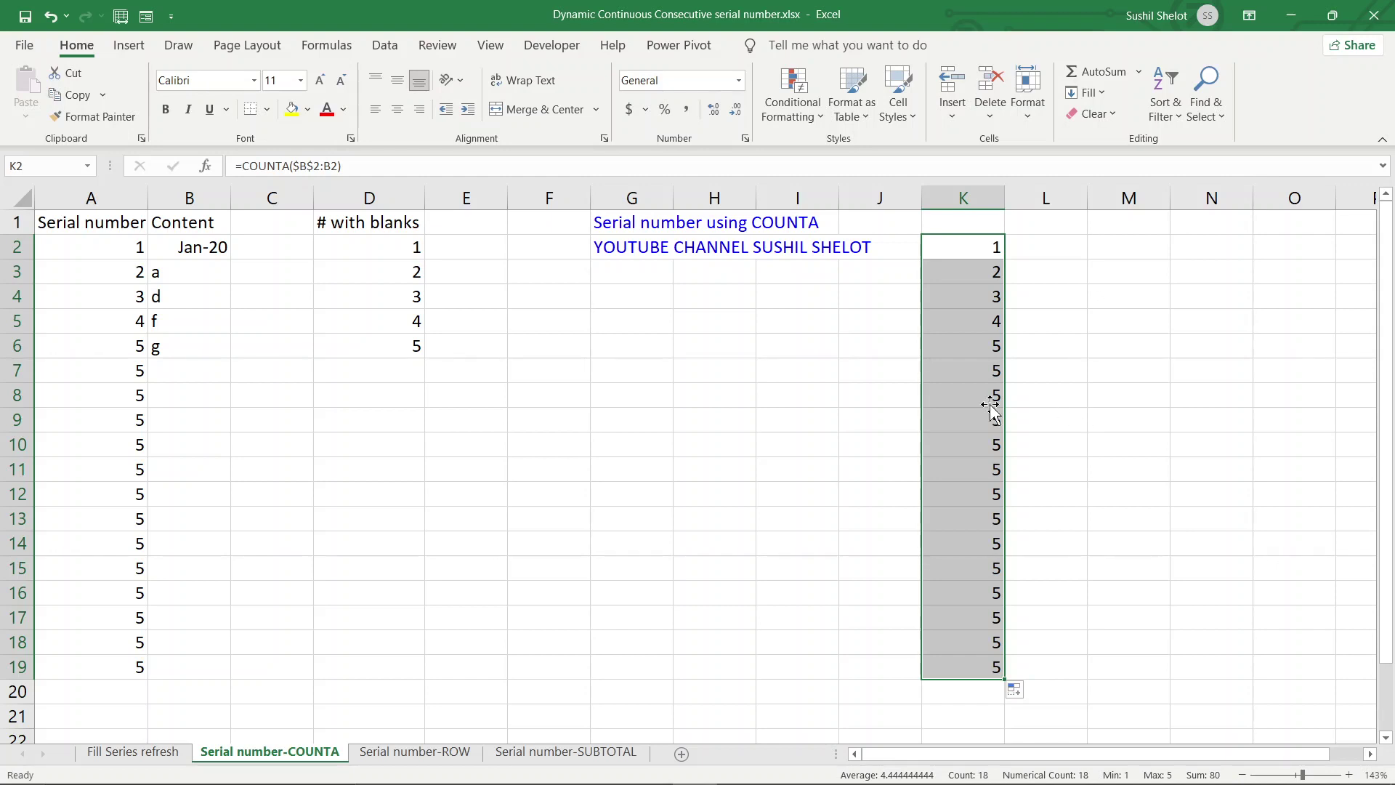
Extend the Content entries through B2:B19 with an AutoFill series
drag(202, 247, 218, 662)
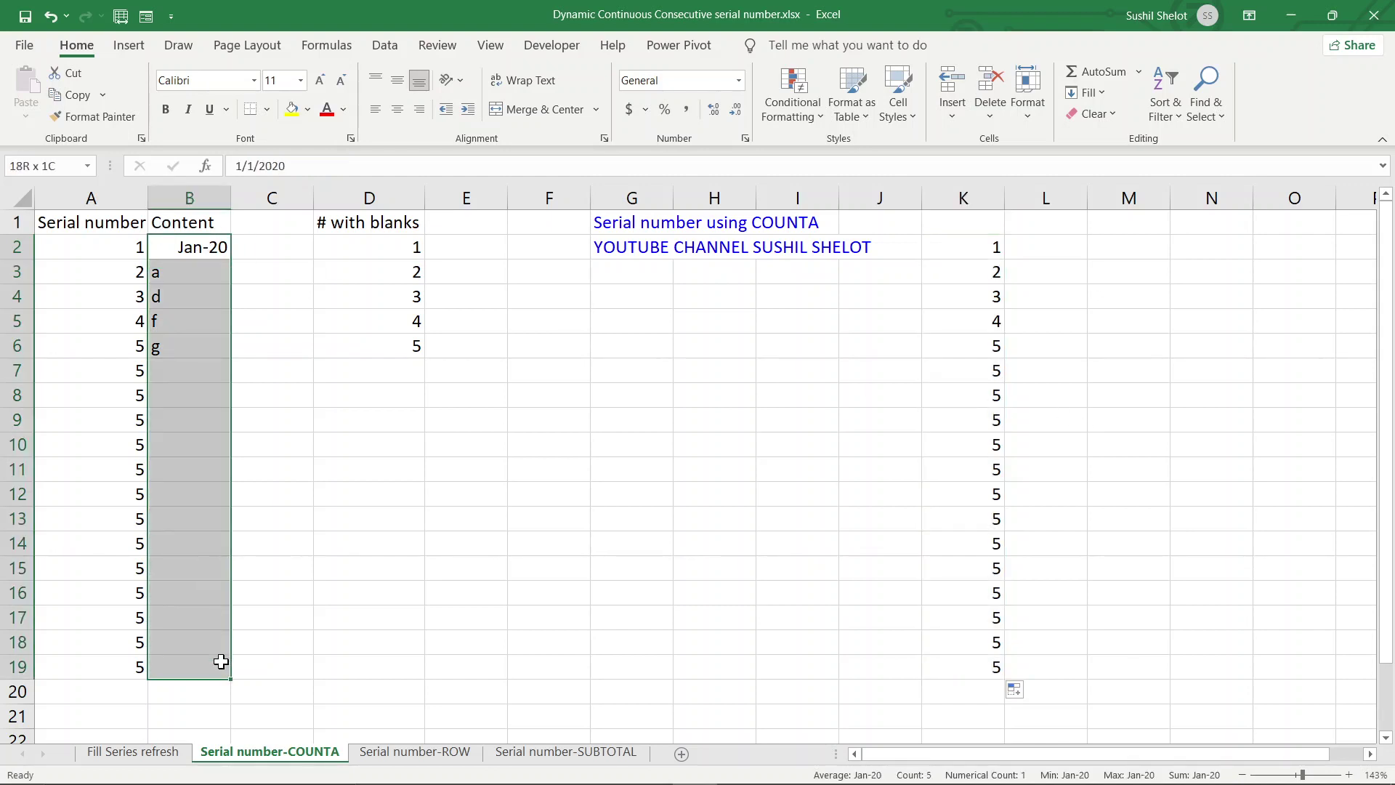
click(1105, 93)
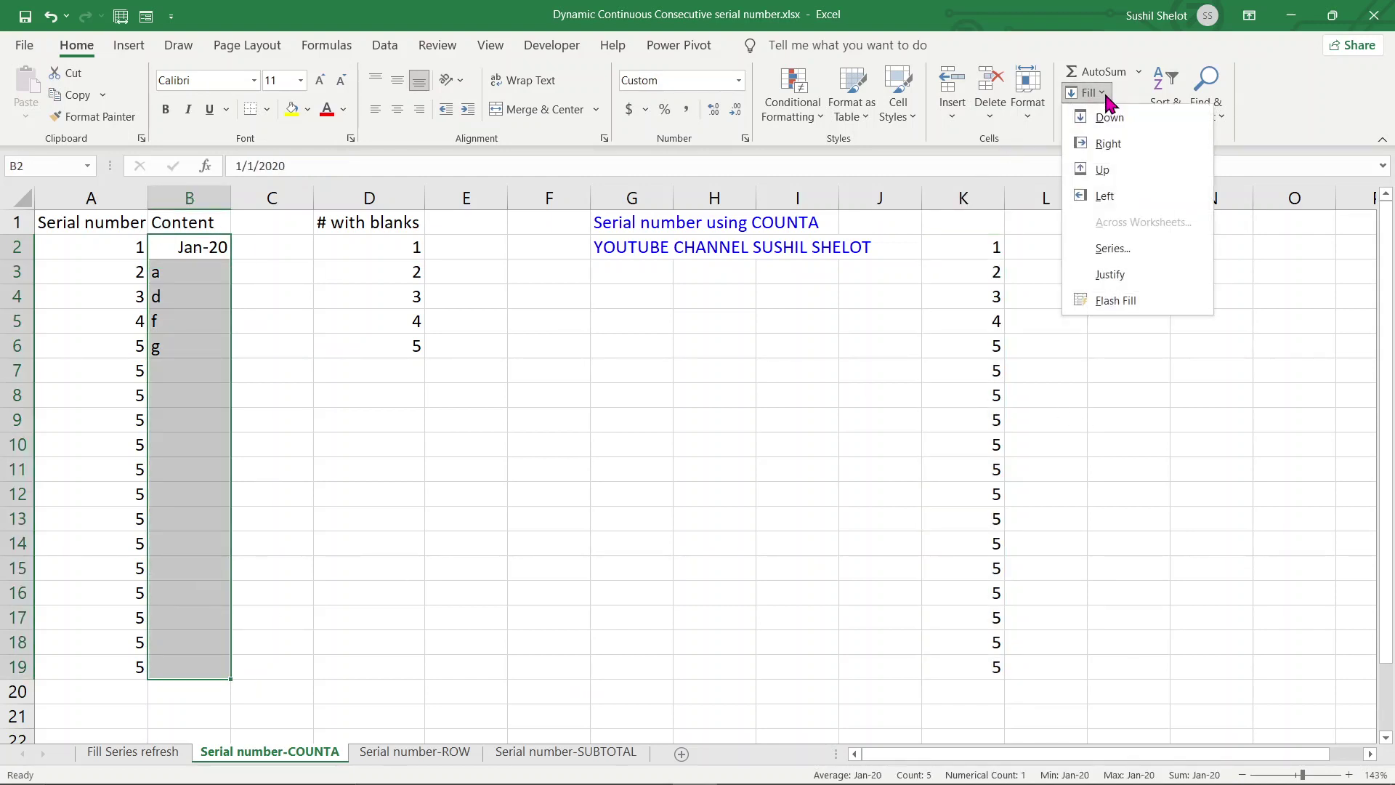
click(1115, 250)
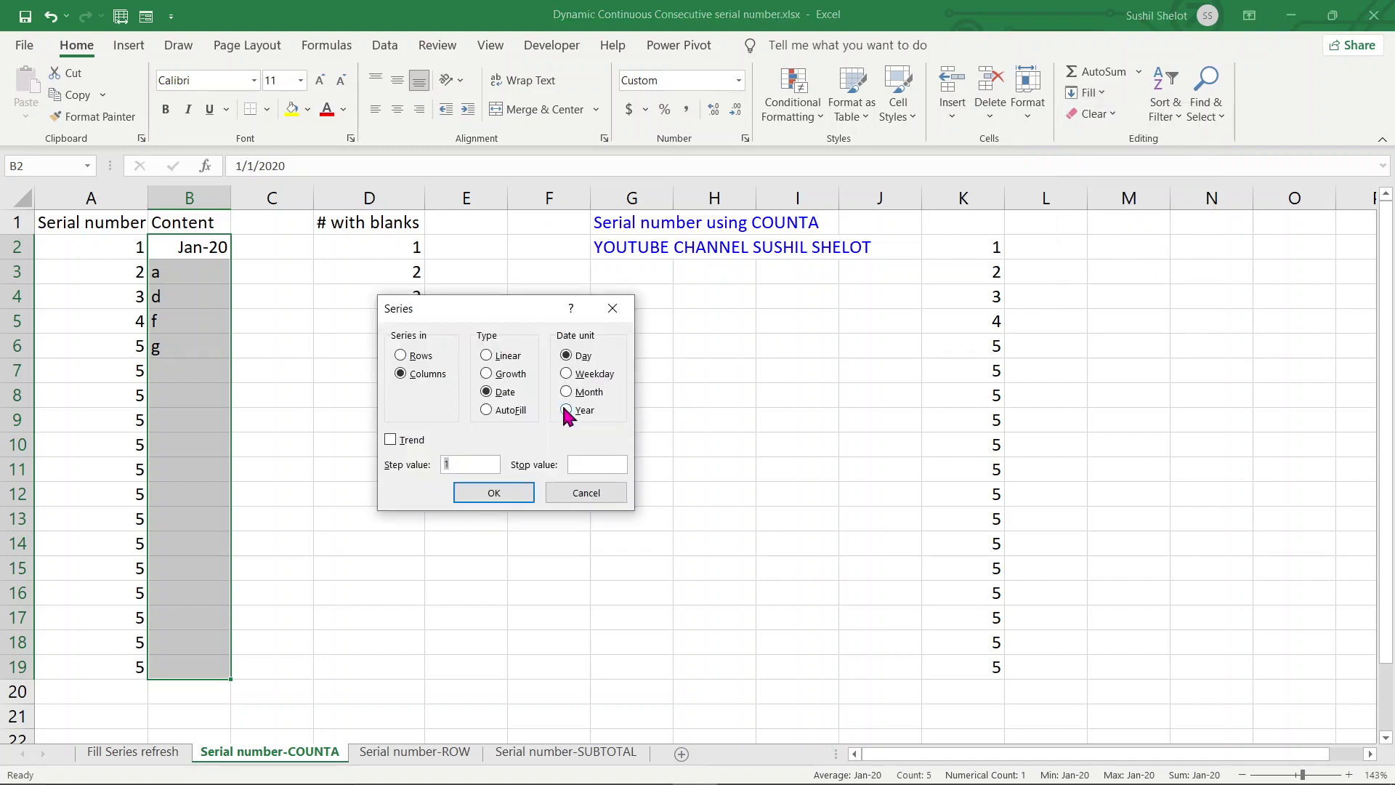
click(503, 410)
click(487, 492)
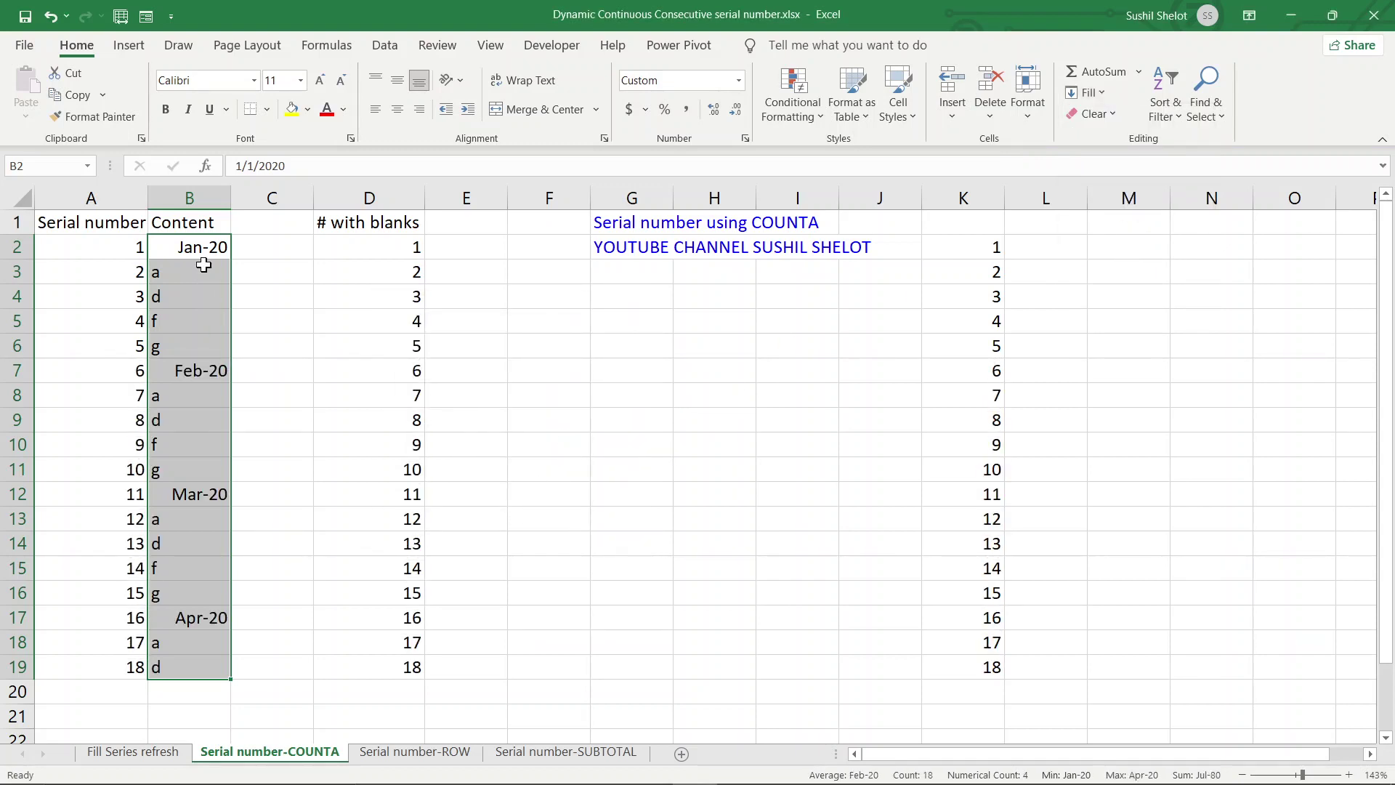
drag(203, 270, 224, 665)
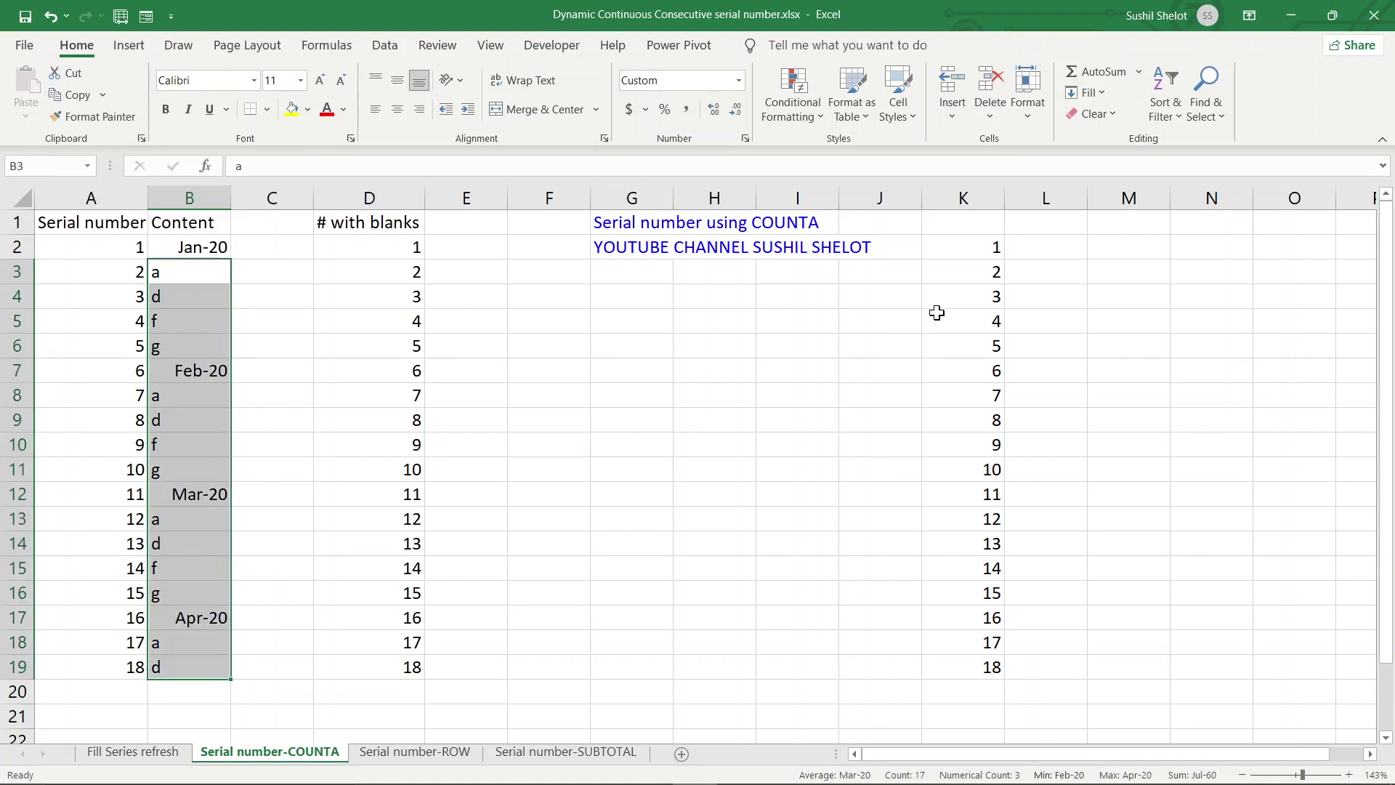
drag(982, 247, 960, 671)
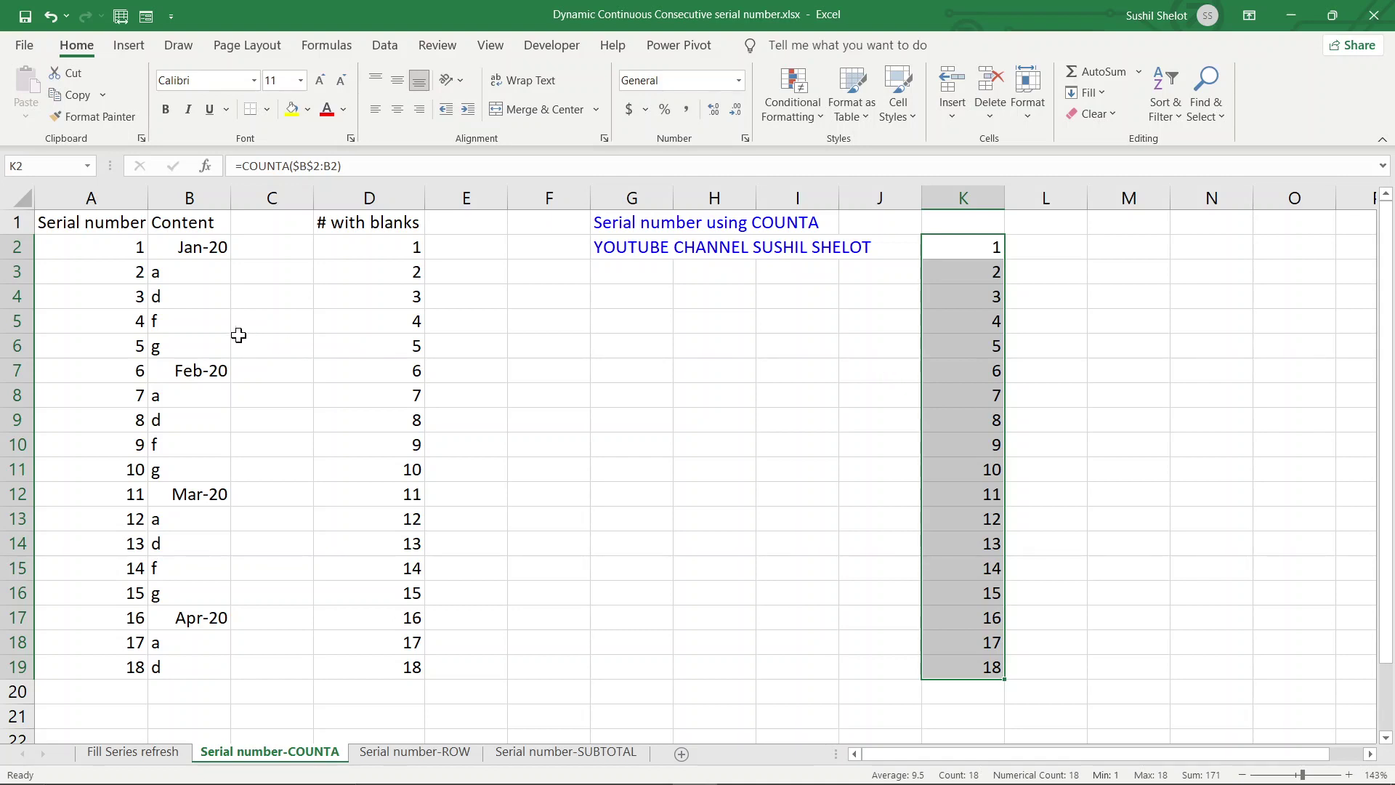
click(205, 299)
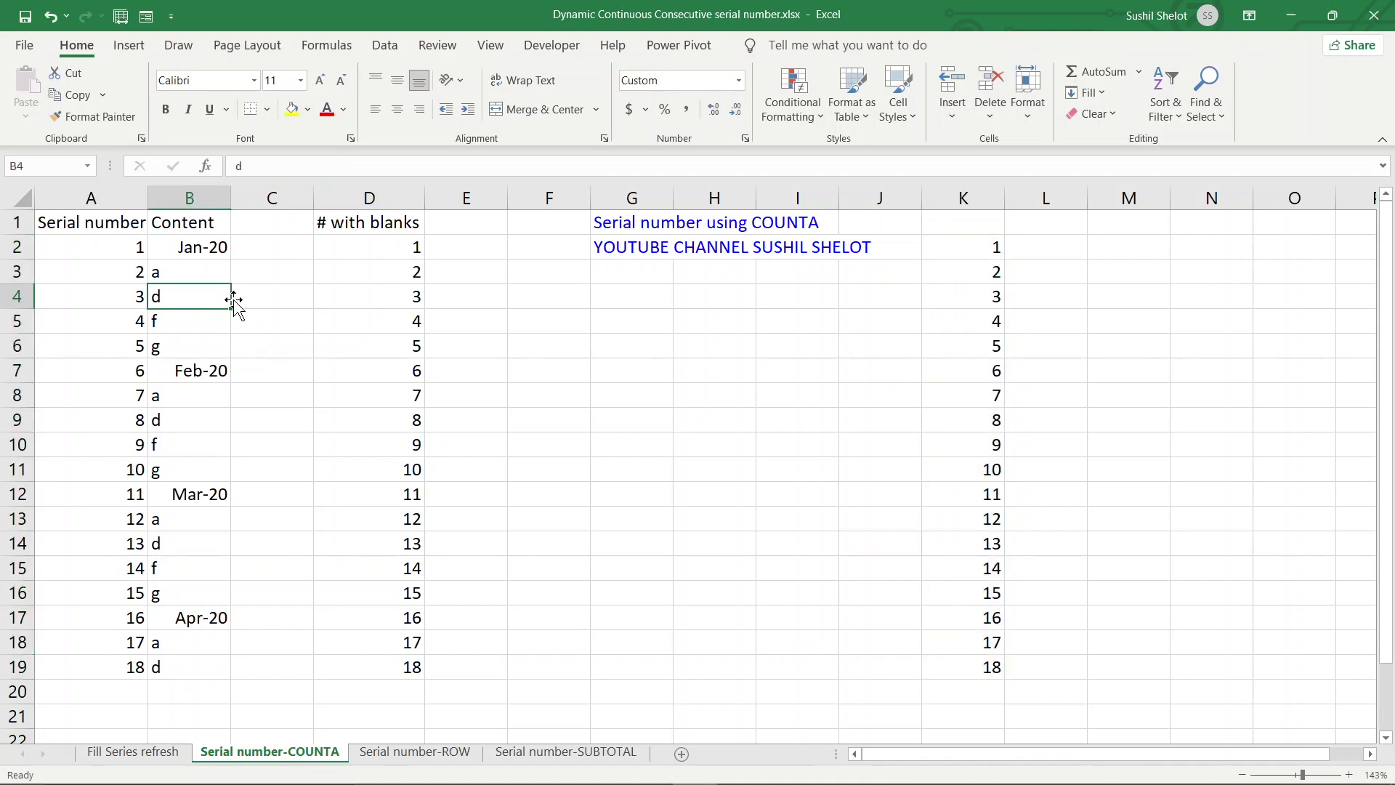
Clear the Content entry in B4 and check the COUNTA numbering in K3:K4
key(Delete)
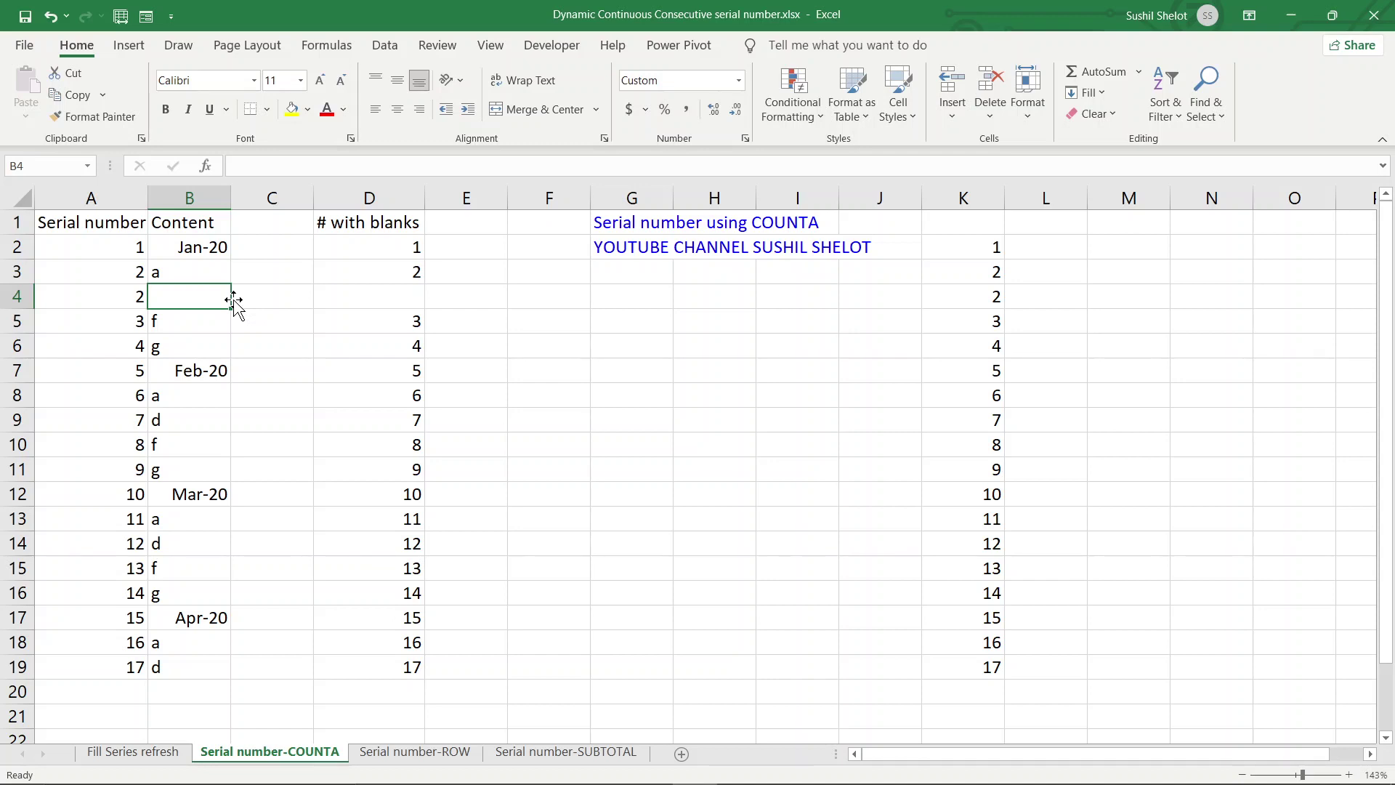
drag(998, 275, 990, 296)
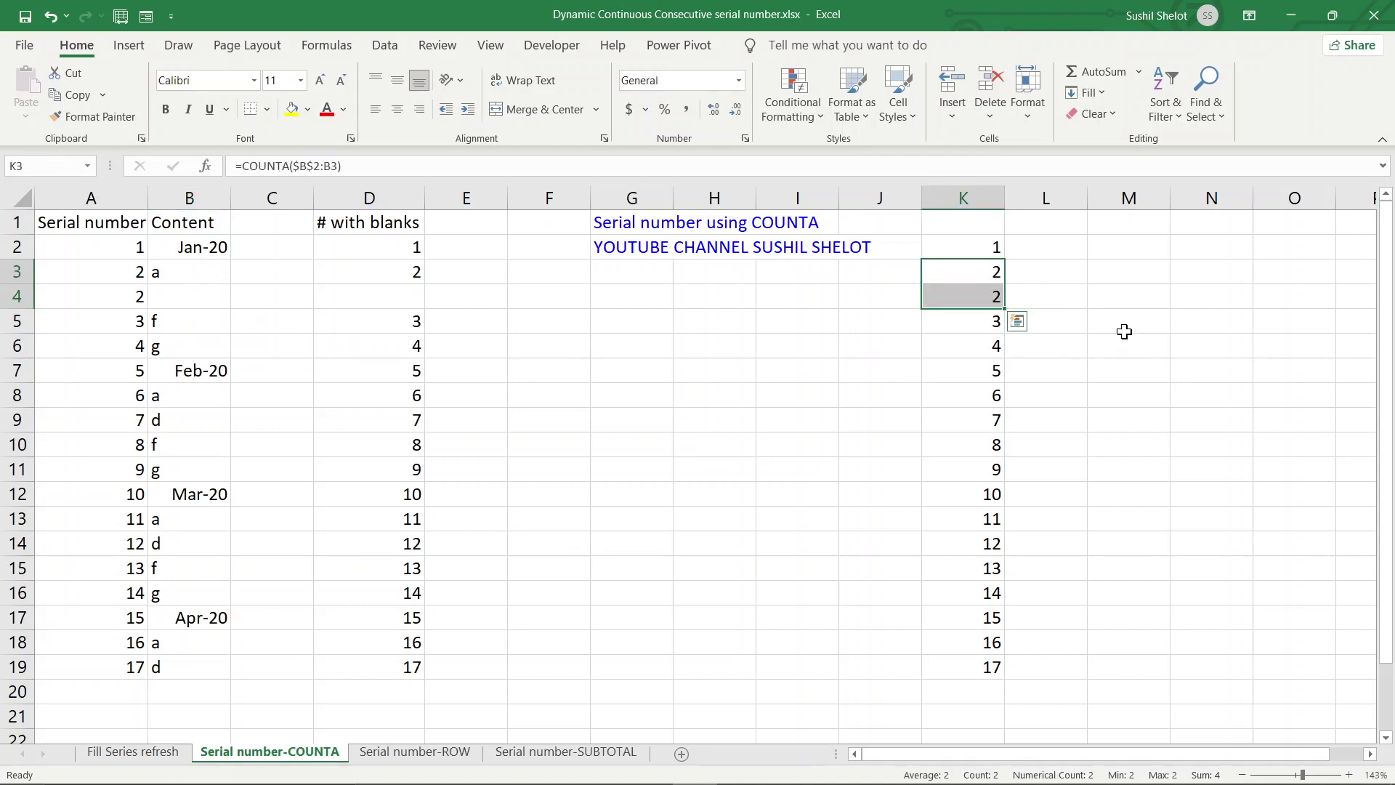
Enter the formula =IF(B2<>"",COUNTA($B$2:B2),"") in cell L2 to leave numbers blank beside empty Content cells
click(1066, 252)
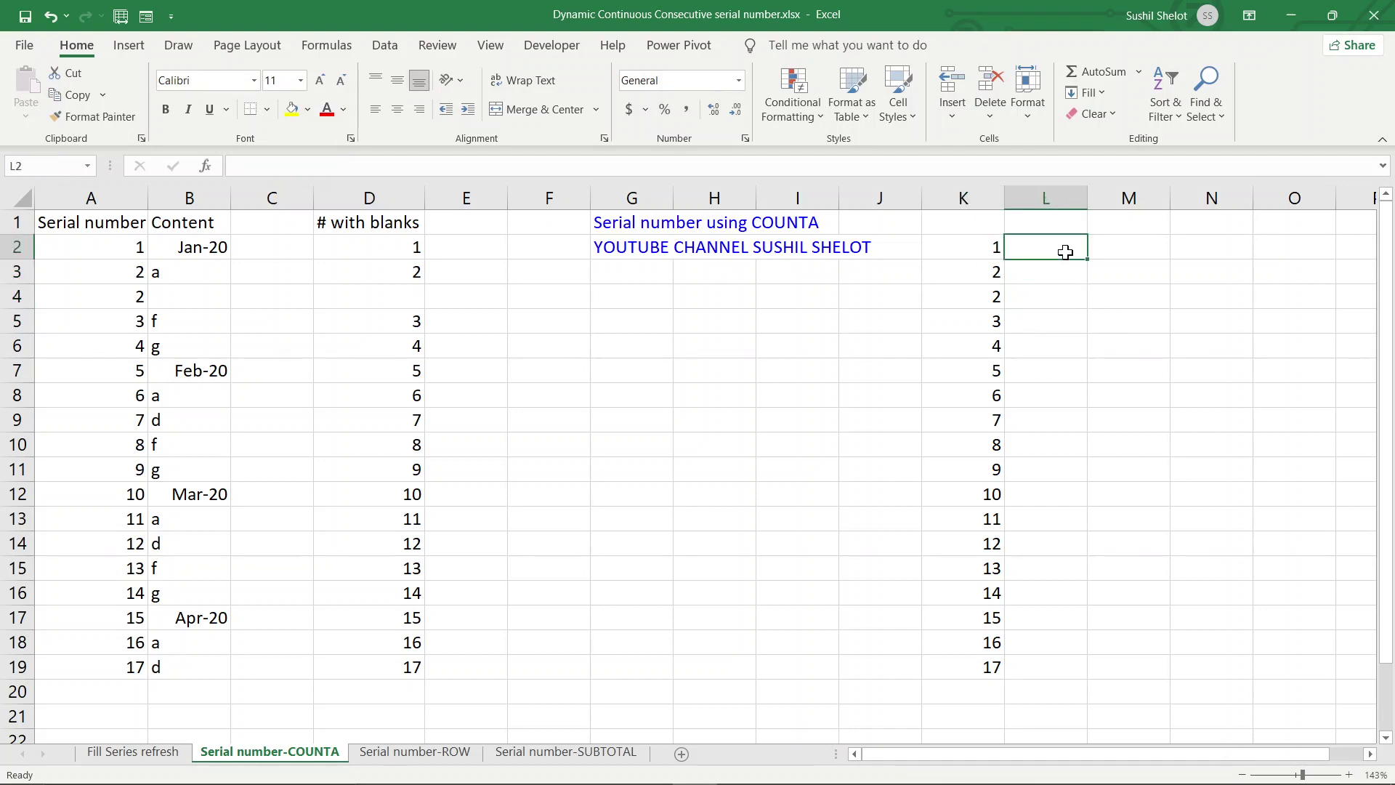
text(=if)
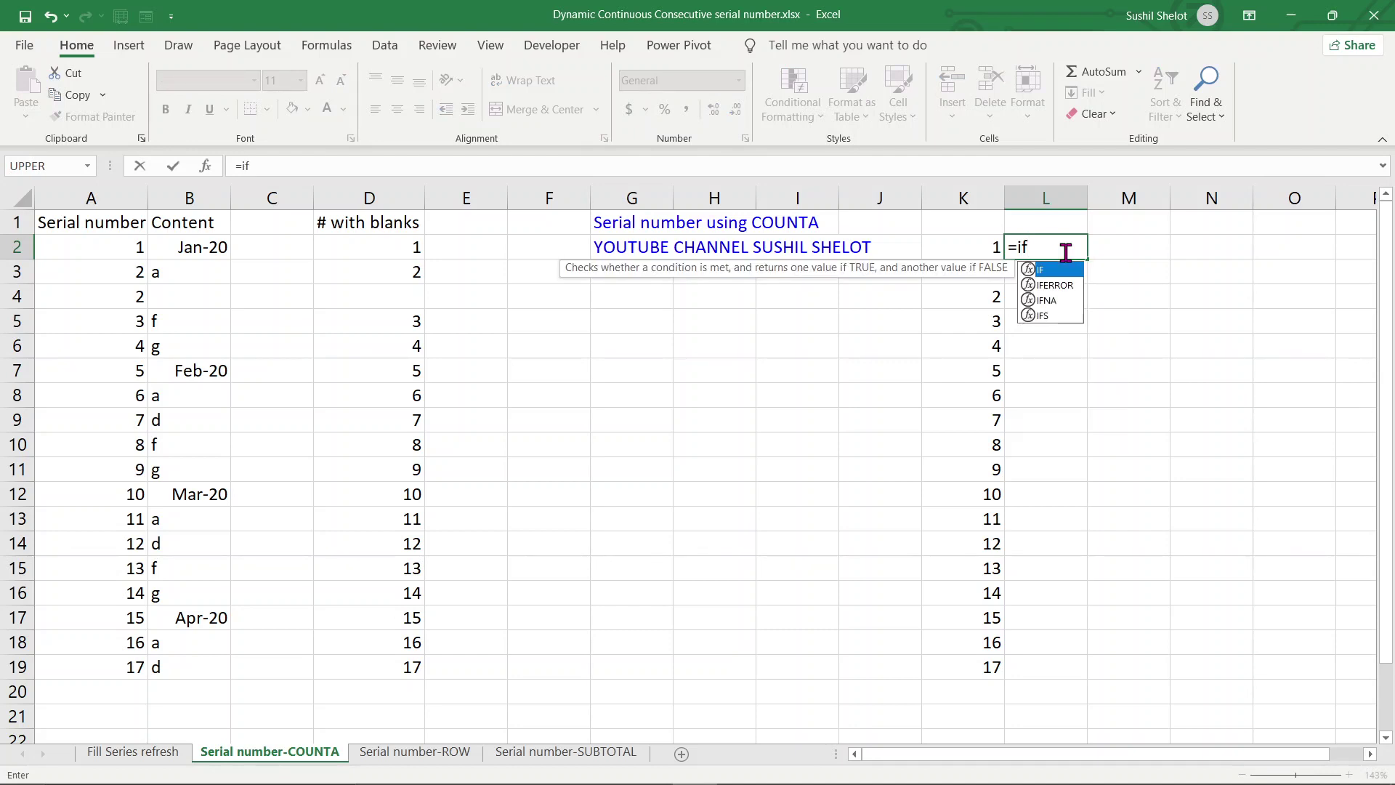
key(Tab)
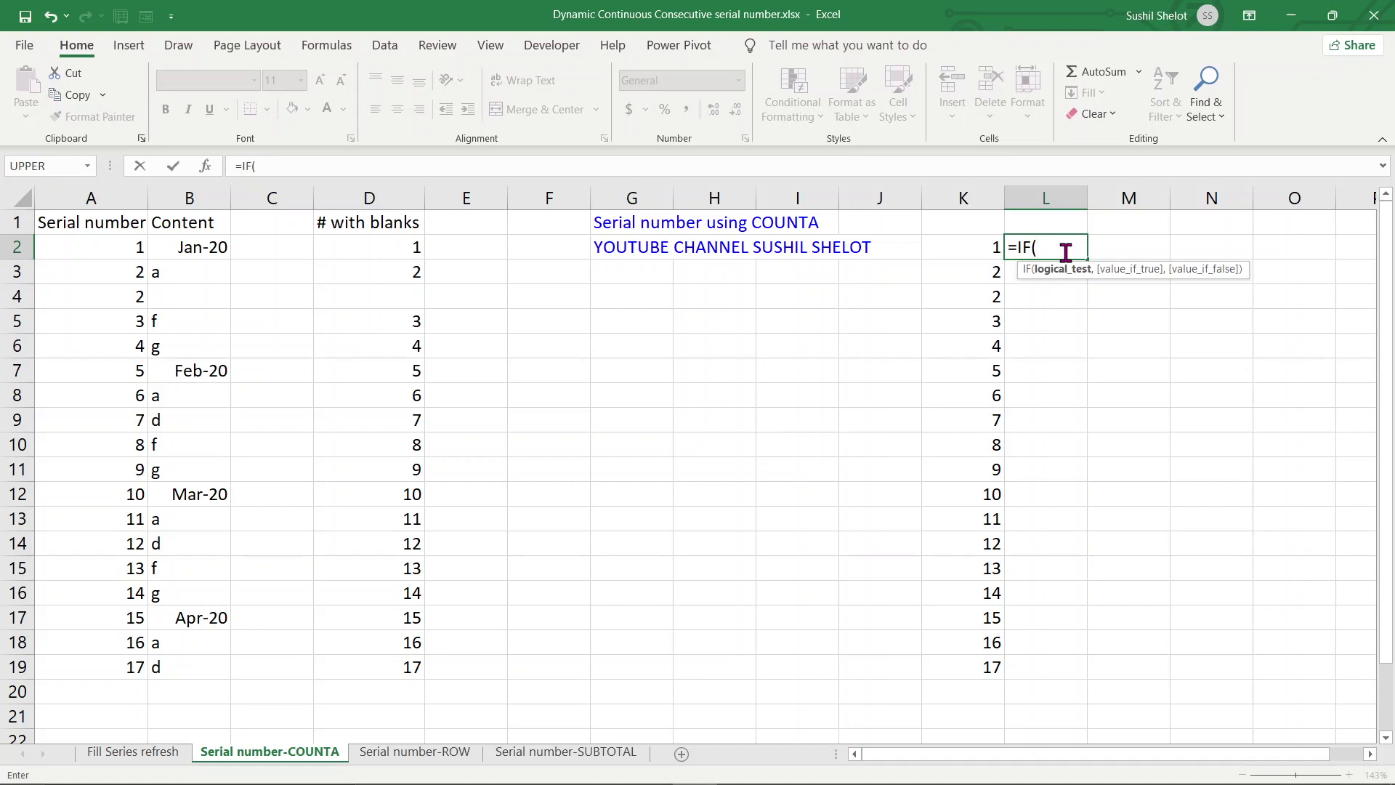
text(b)
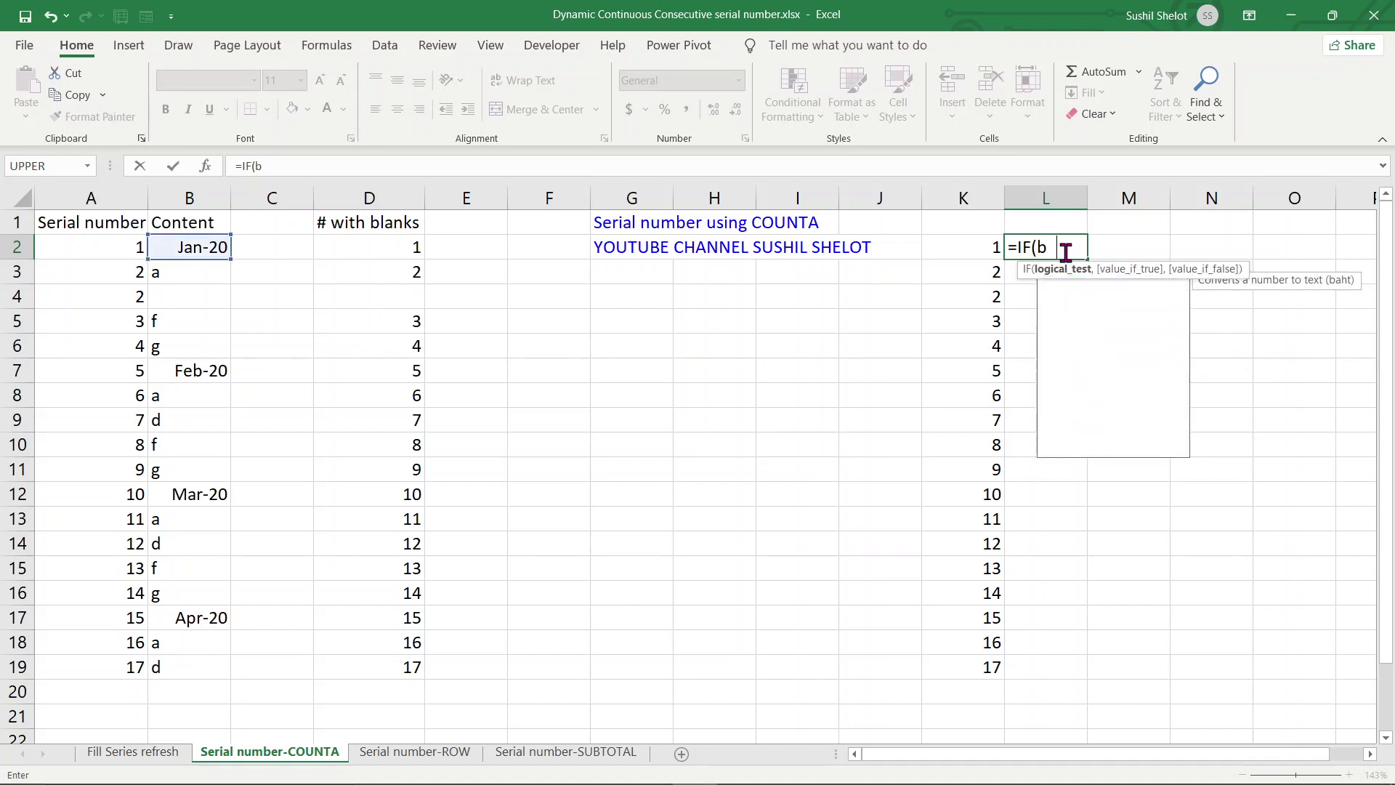
text(2<>)
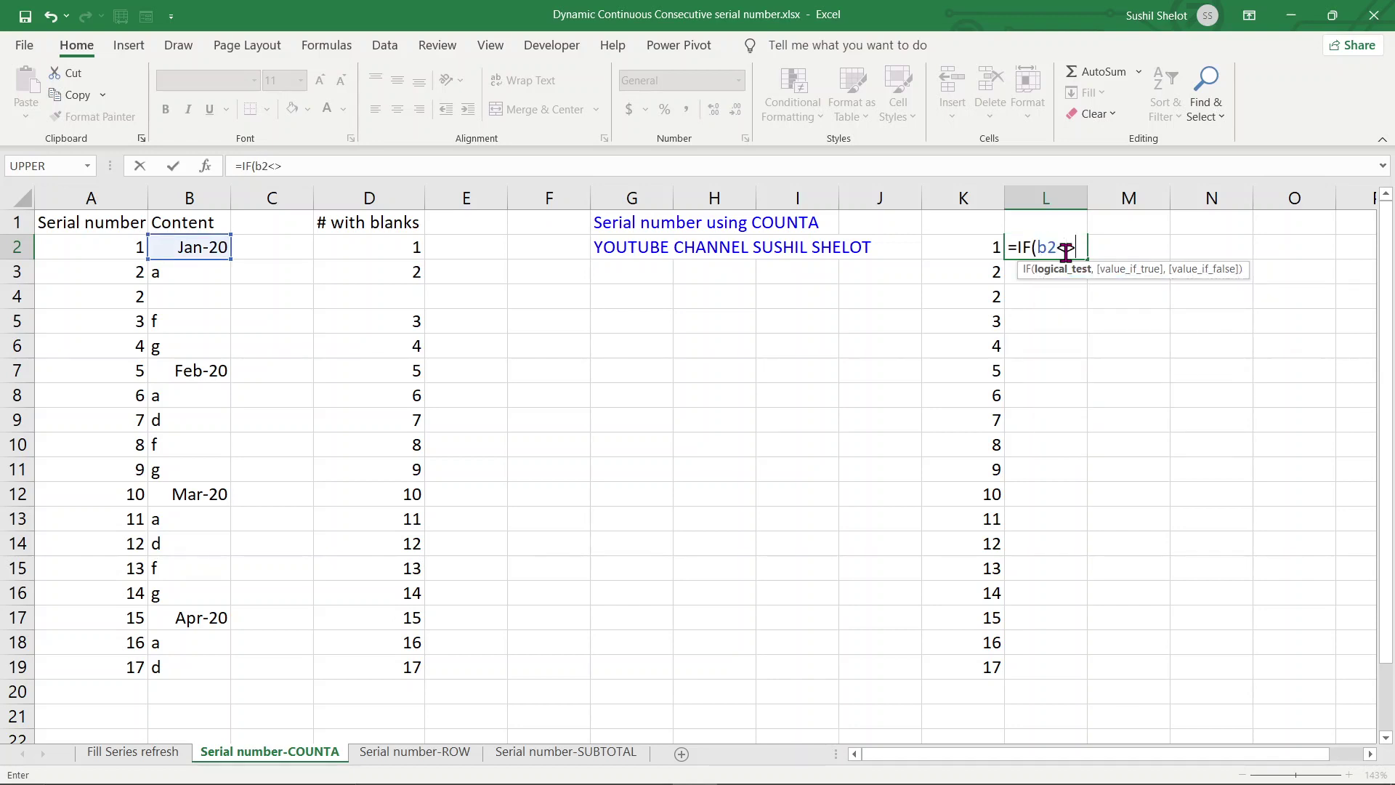
text("",)
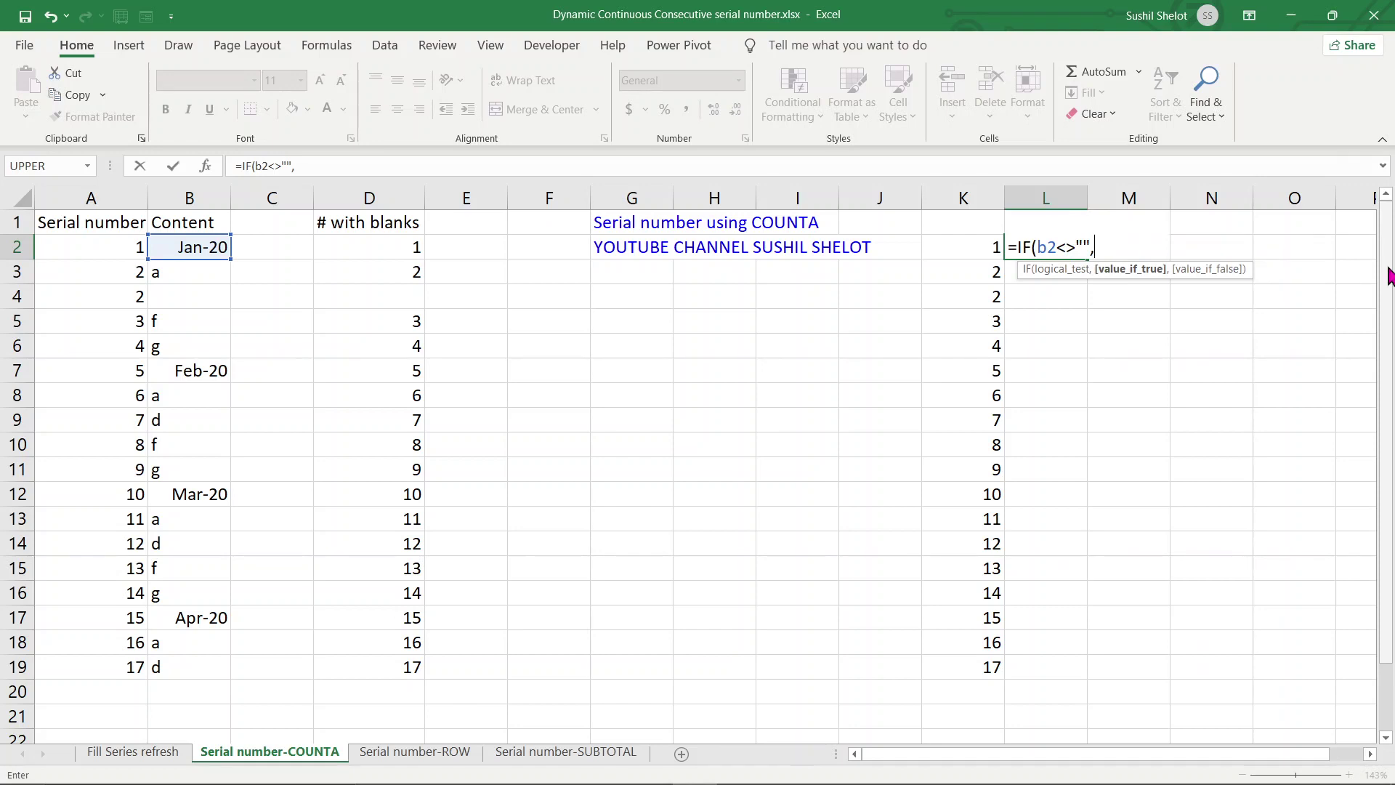
text(counta)
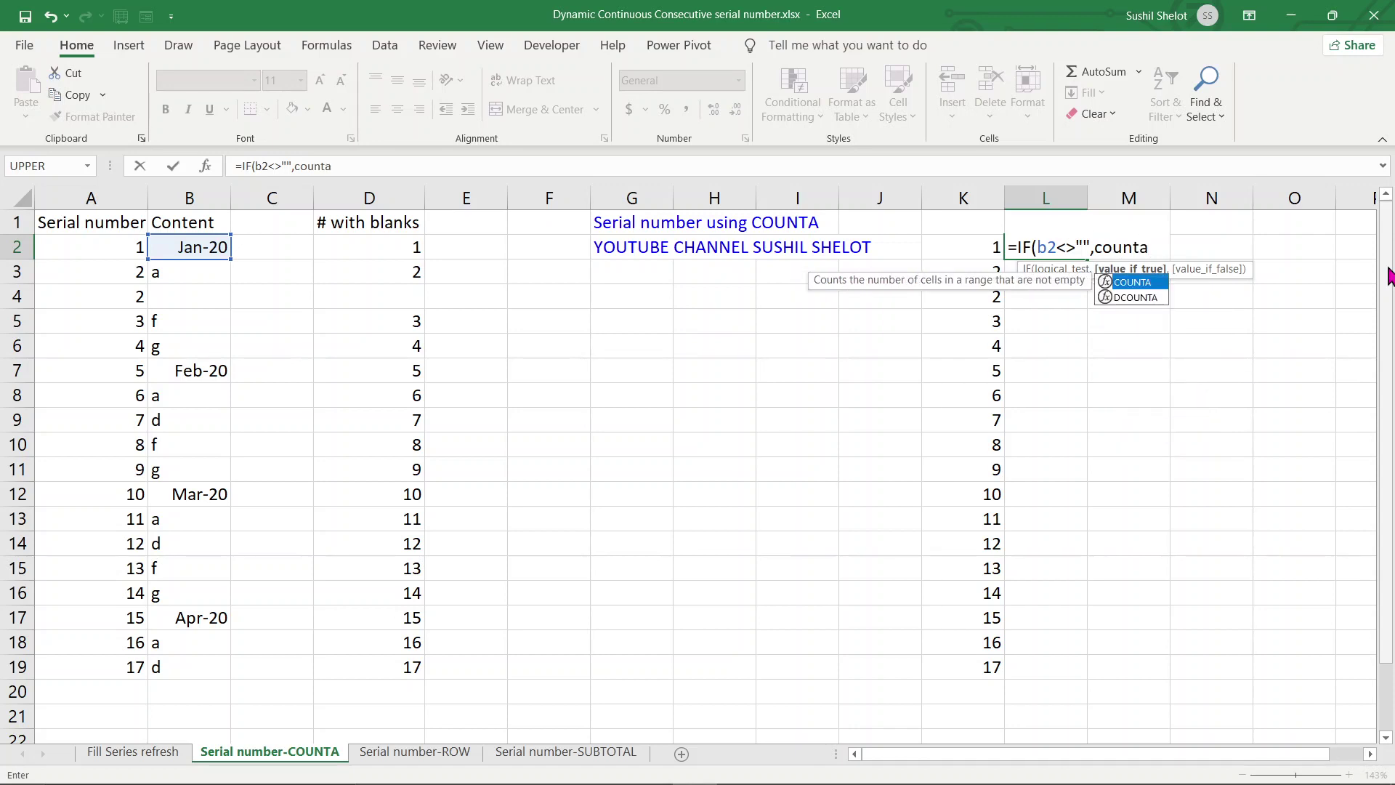
key(Tab)
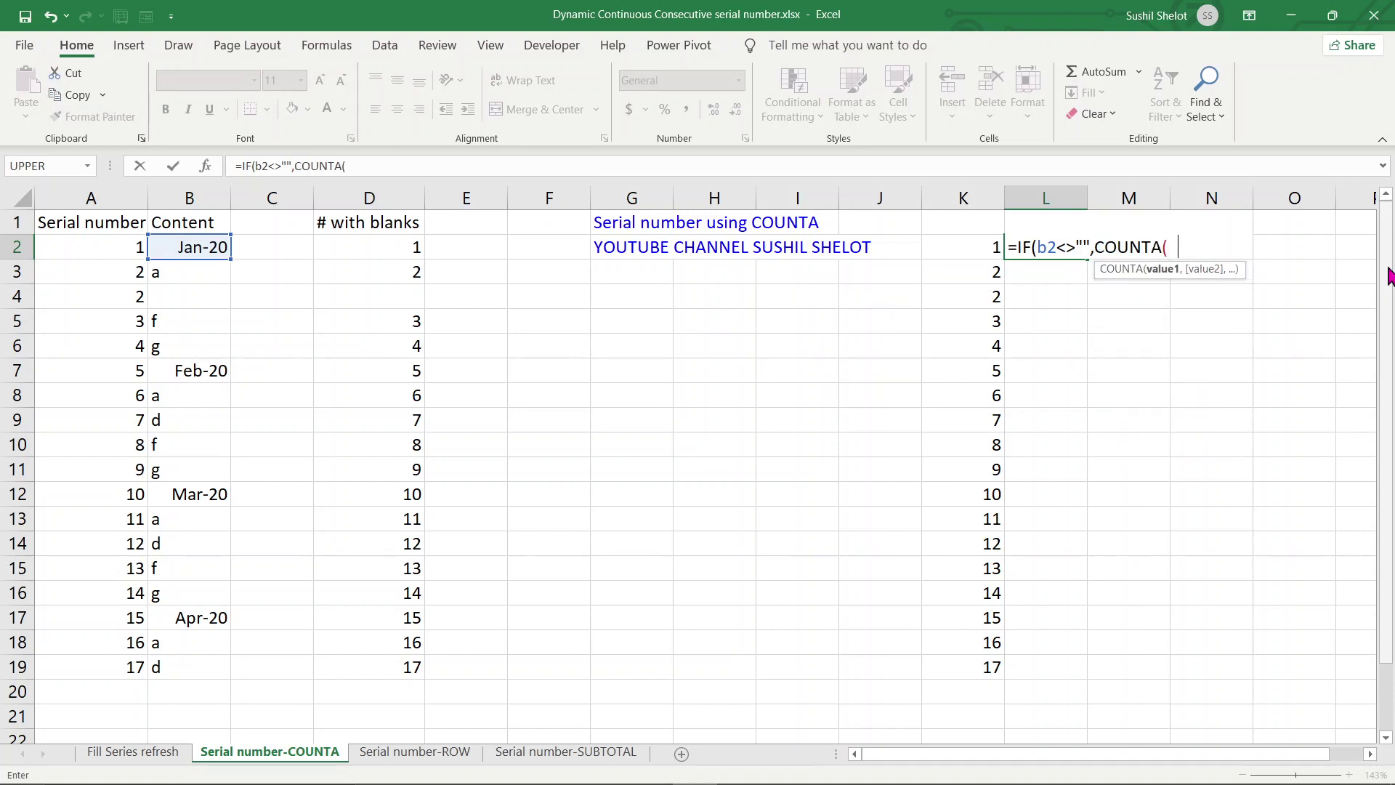
text(b24)
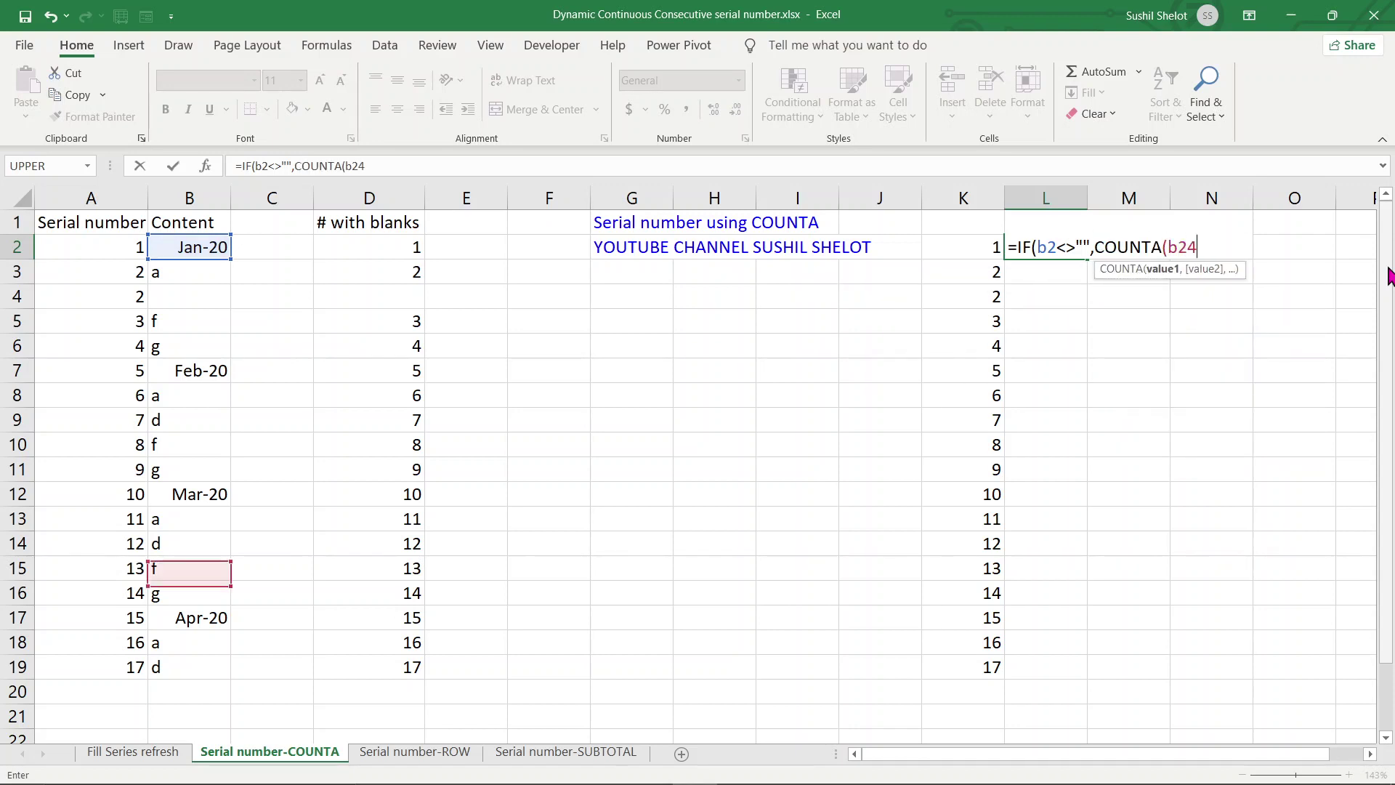
key(BackSpace)
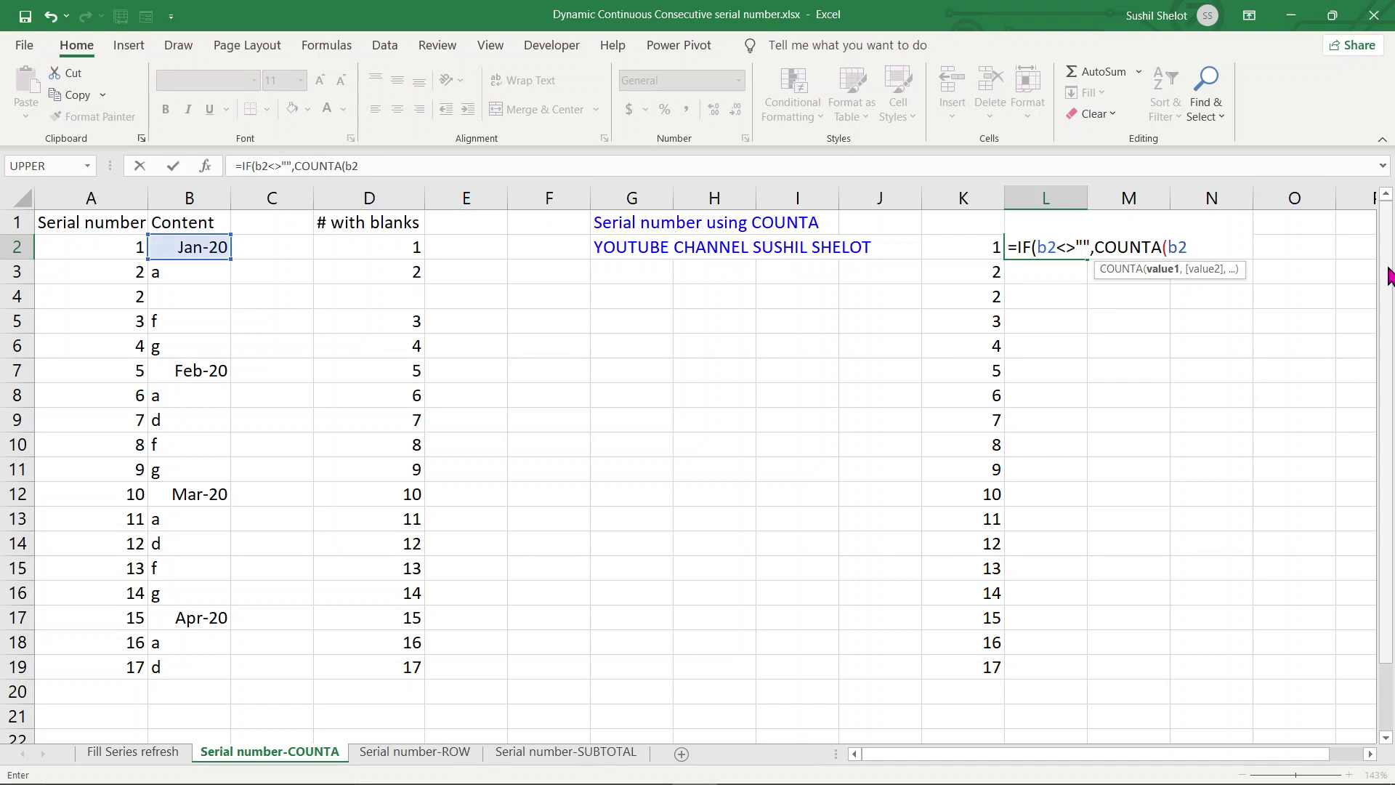
key(F4)
text(:b2))
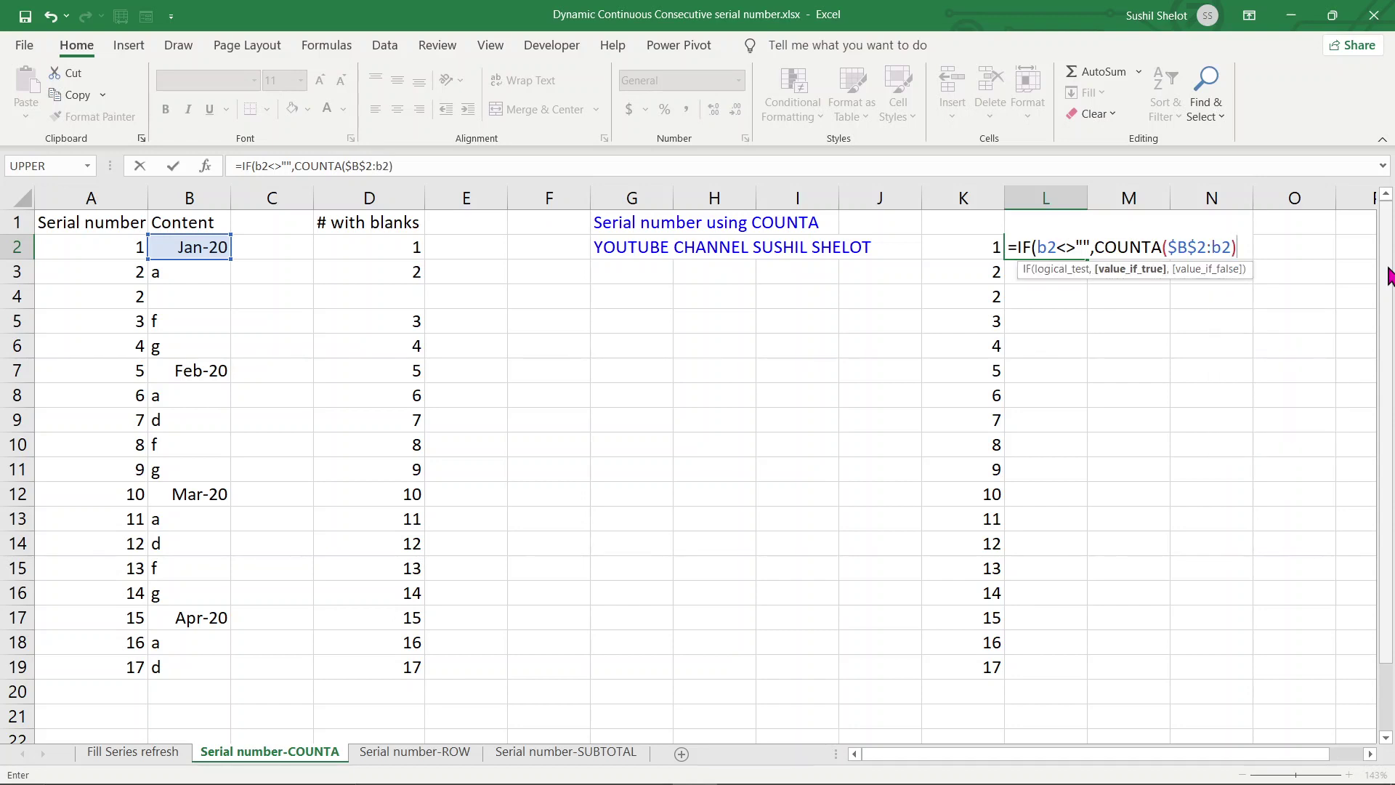
text(,)
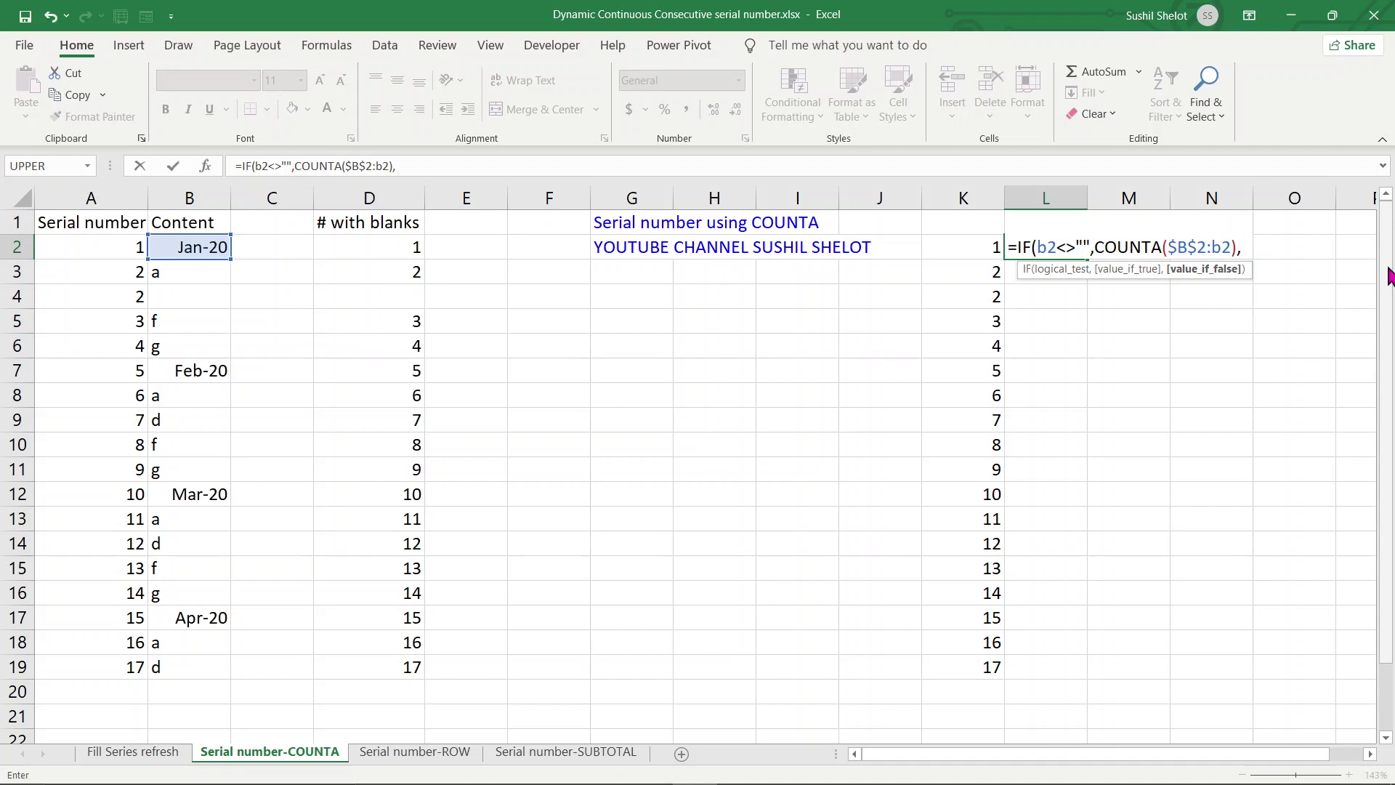
text(""))
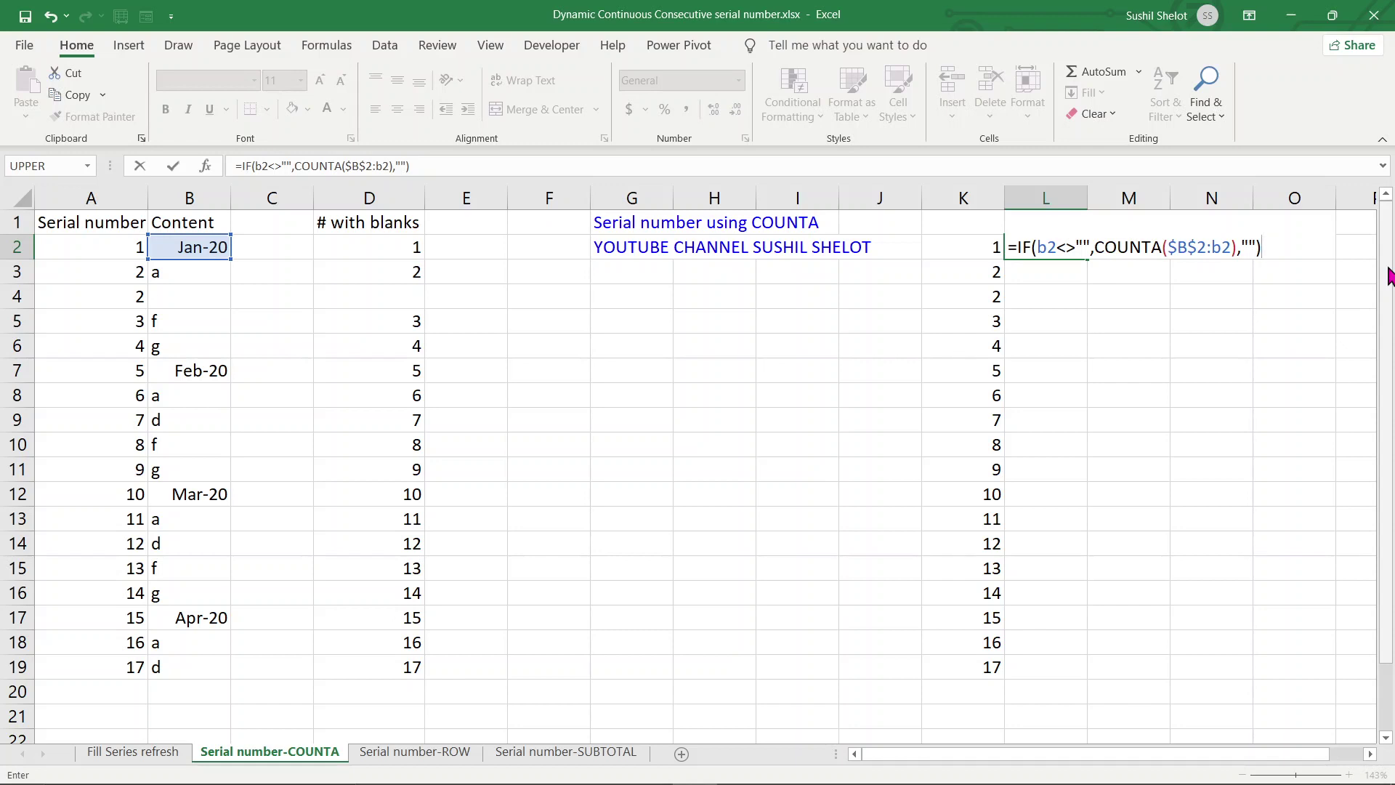
key(Return)
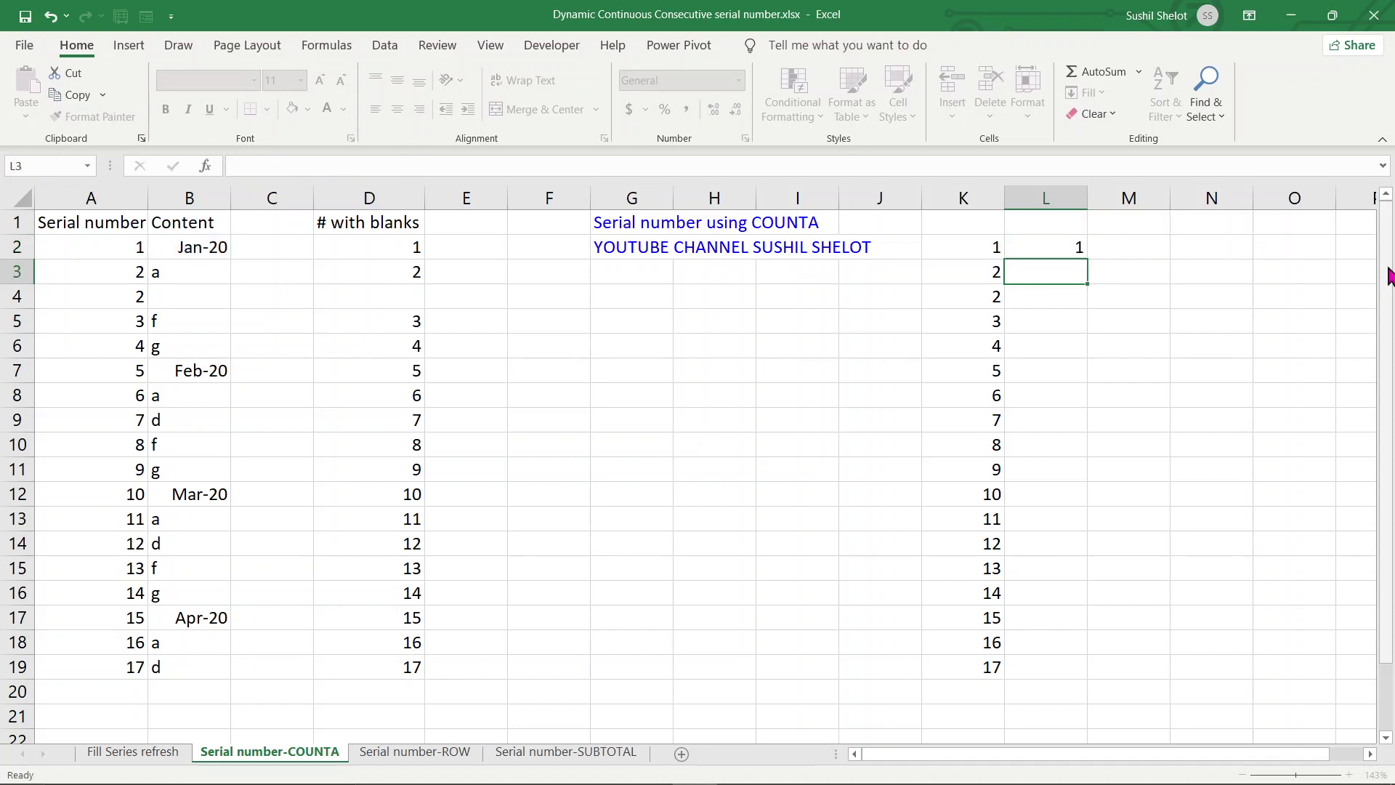
Copy the IF formula from L2 down through L19 and review the copied formulas in L2 through L7
click(1072, 252)
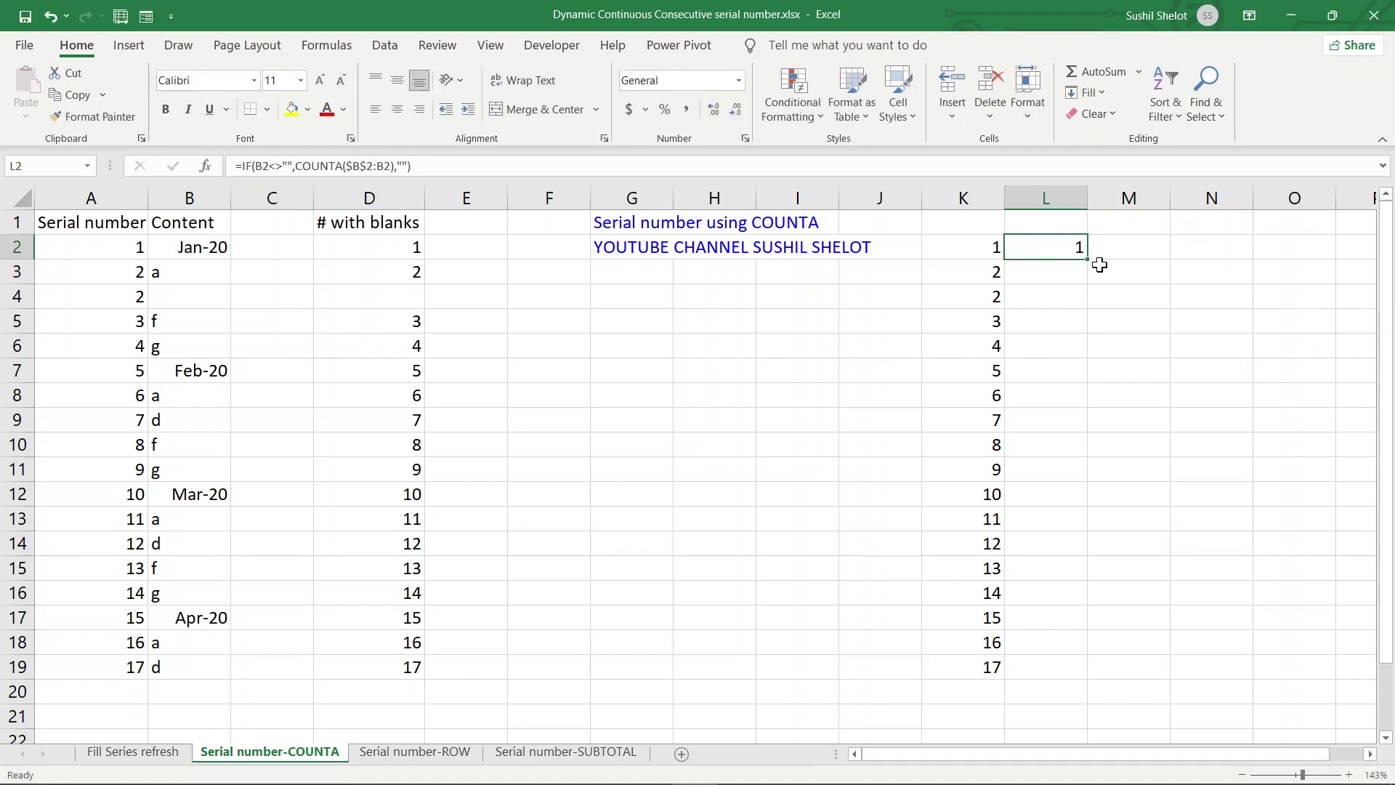
drag(1086, 261, 1083, 674)
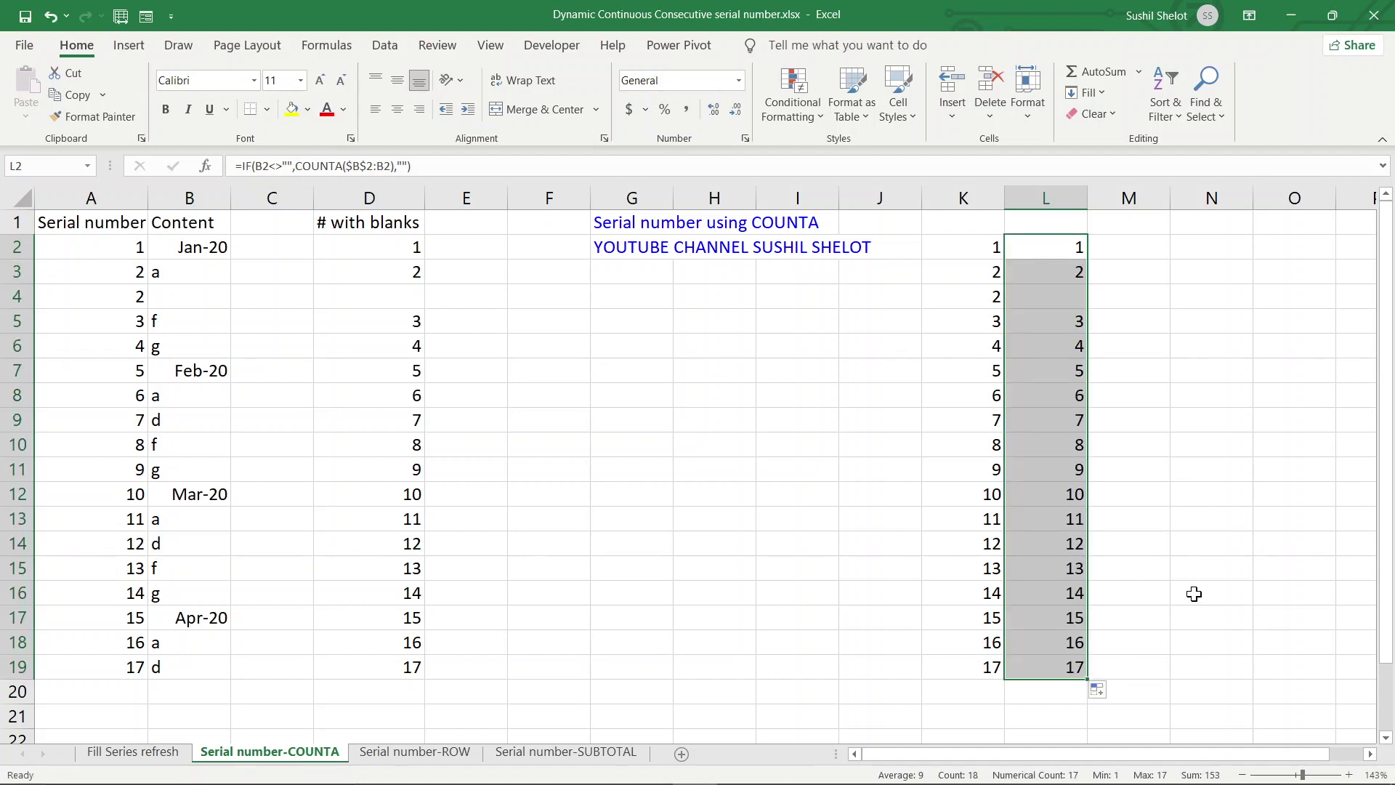
click(1069, 252)
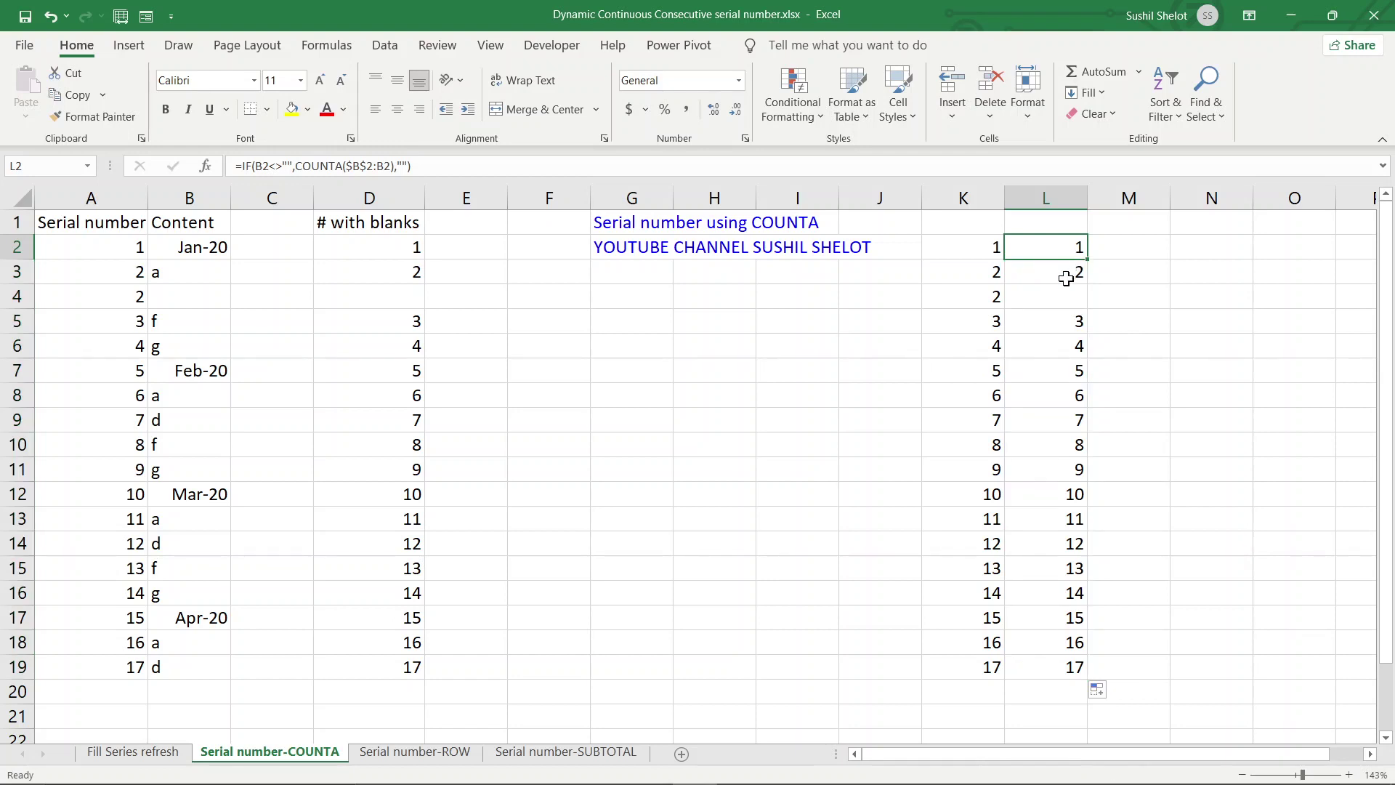
click(1066, 279)
click(1072, 294)
click(1070, 322)
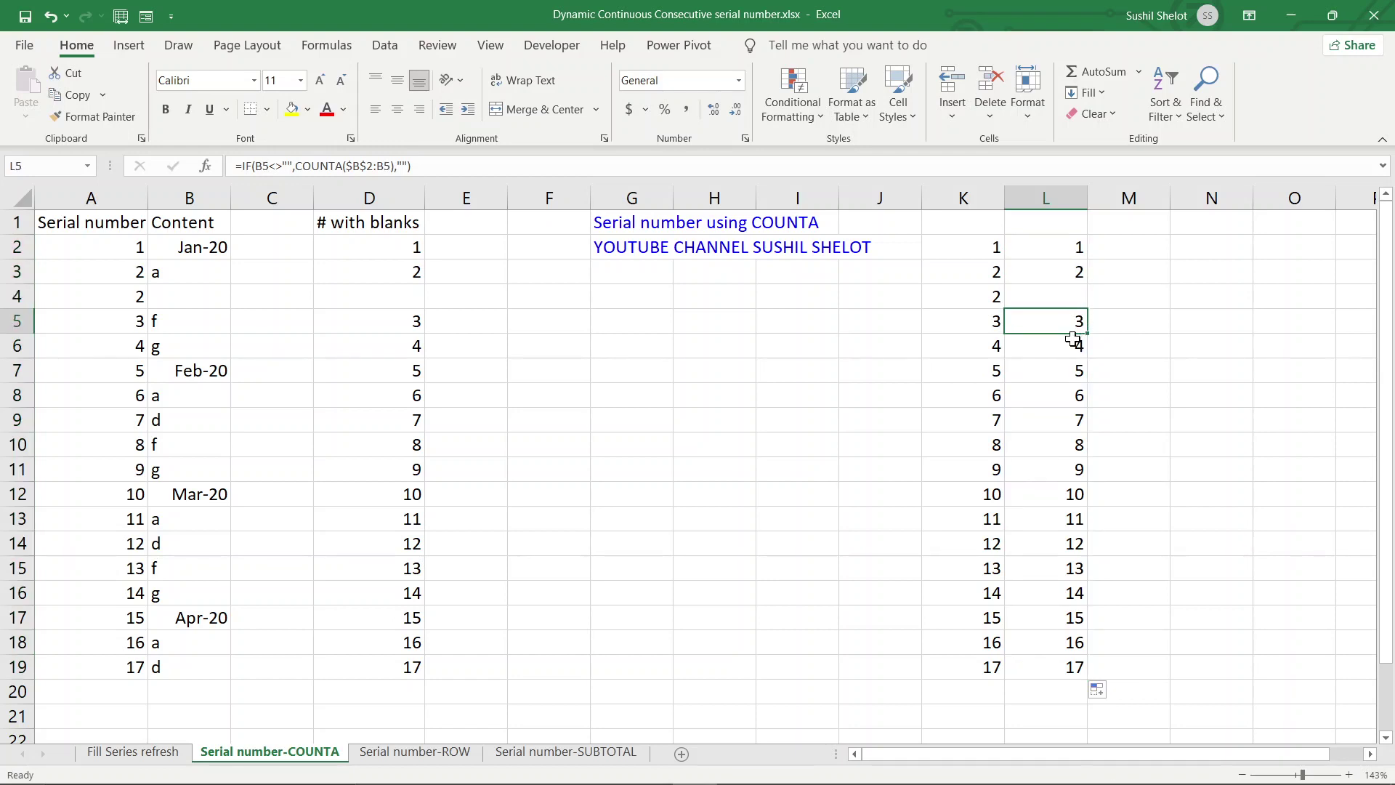
click(1068, 348)
click(1062, 373)
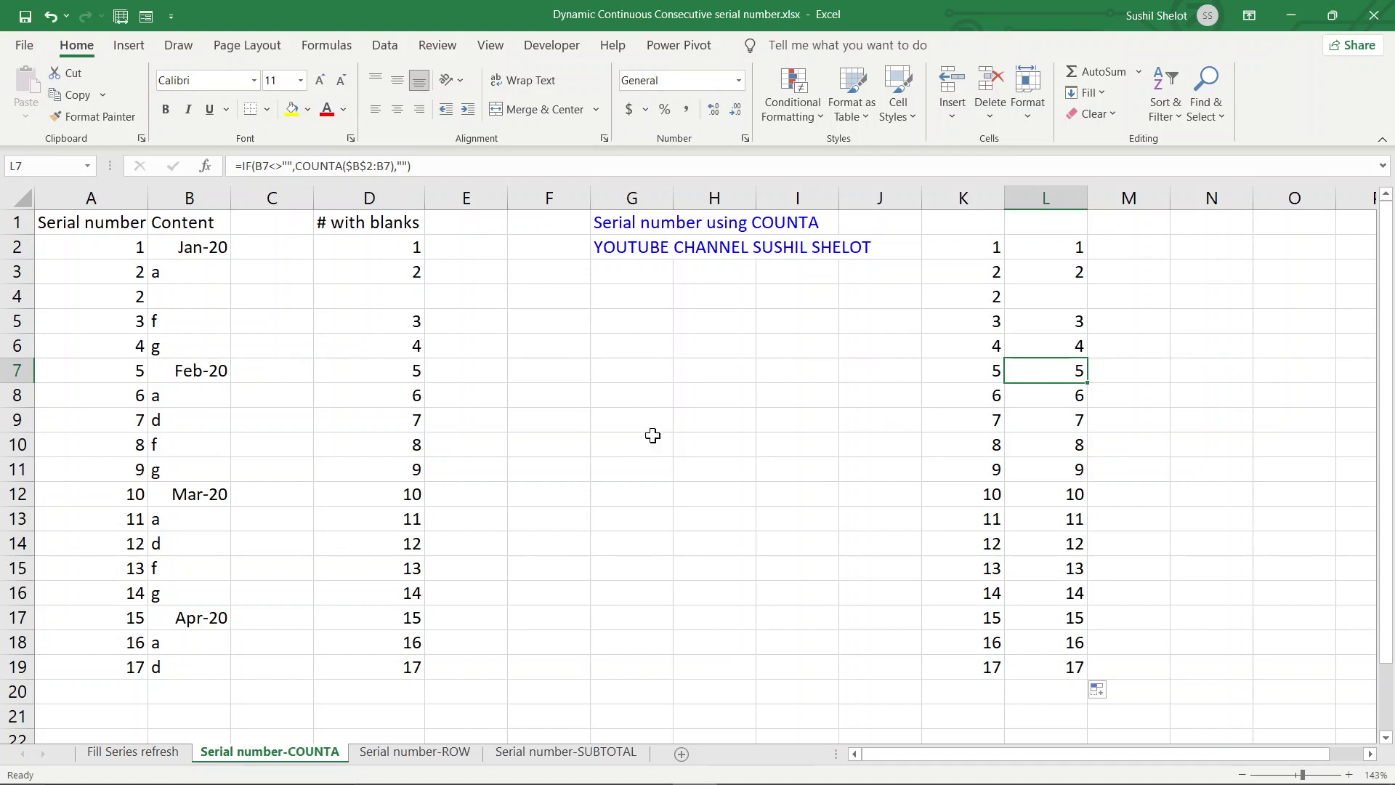
Delete sheet rows 7 through 9 and check the serial numbers in columns K and L
drag(20, 370, 22, 419)
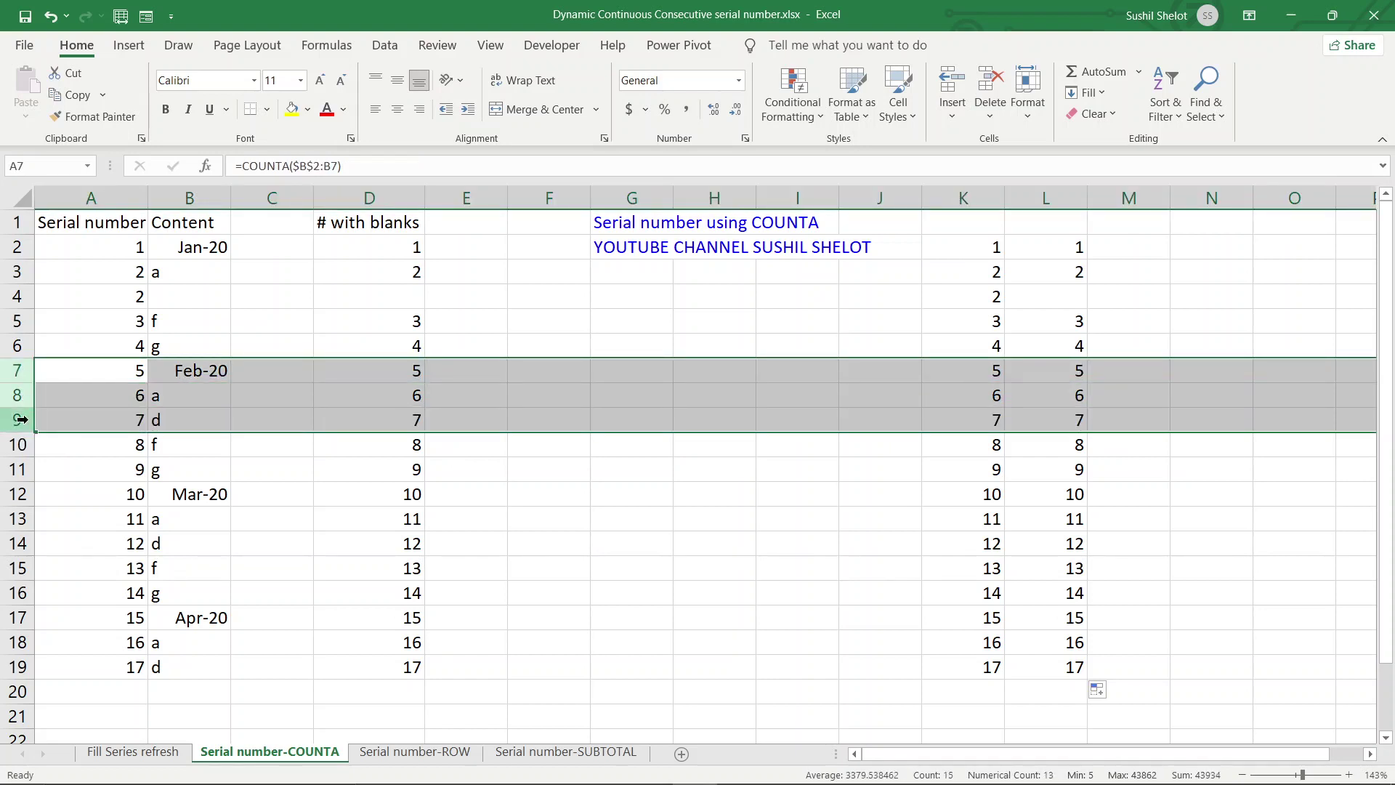
right_click(21, 419)
click(82, 600)
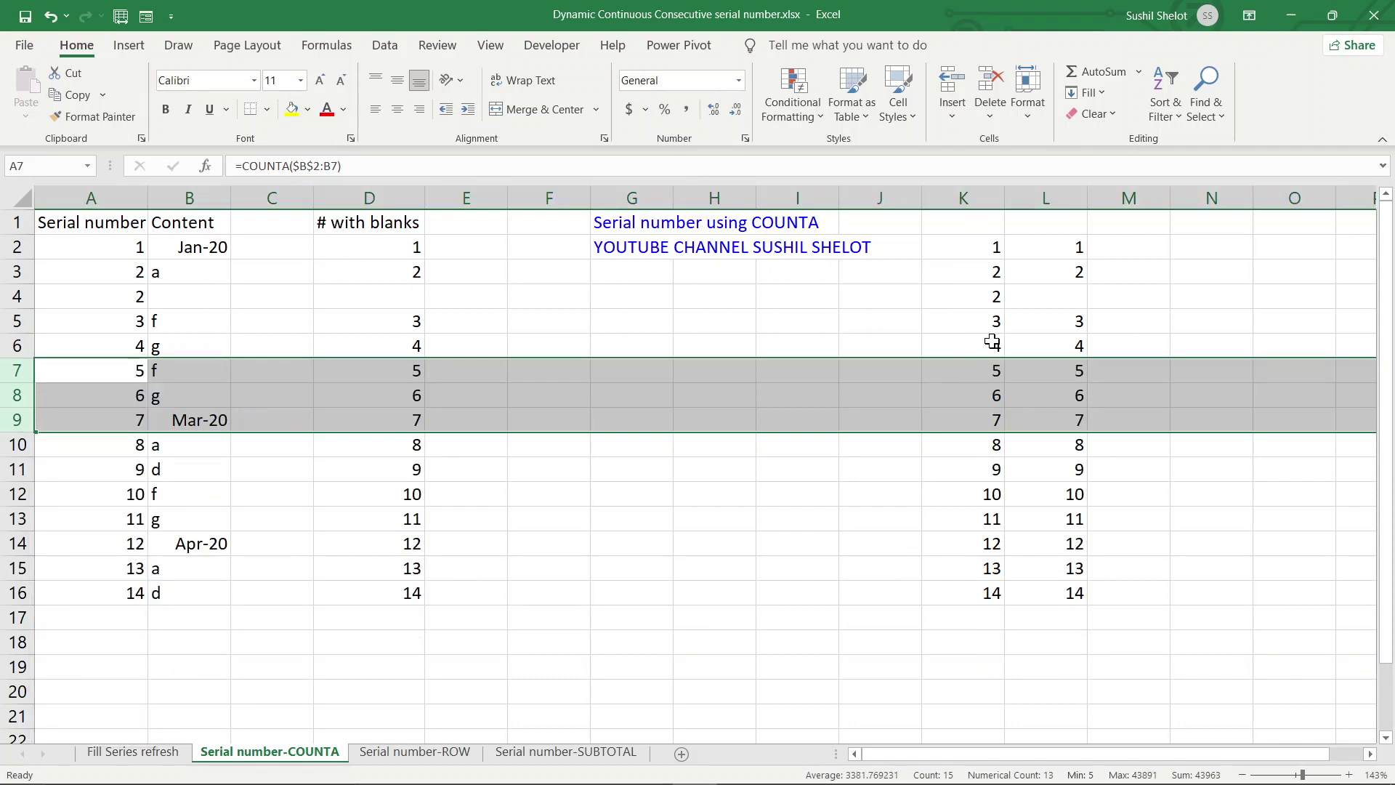
drag(991, 325, 978, 544)
click(1068, 319)
drag(1071, 369, 1055, 525)
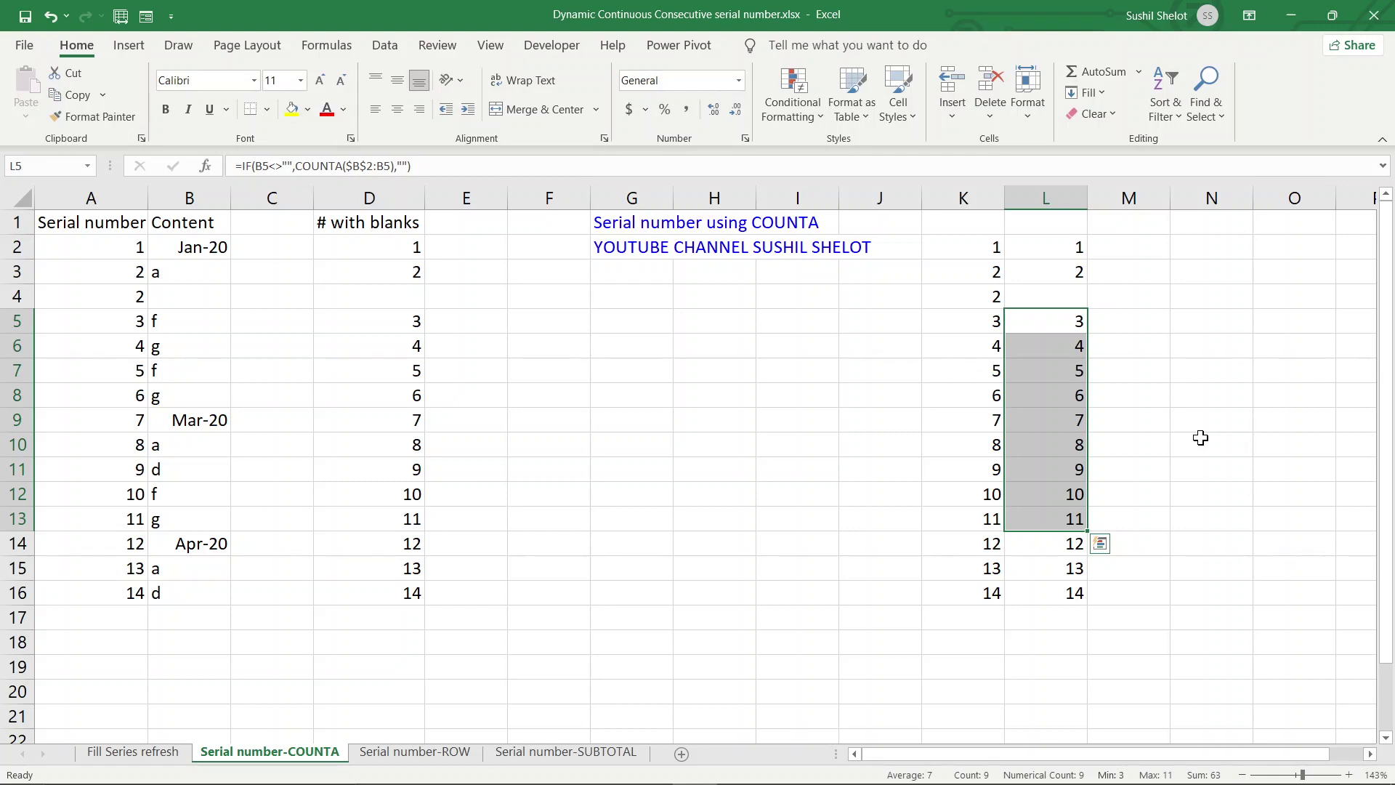
Switch to the Serial number-ROW sheet and enter the formula =ROW() in cell B2
click(460, 754)
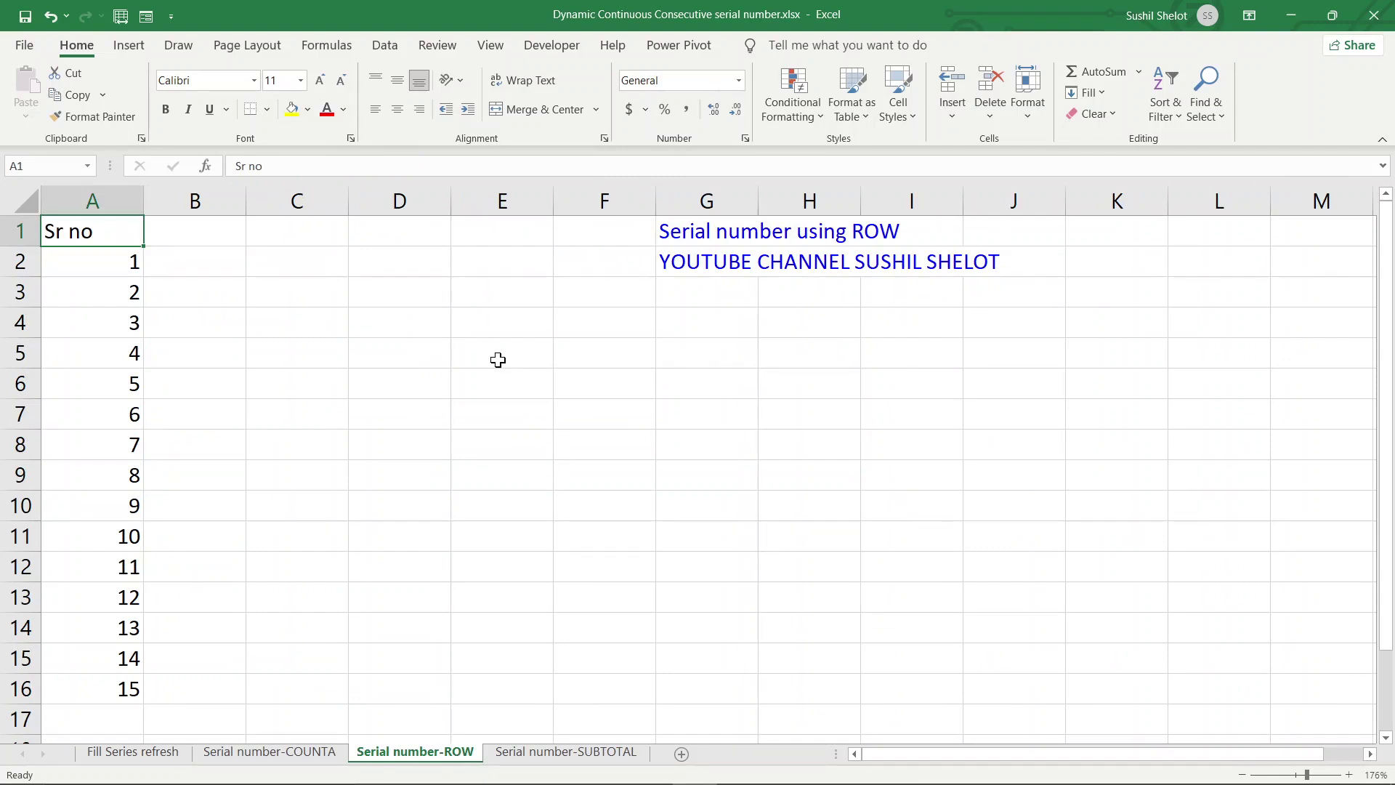
click(218, 264)
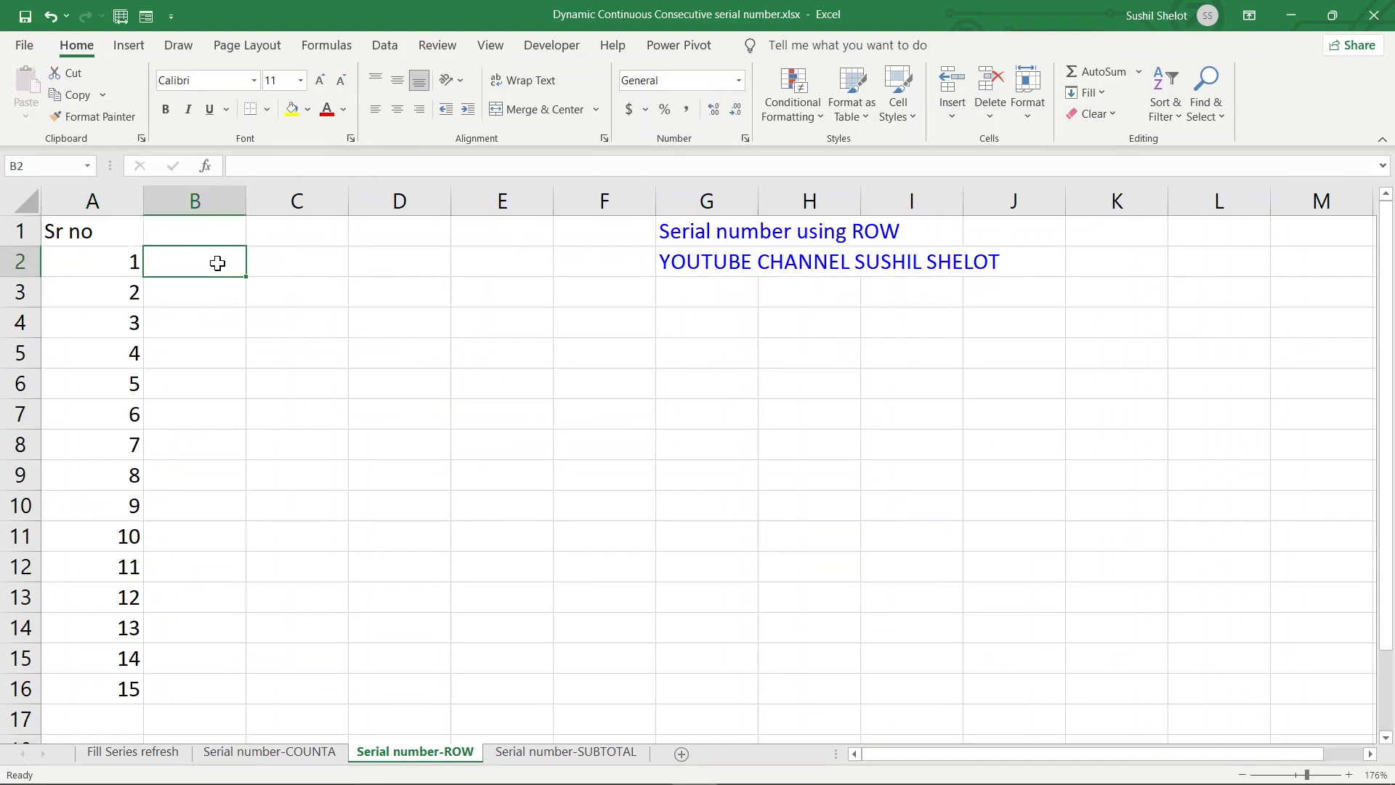
text(=row)
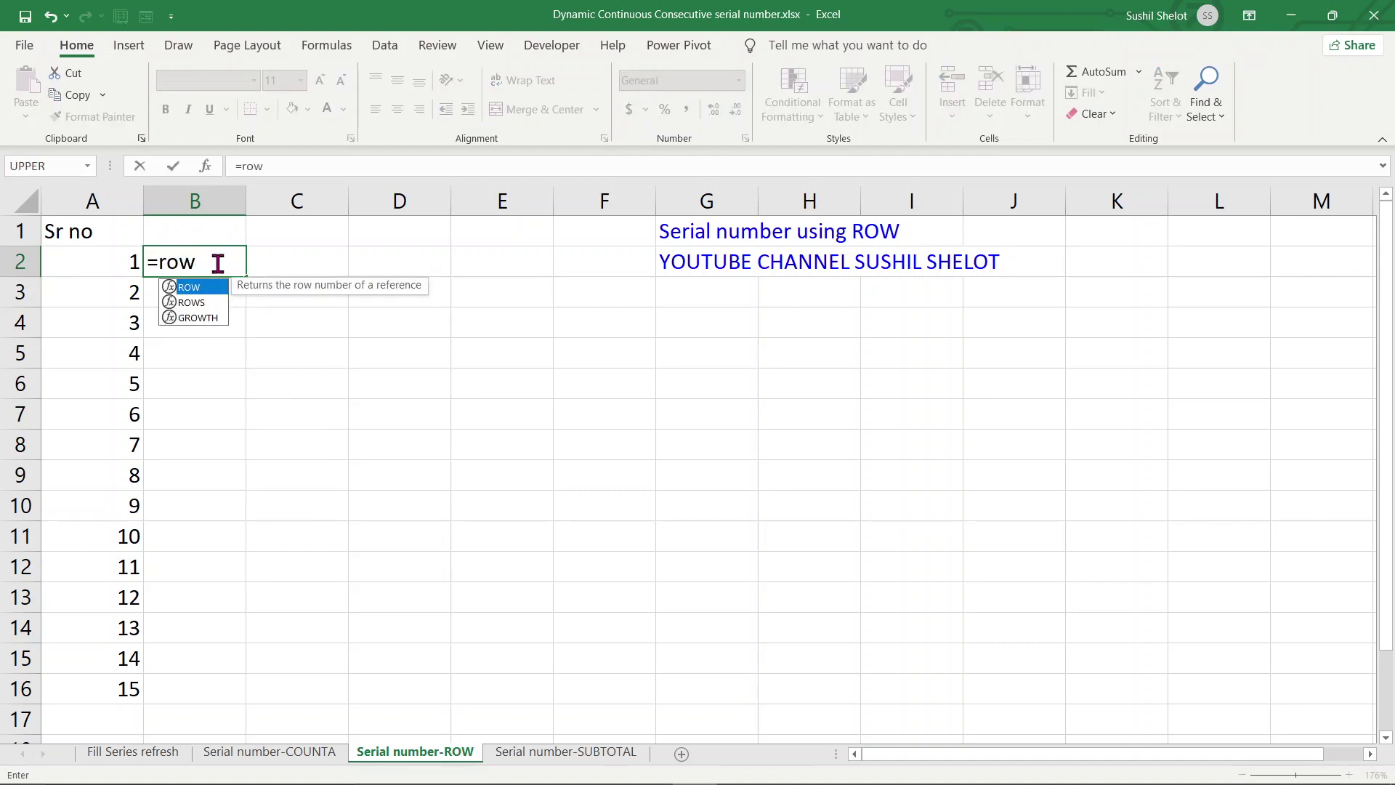
key(Tab)
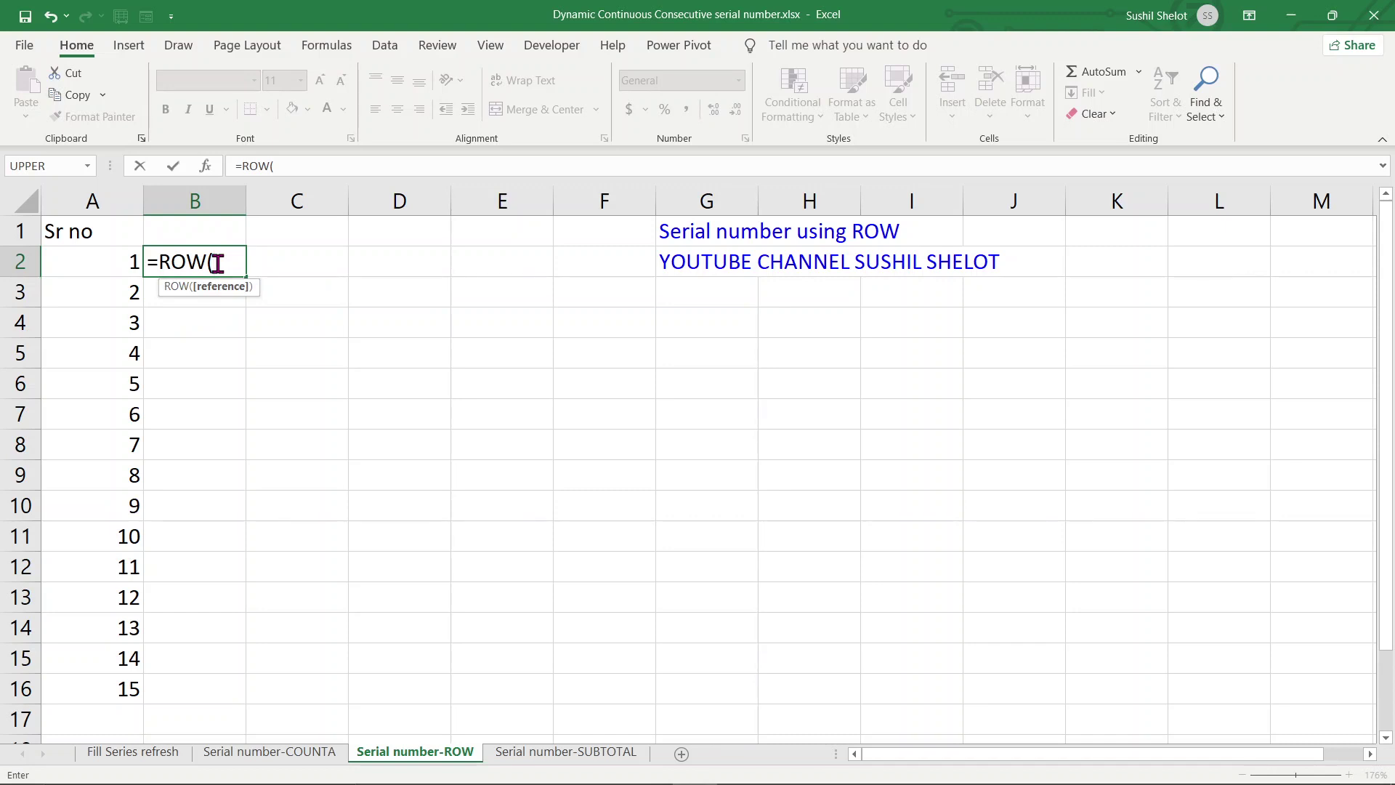
text())
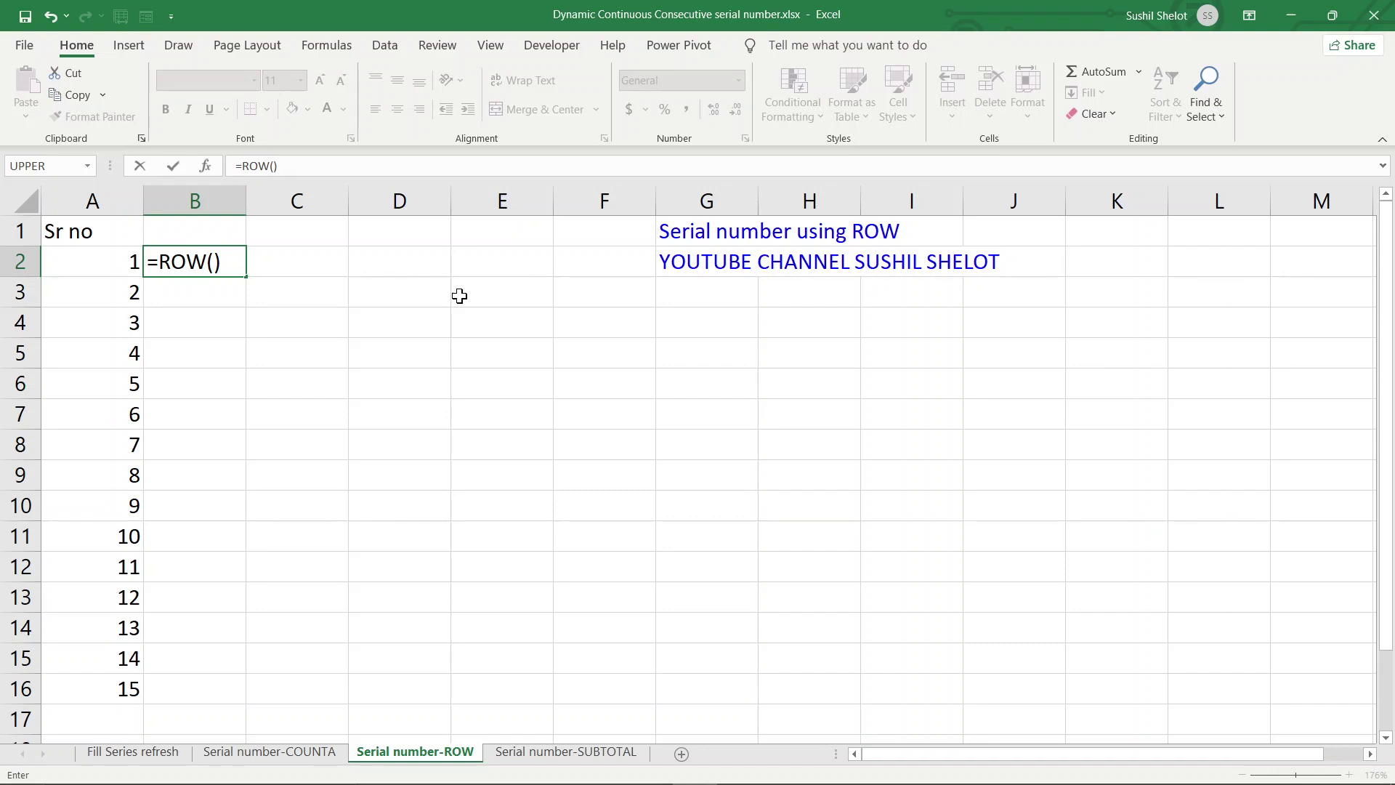
key(Return)
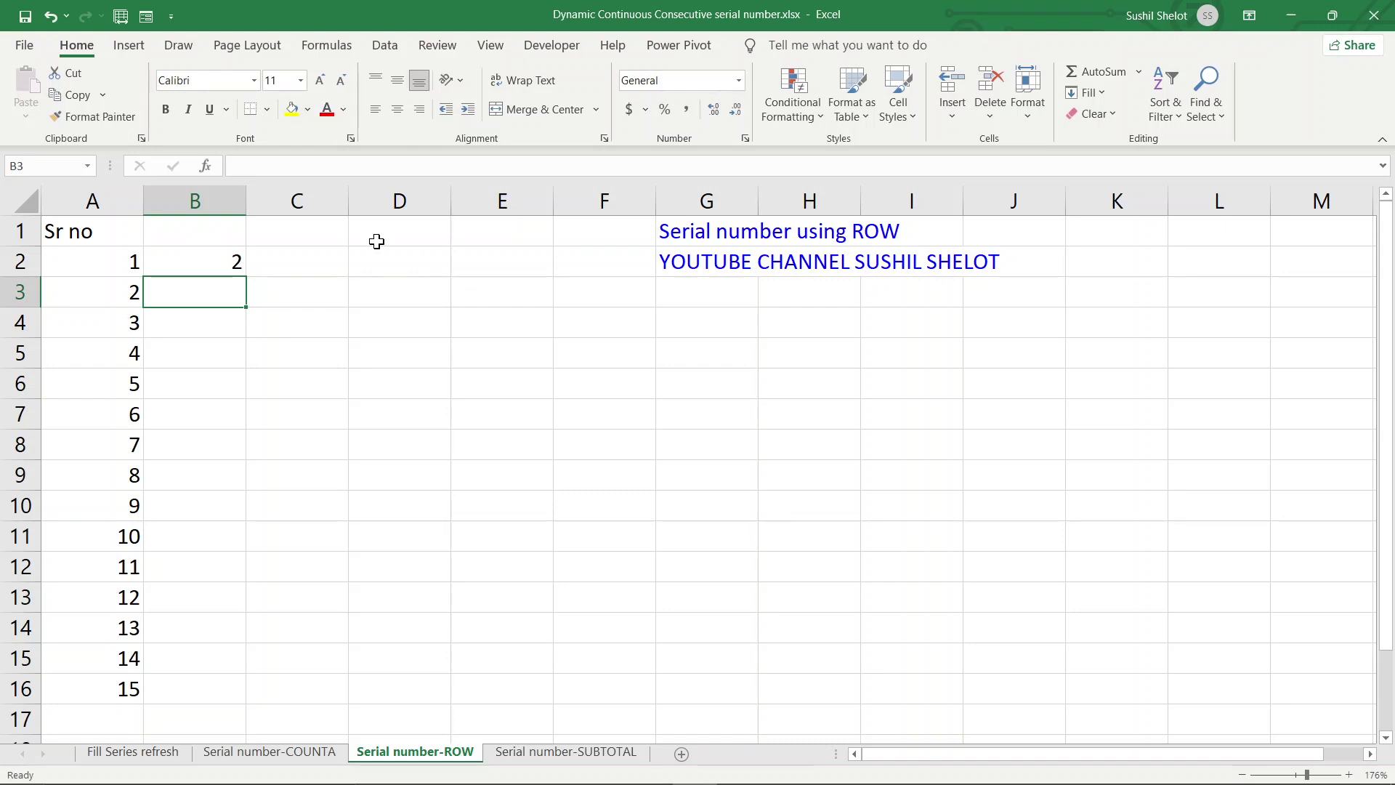
Subtract 1 in the B2 formula so it reads =ROW()-1
click(227, 262)
click(294, 165)
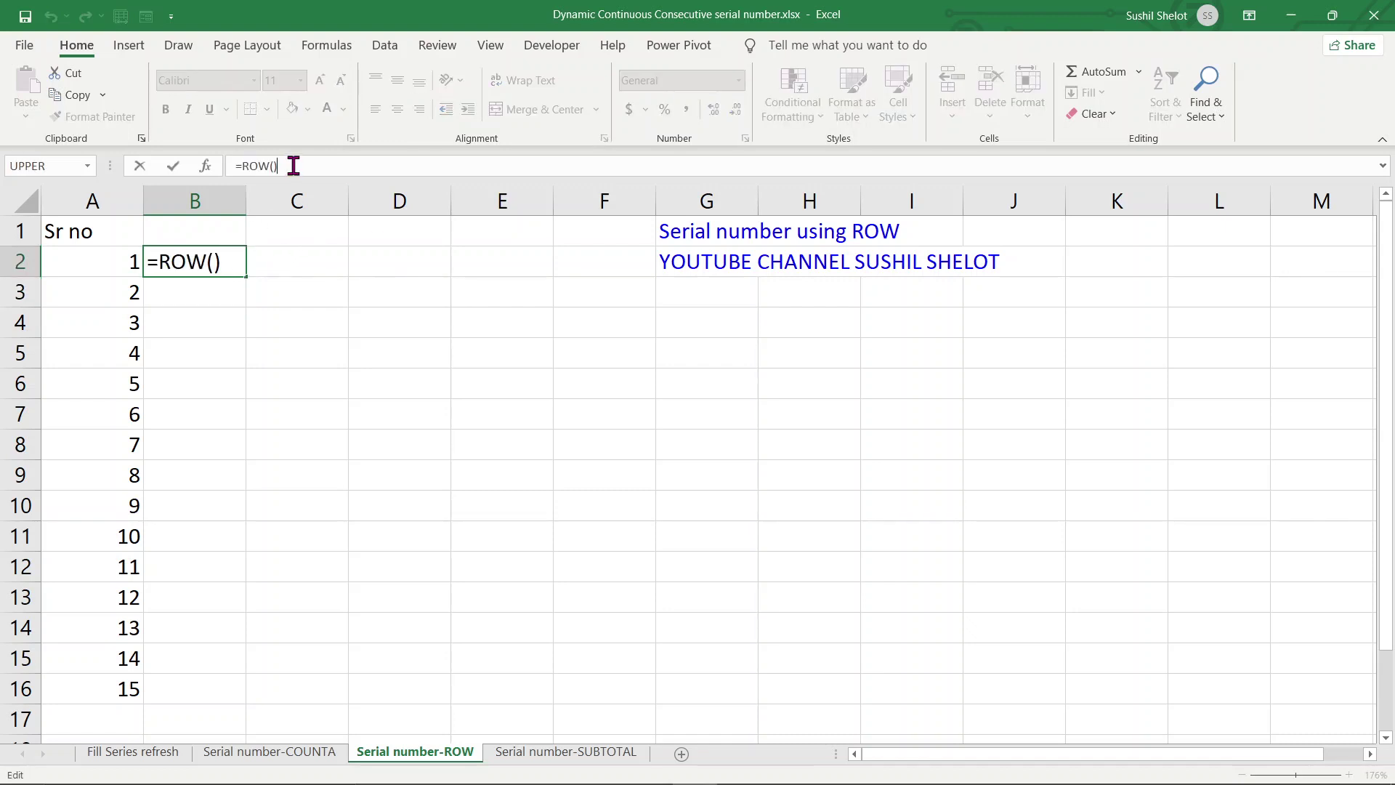
text(-1)
key(Return)
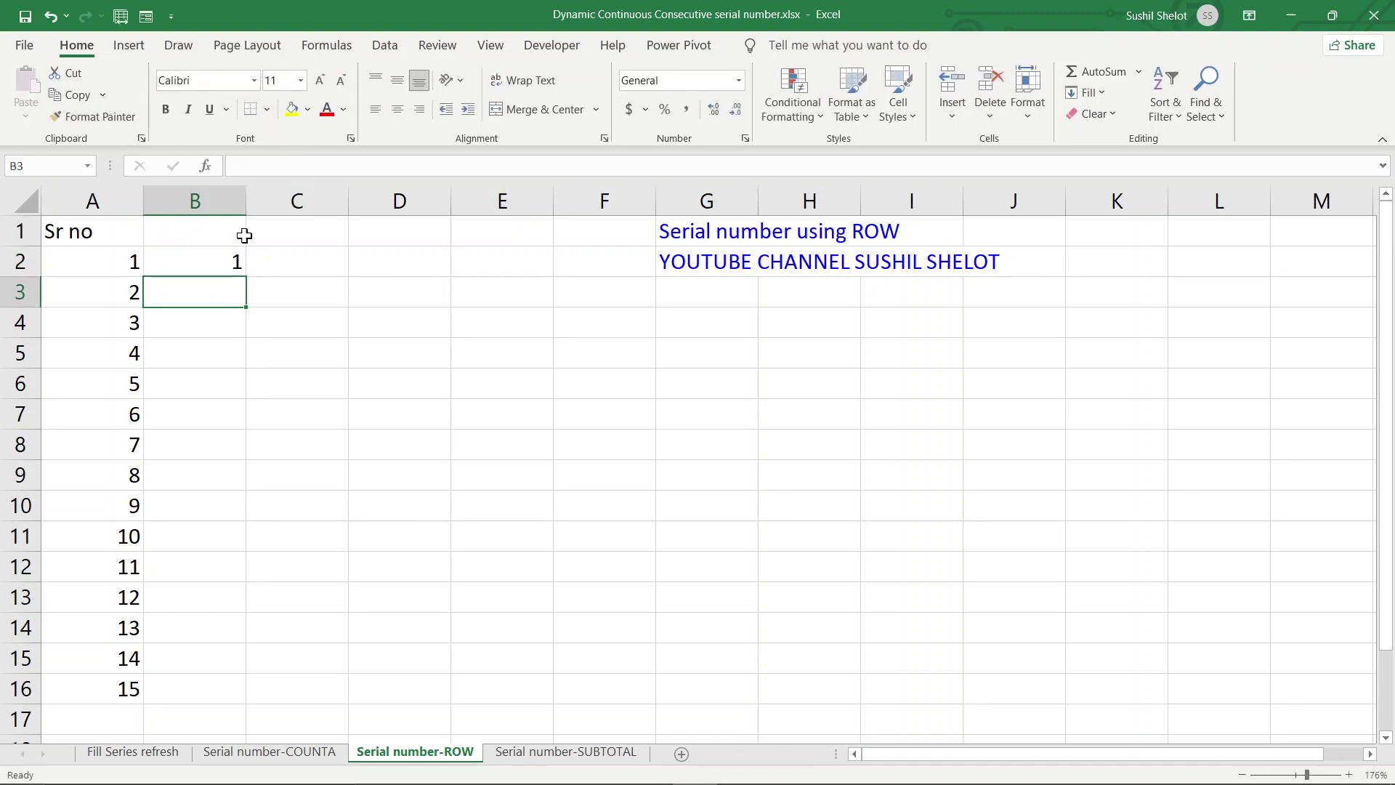
Copy the ROW formula from B2 down through B16
click(224, 264)
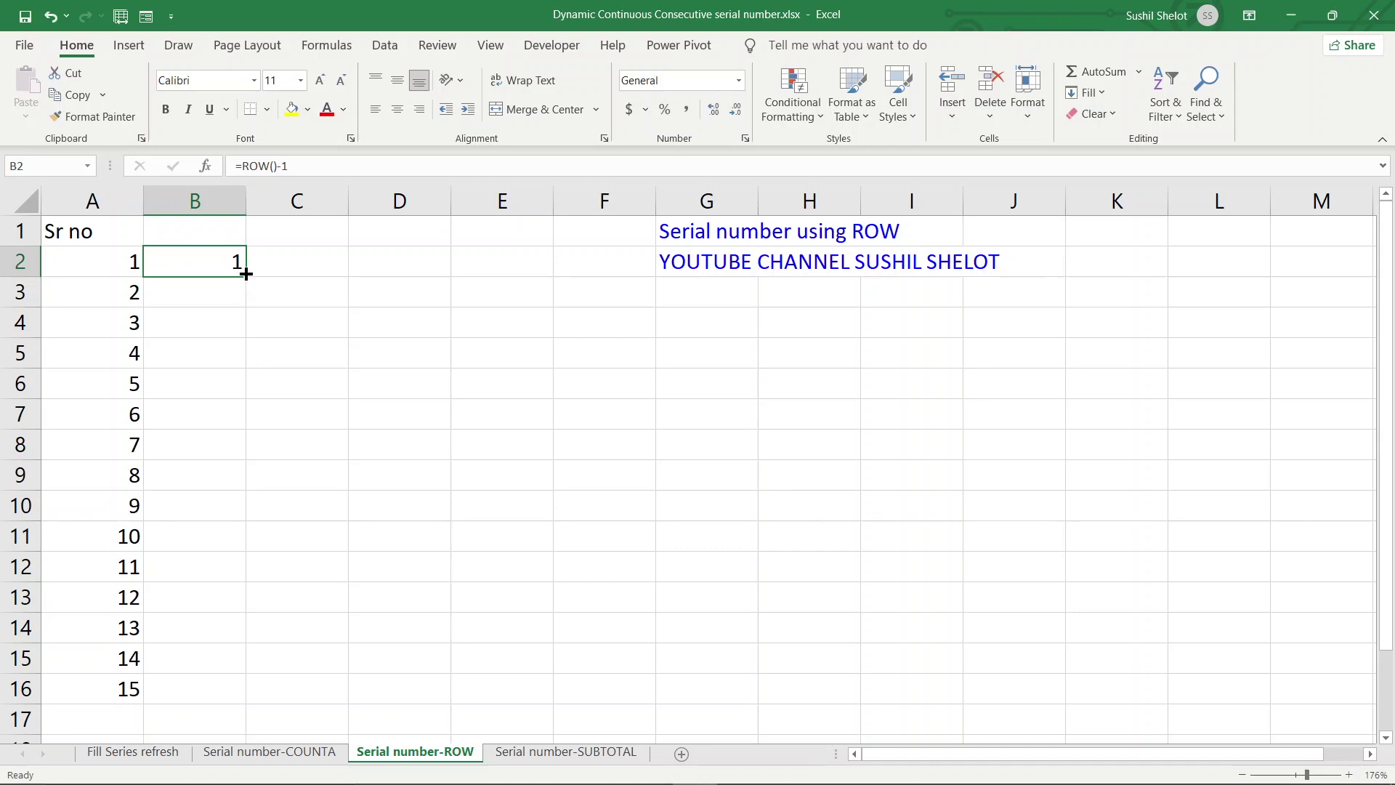
drag(246, 273, 256, 690)
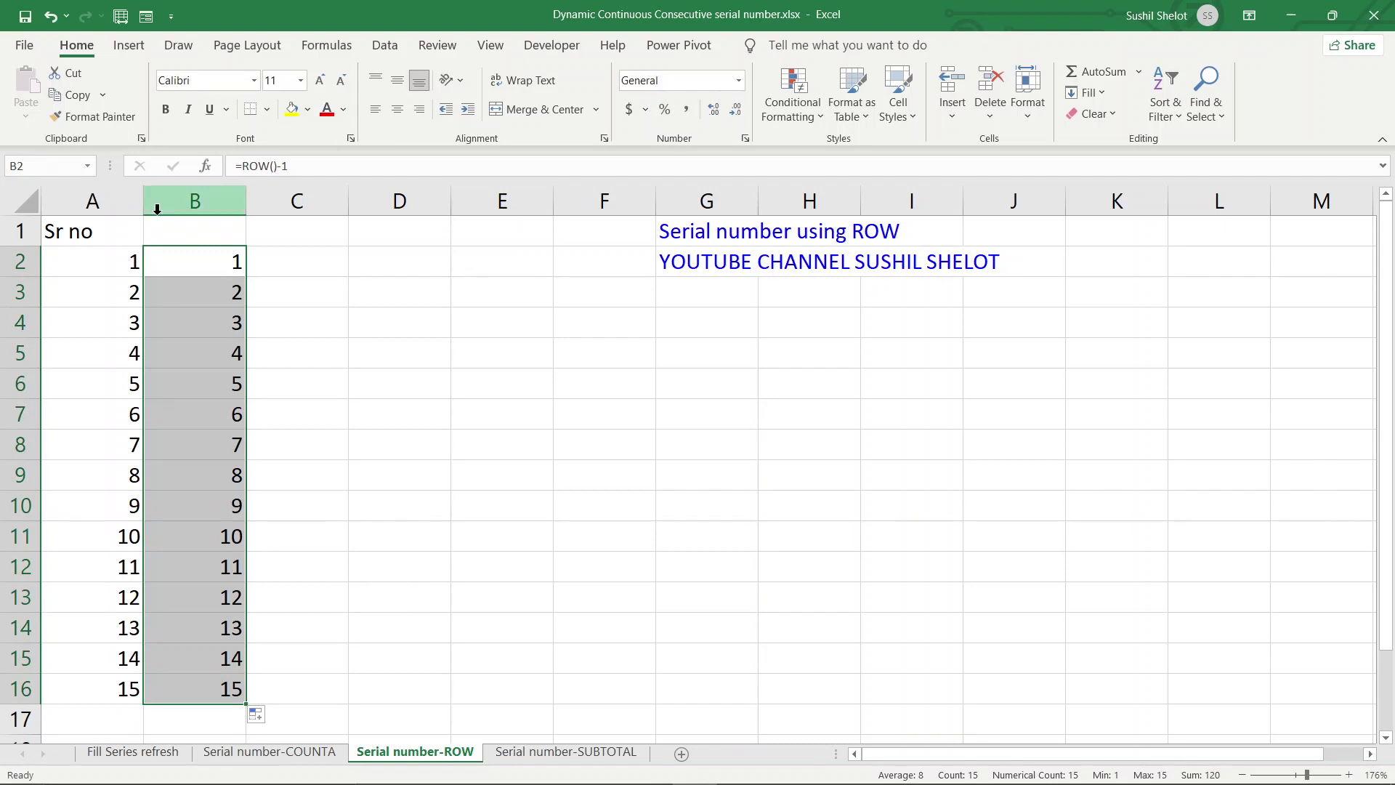
click(328, 260)
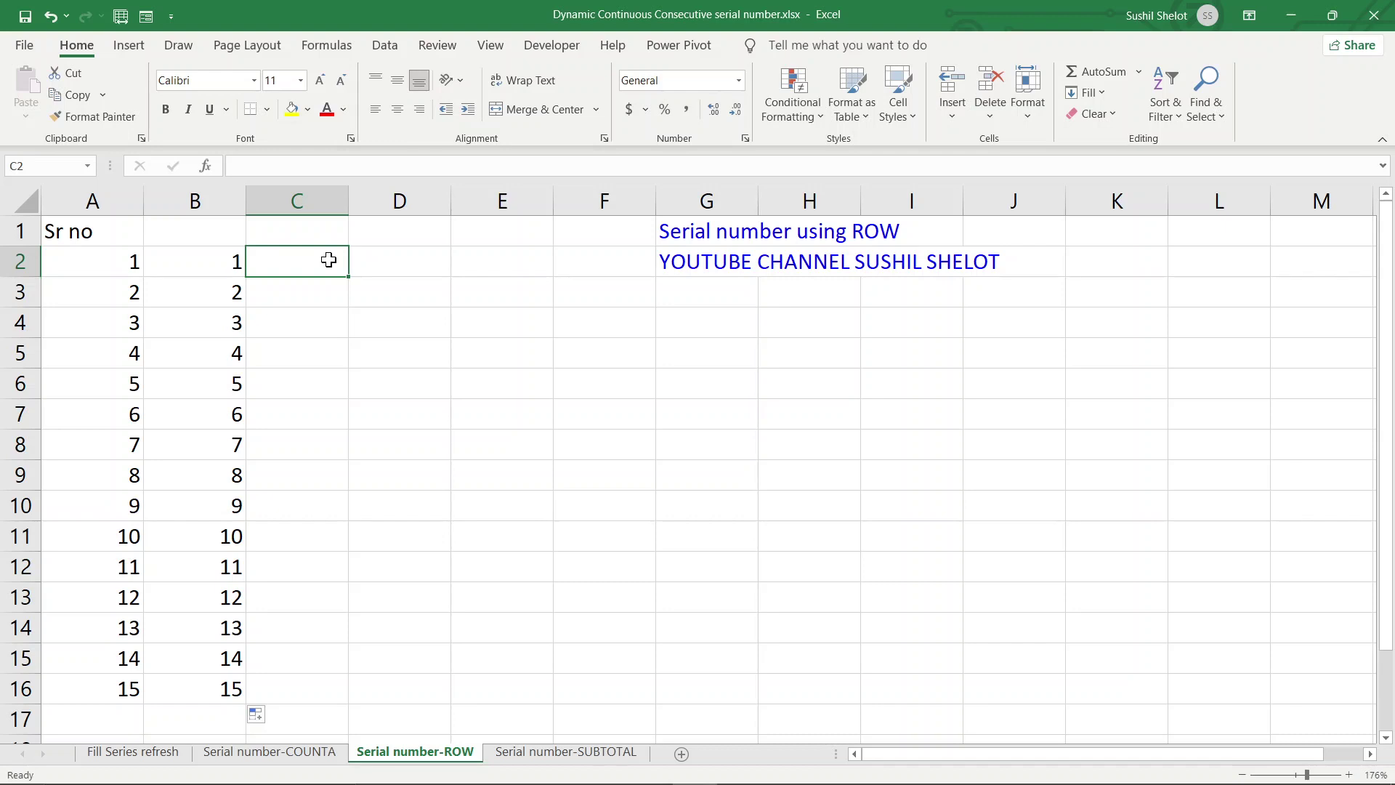
Delete sheet rows 5 and 6 on the Serial number-ROW sheet
drag(20, 354, 24, 391)
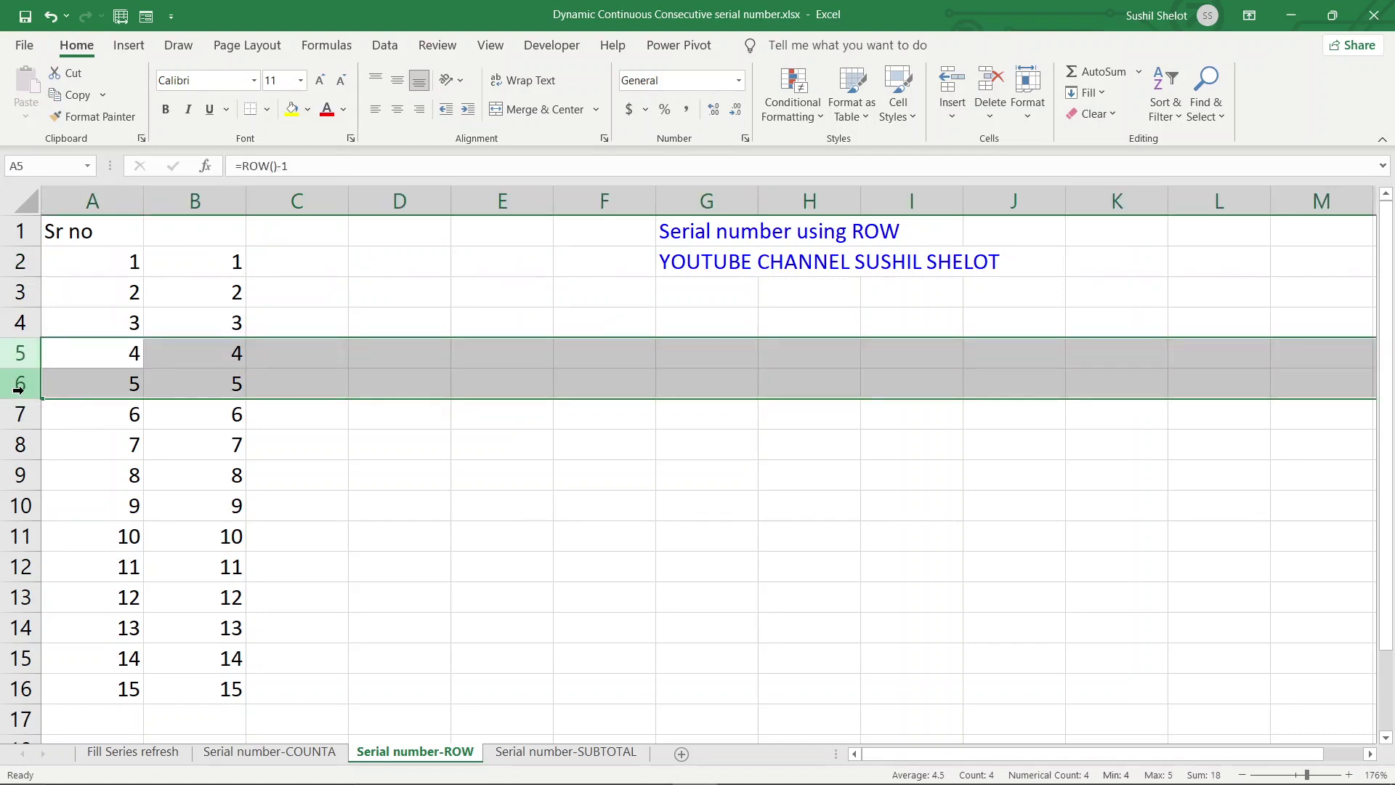
right_click(24, 392)
click(102, 571)
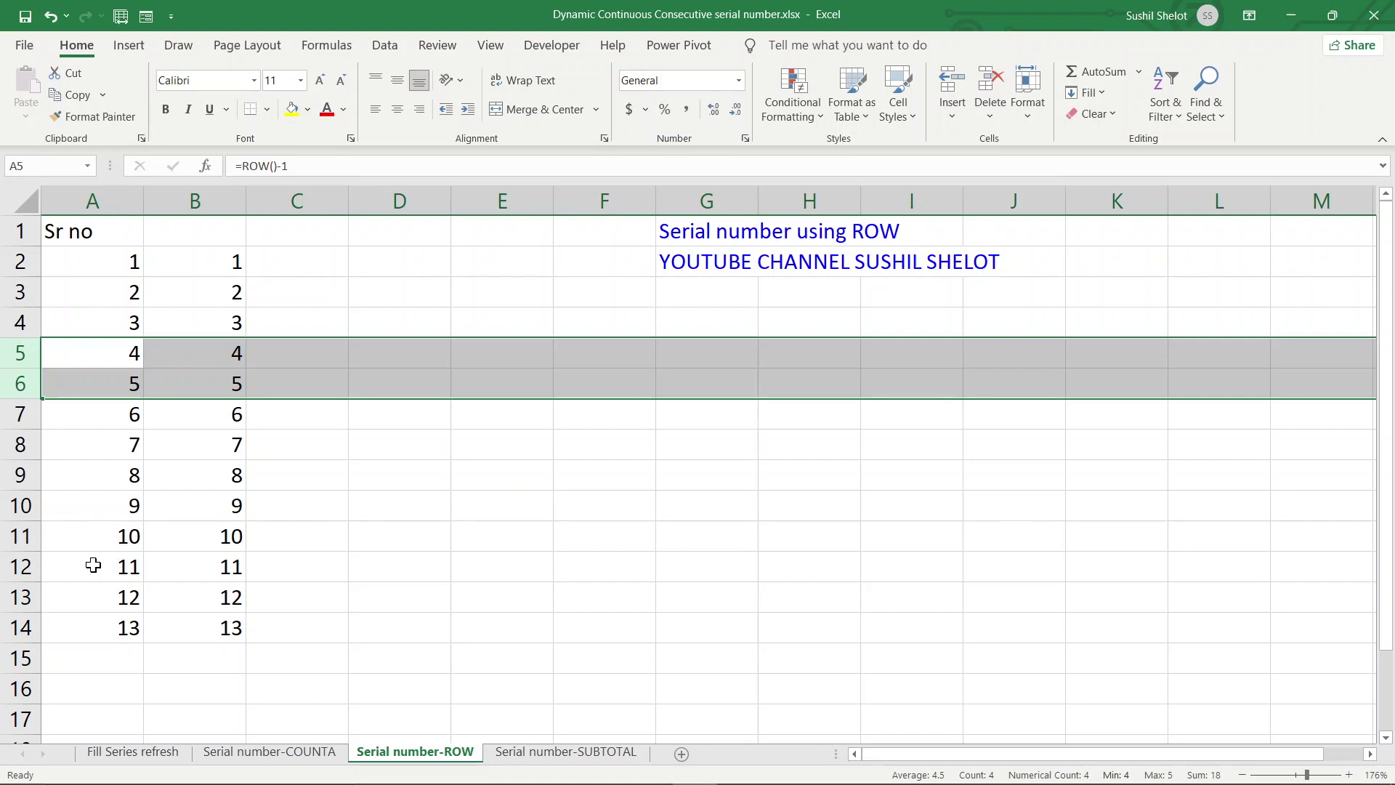
On the Serial number-SUBTOTAL sheet, fill the Content column from B2 to B12 with the letters a through k
click(560, 754)
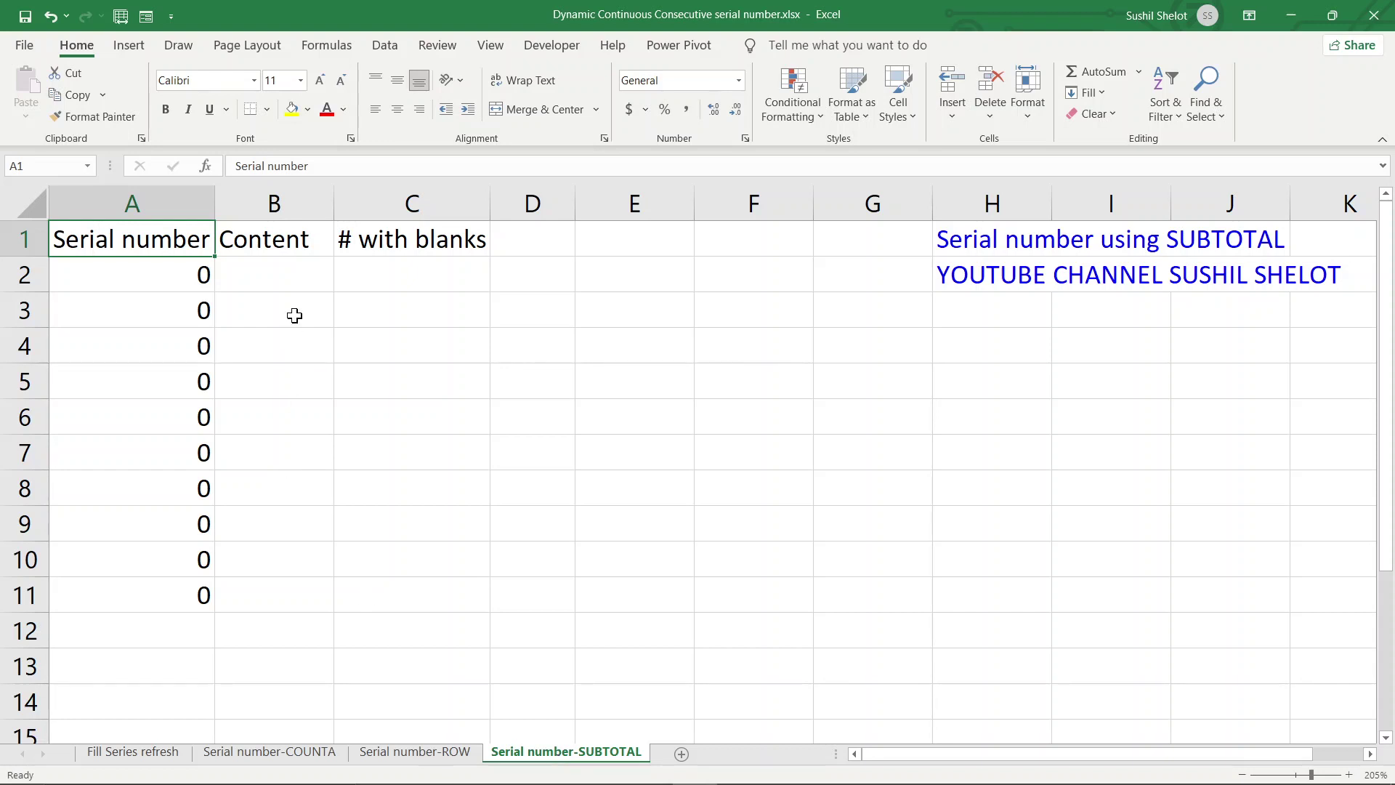
click(295, 278)
text(a)
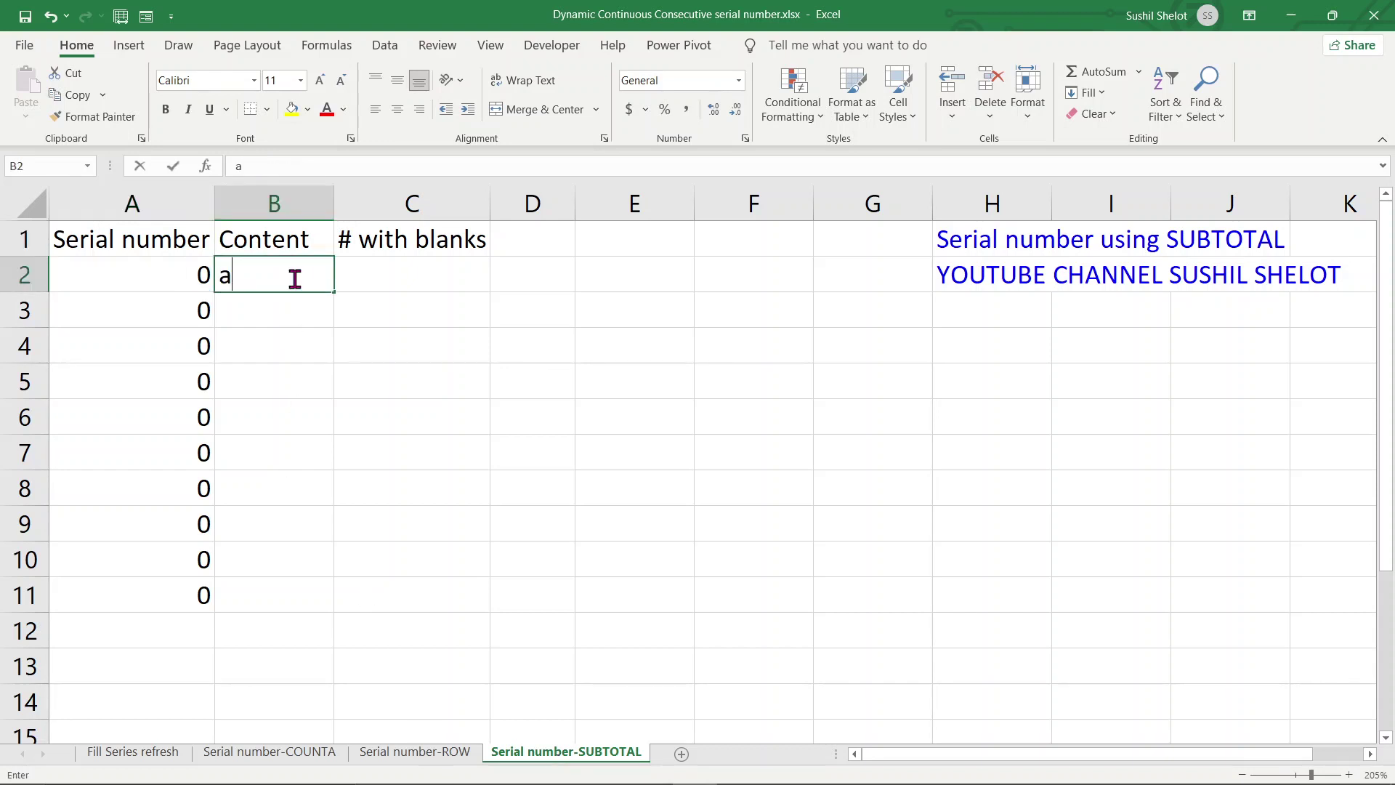
key(Return)
text(b)
key(Return)
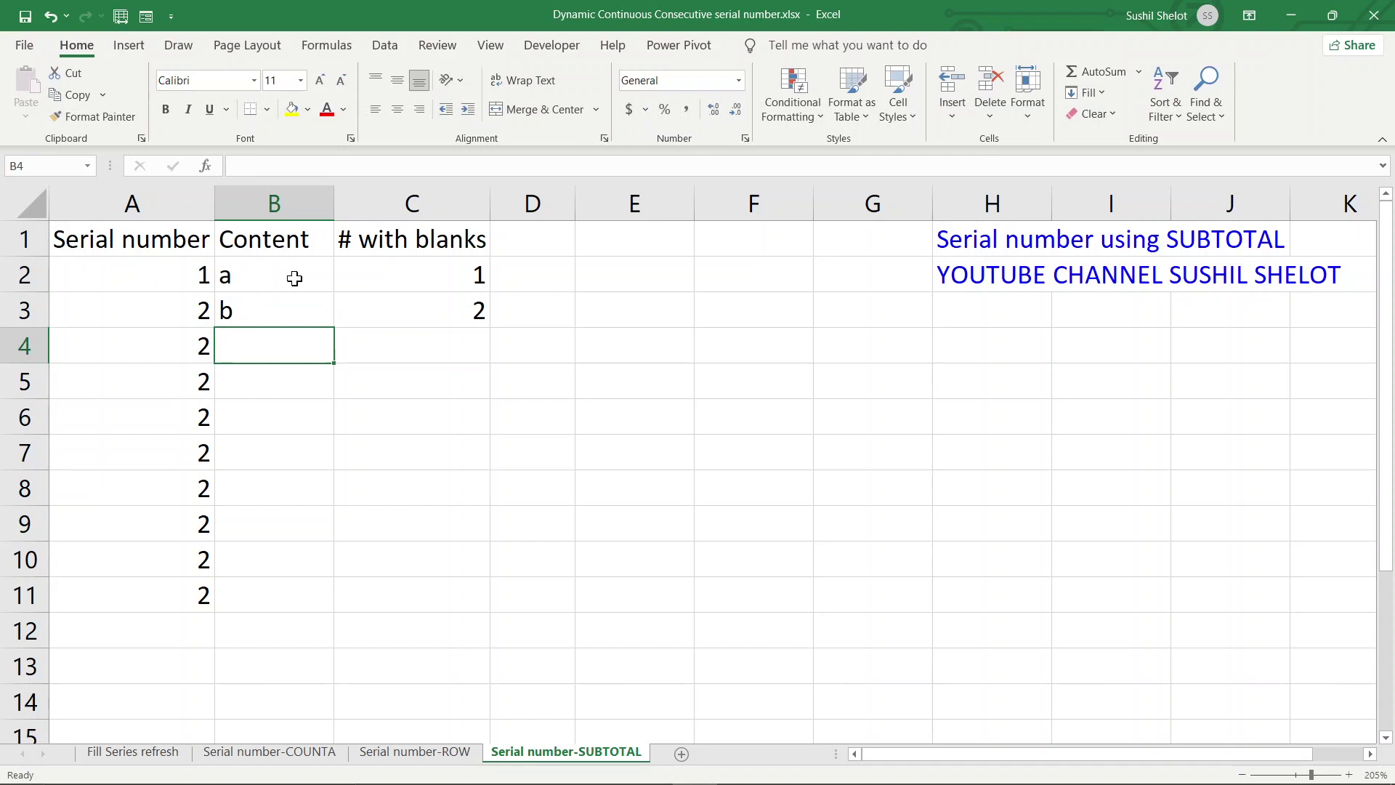
text(c)
key(Return)
text(d)
key(Return)
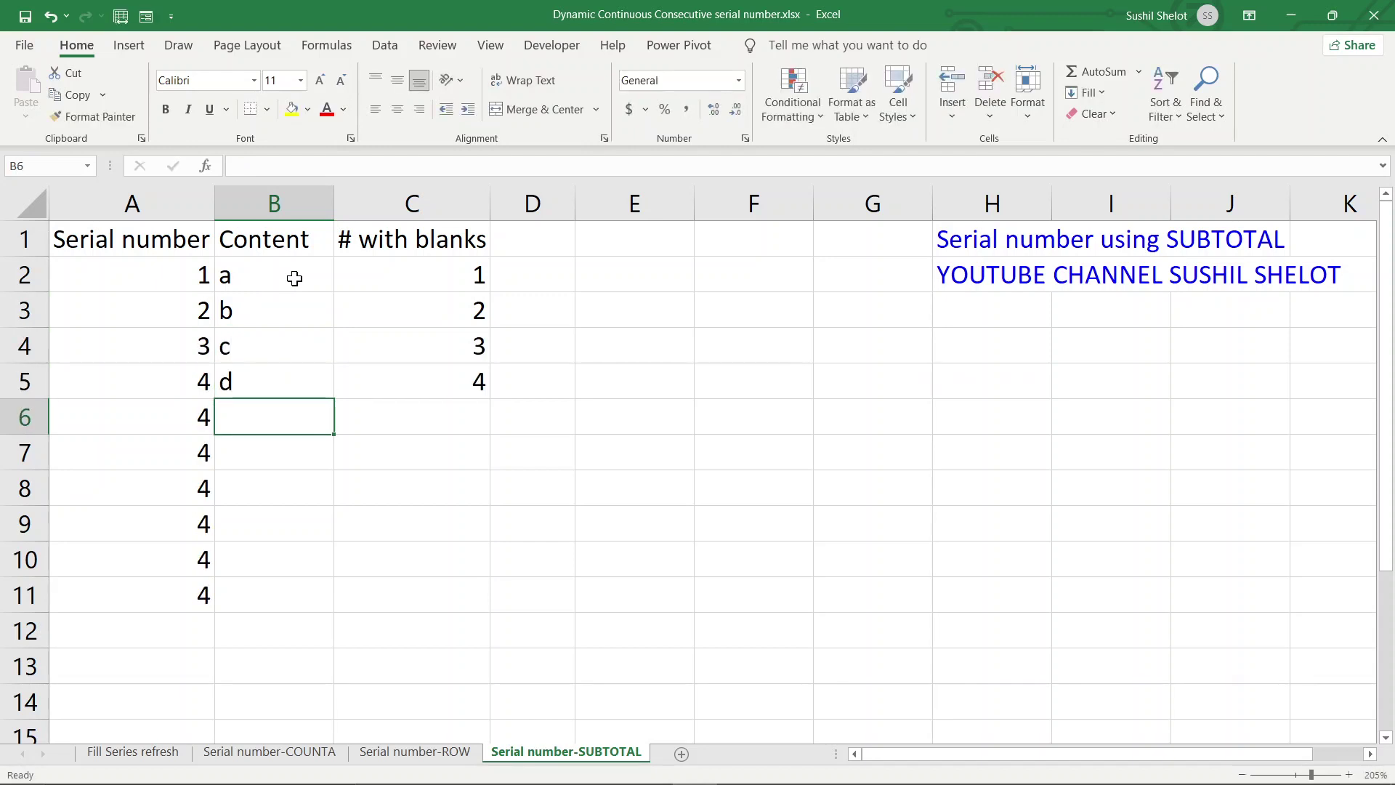
text(e)
key(Return)
text(f)
key(Return)
text(g)
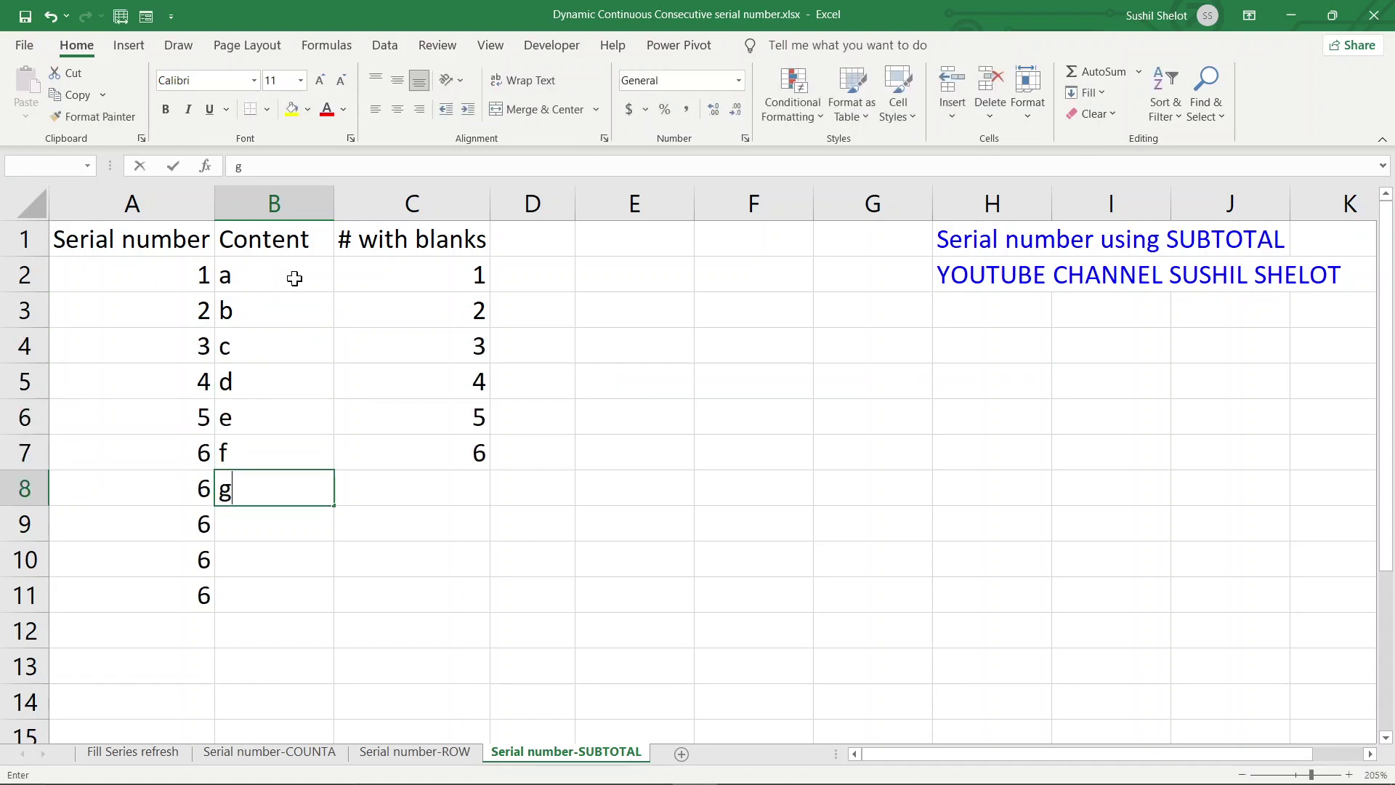
key(Return)
text(h)
key(Return)
text(i)
key(Return)
text(j)
key(Return)
text(k)
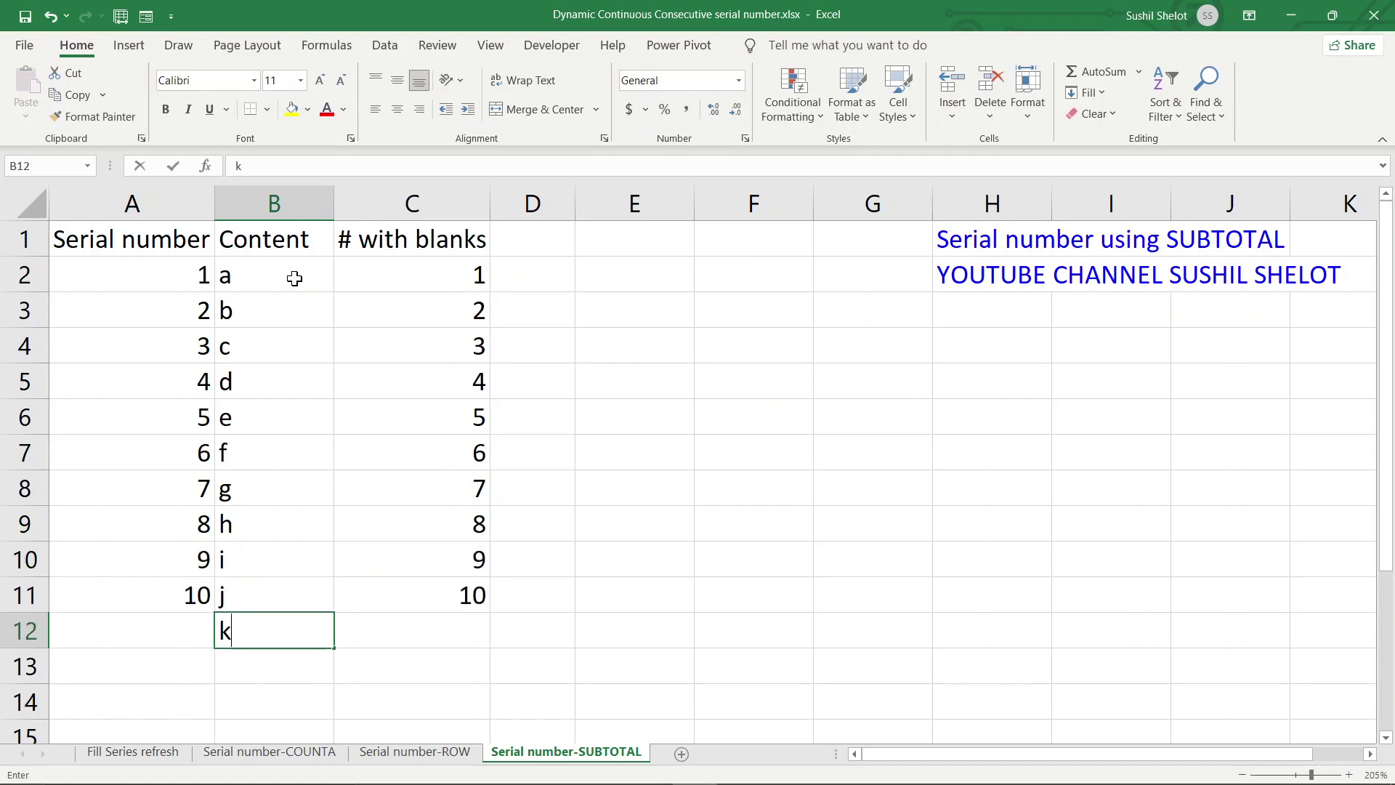
key(Return)
text(l)
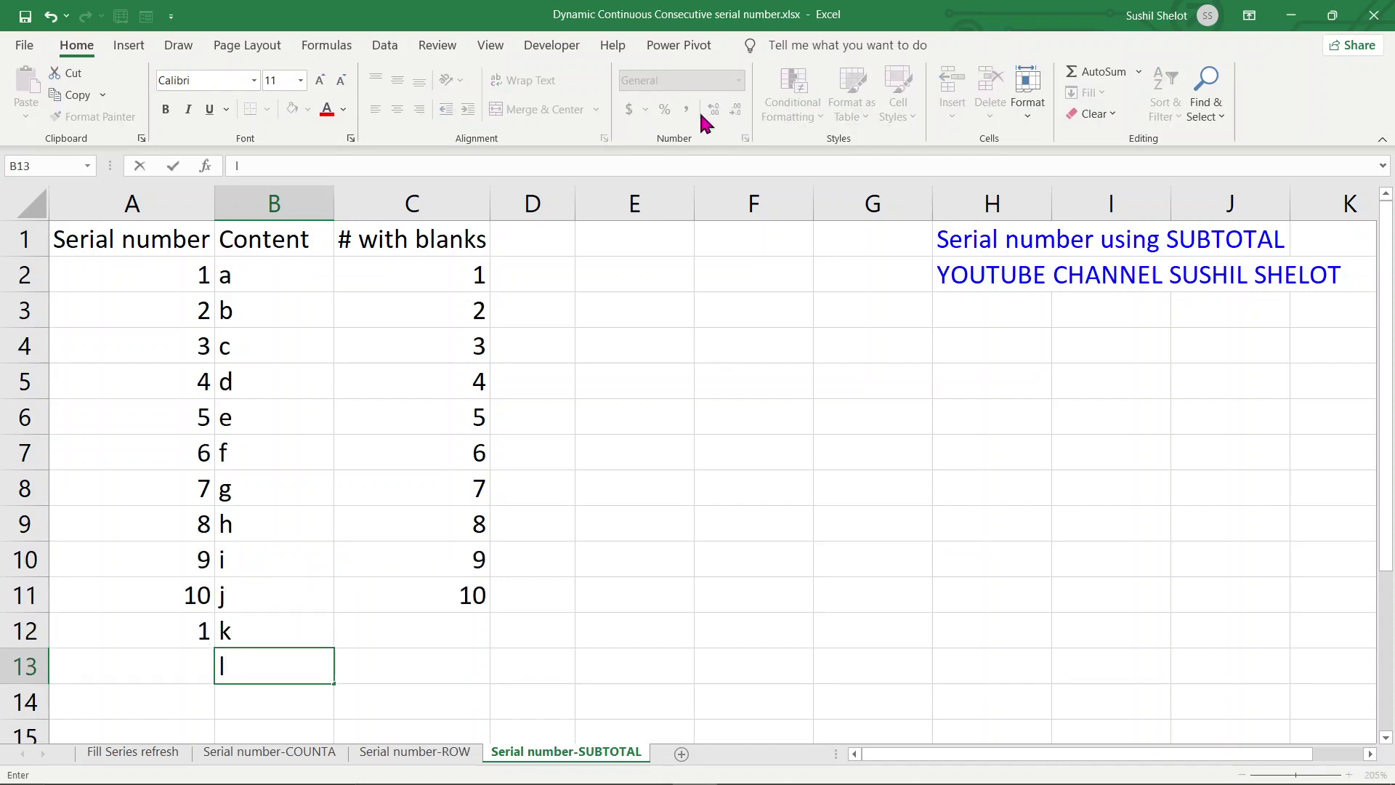
key(BackSpace)
key(Return)
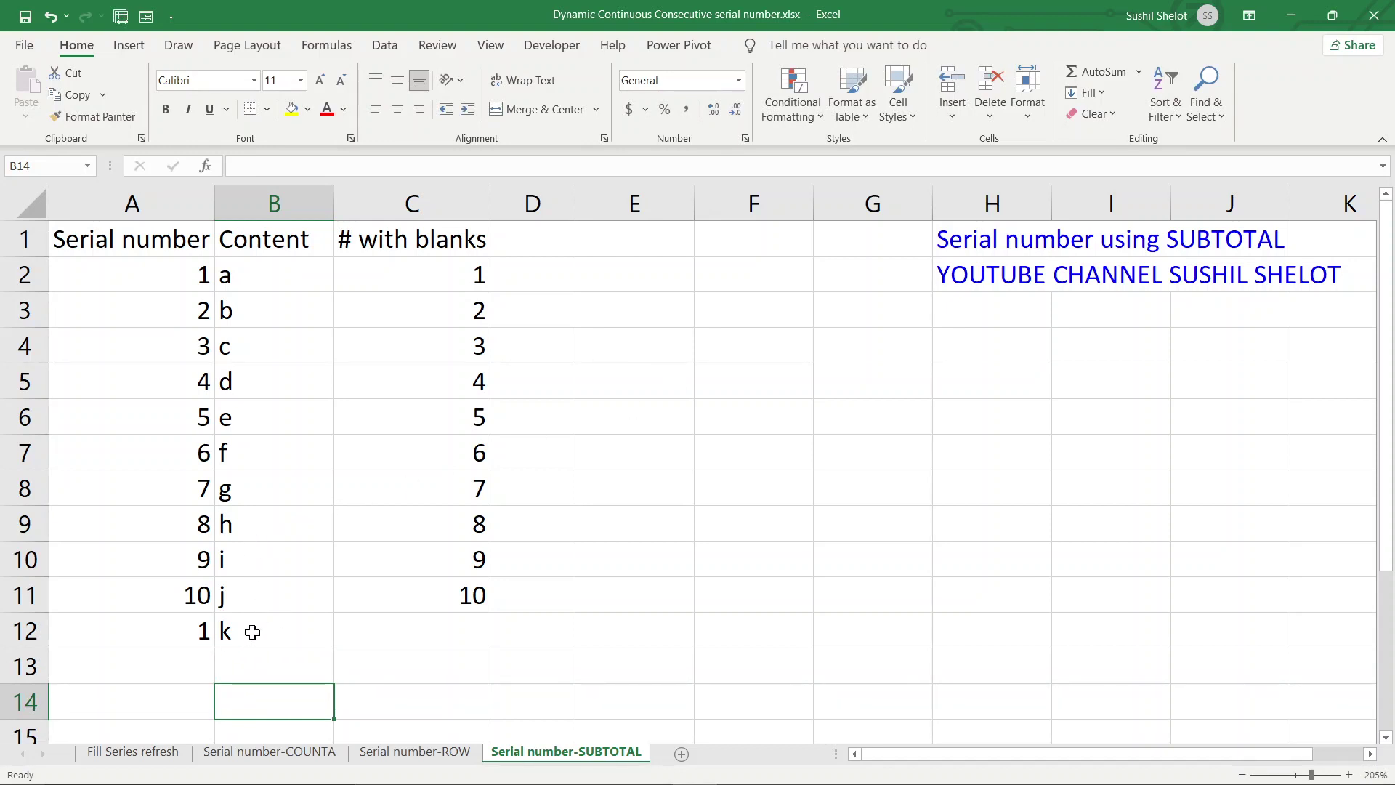
Correct the A12 formula so its SUBTOTAL range starts at row 2, reading =IF(B12="","",SUBTOTAL(3,$B2:B12))
click(279, 631)
click(183, 630)
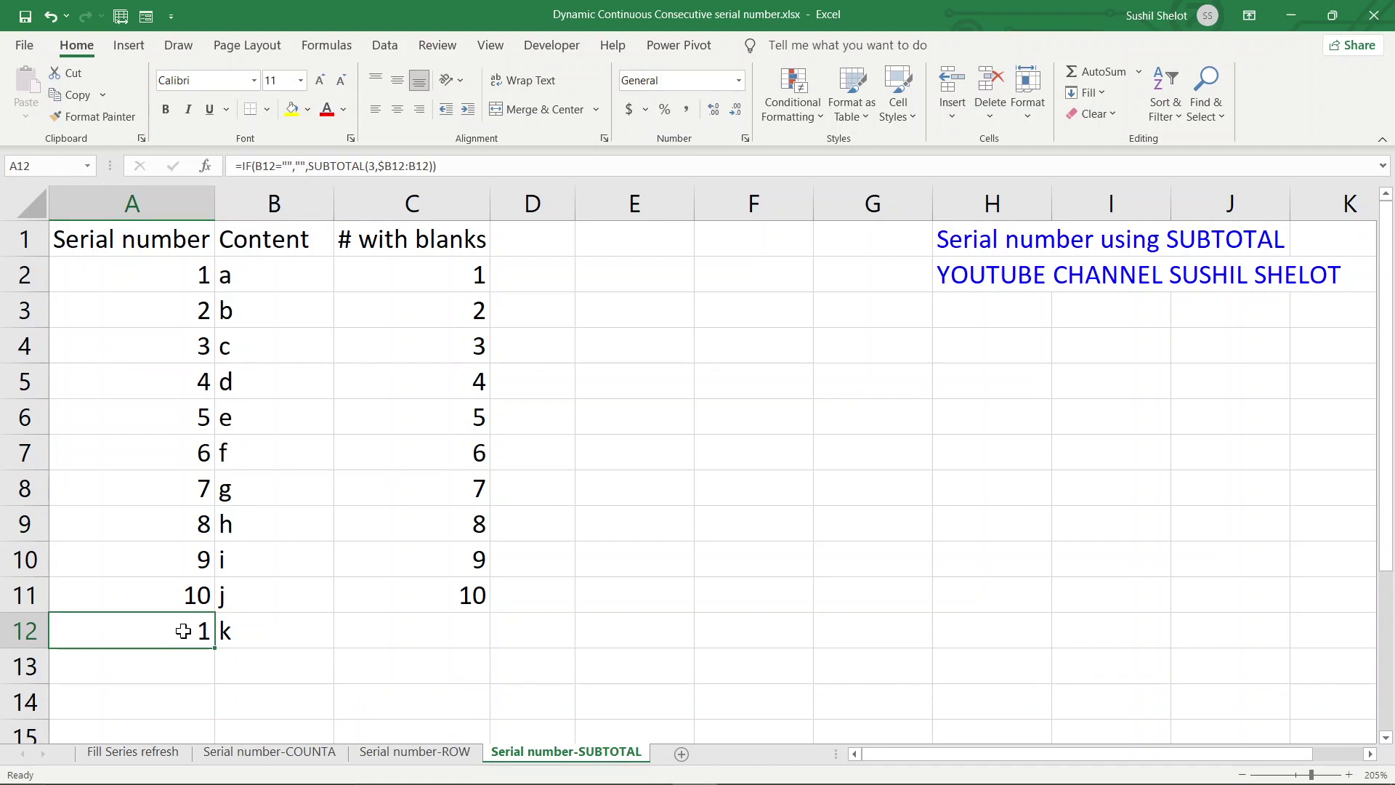
click(413, 167)
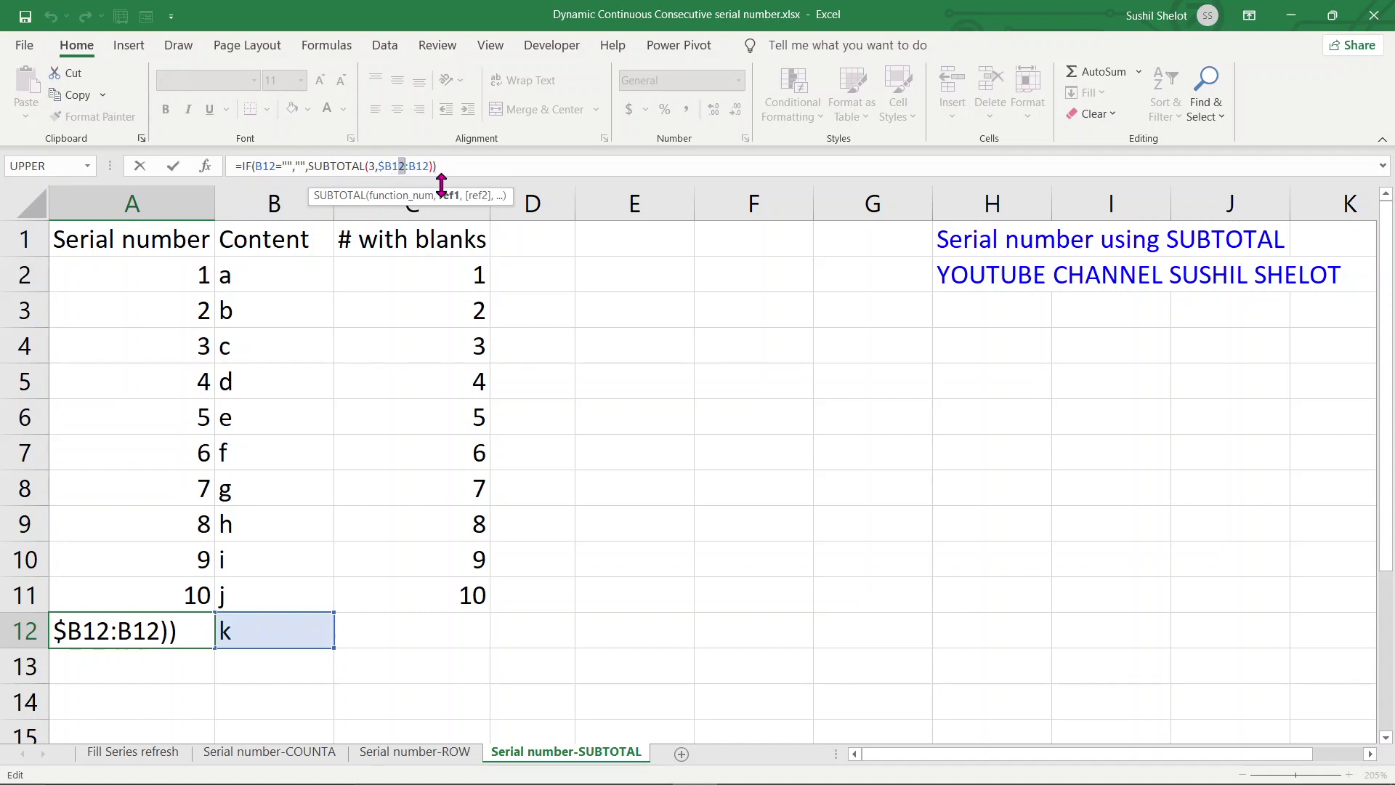
key(BackSpace)
key(BackSpace)
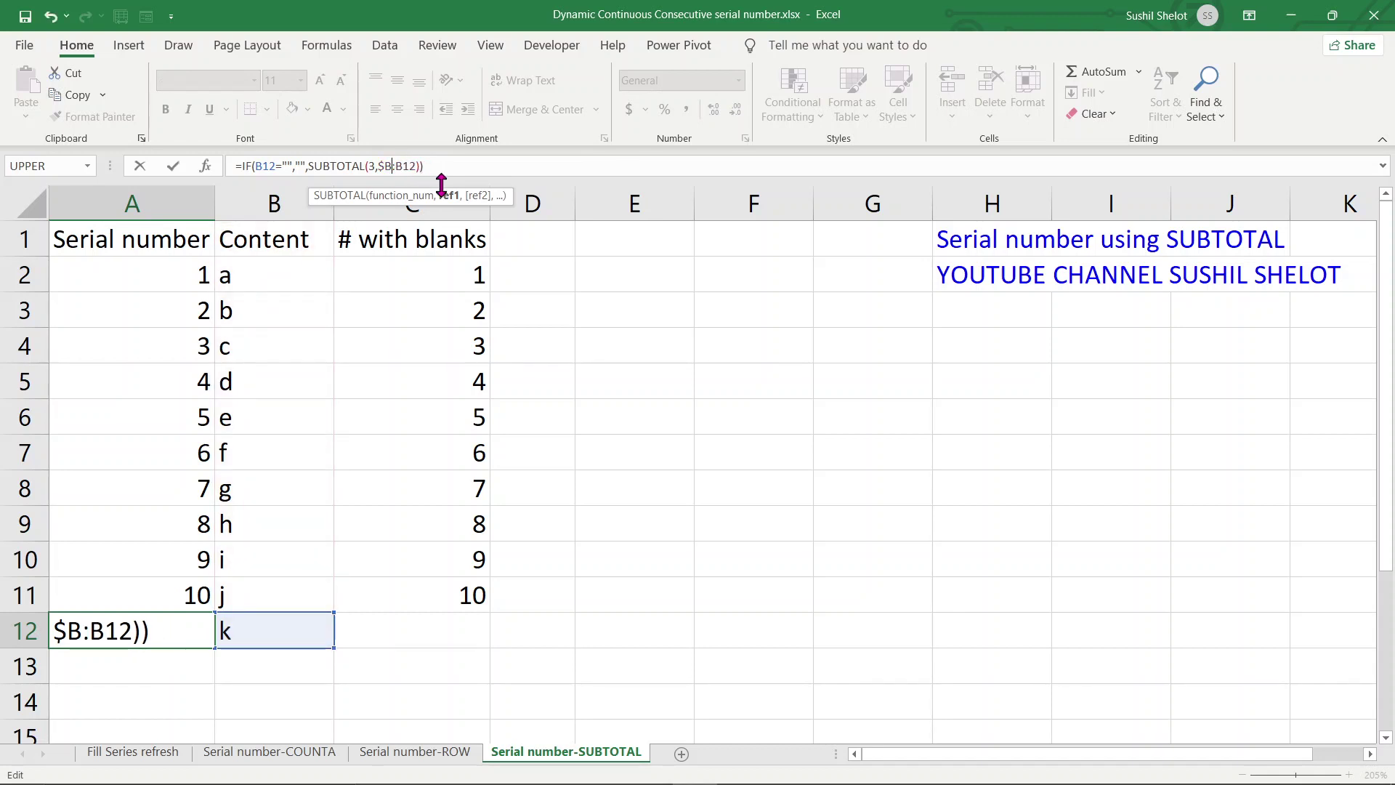
text(2)
key(Return)
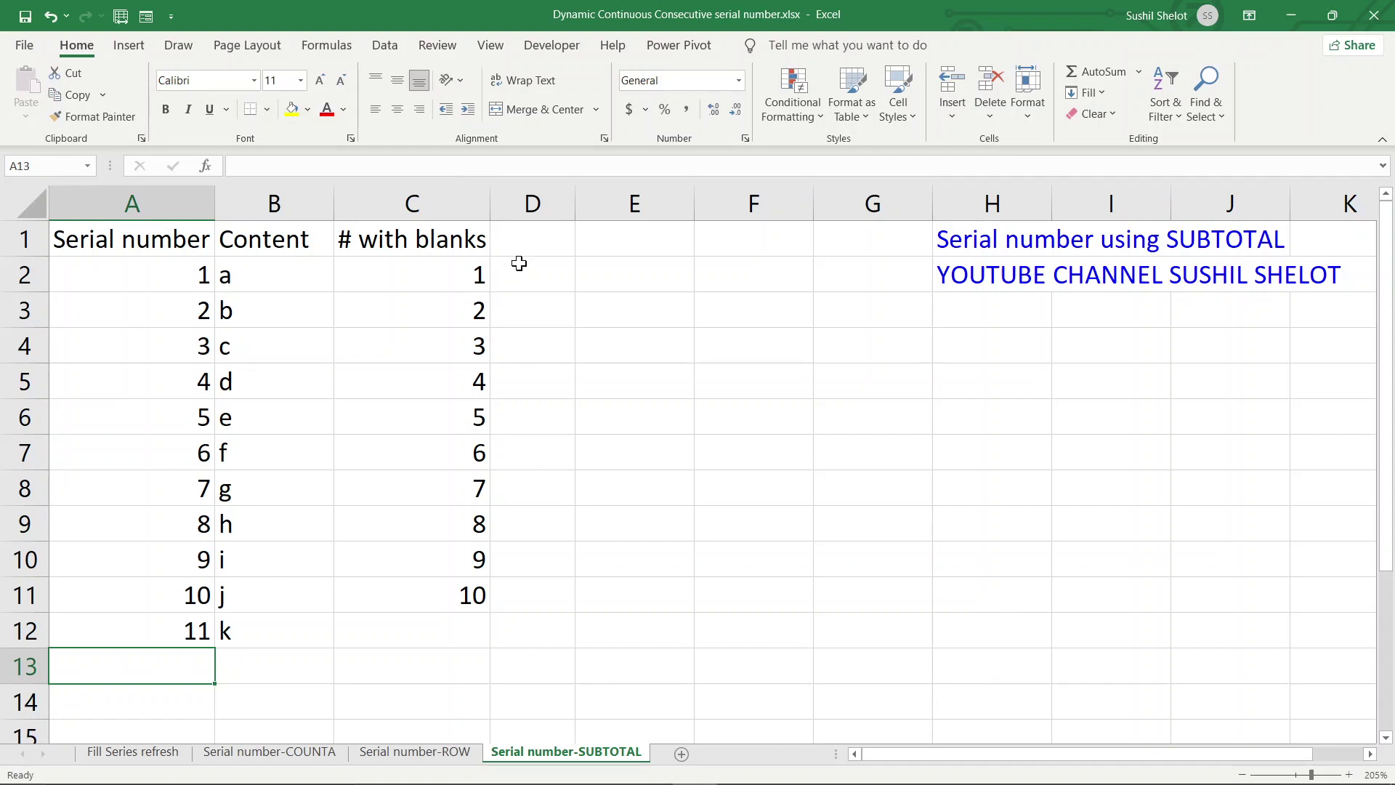
Enter =SUBTOTAL(3,$B$2:B2) in cell E2 and copy it down through E12
click(617, 276)
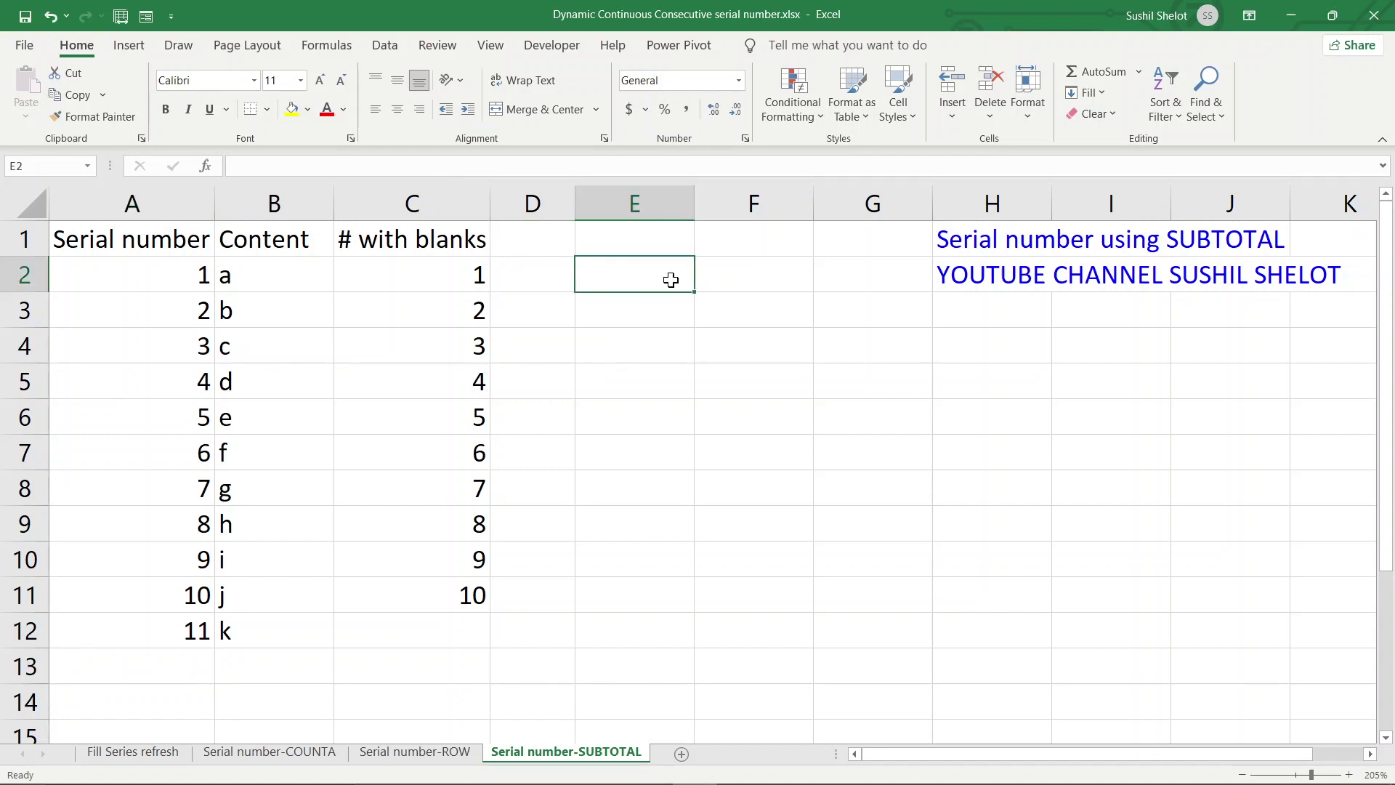
text(=)
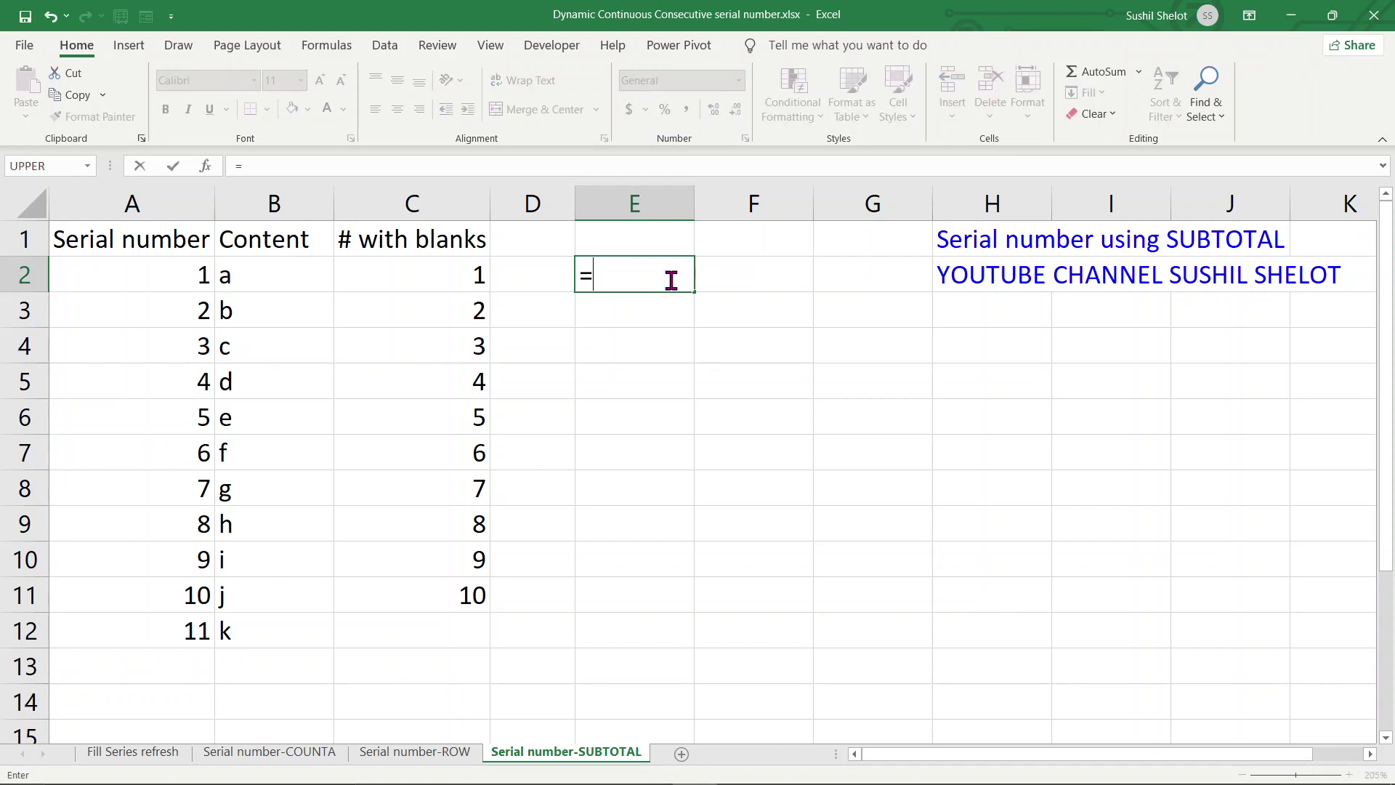
text(subt)
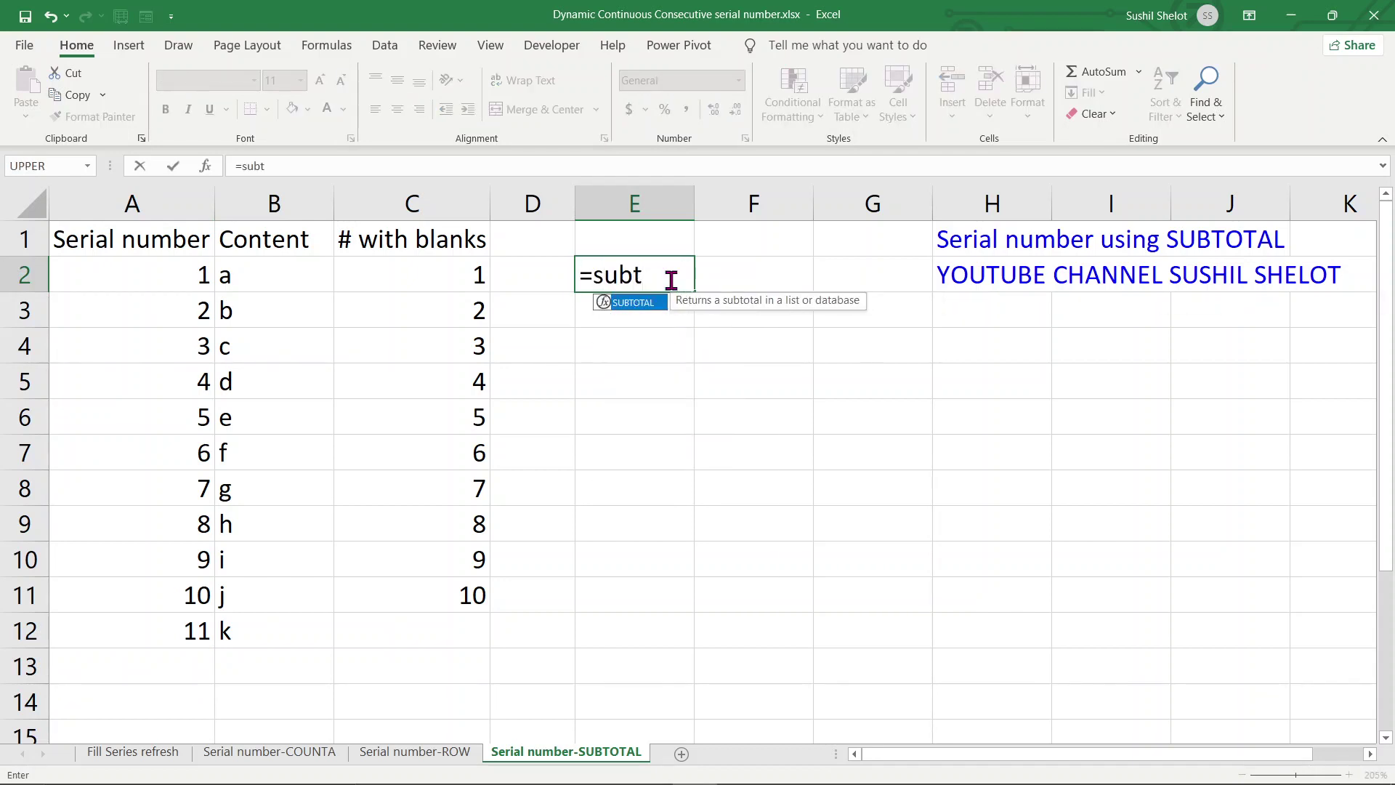
key(Tab)
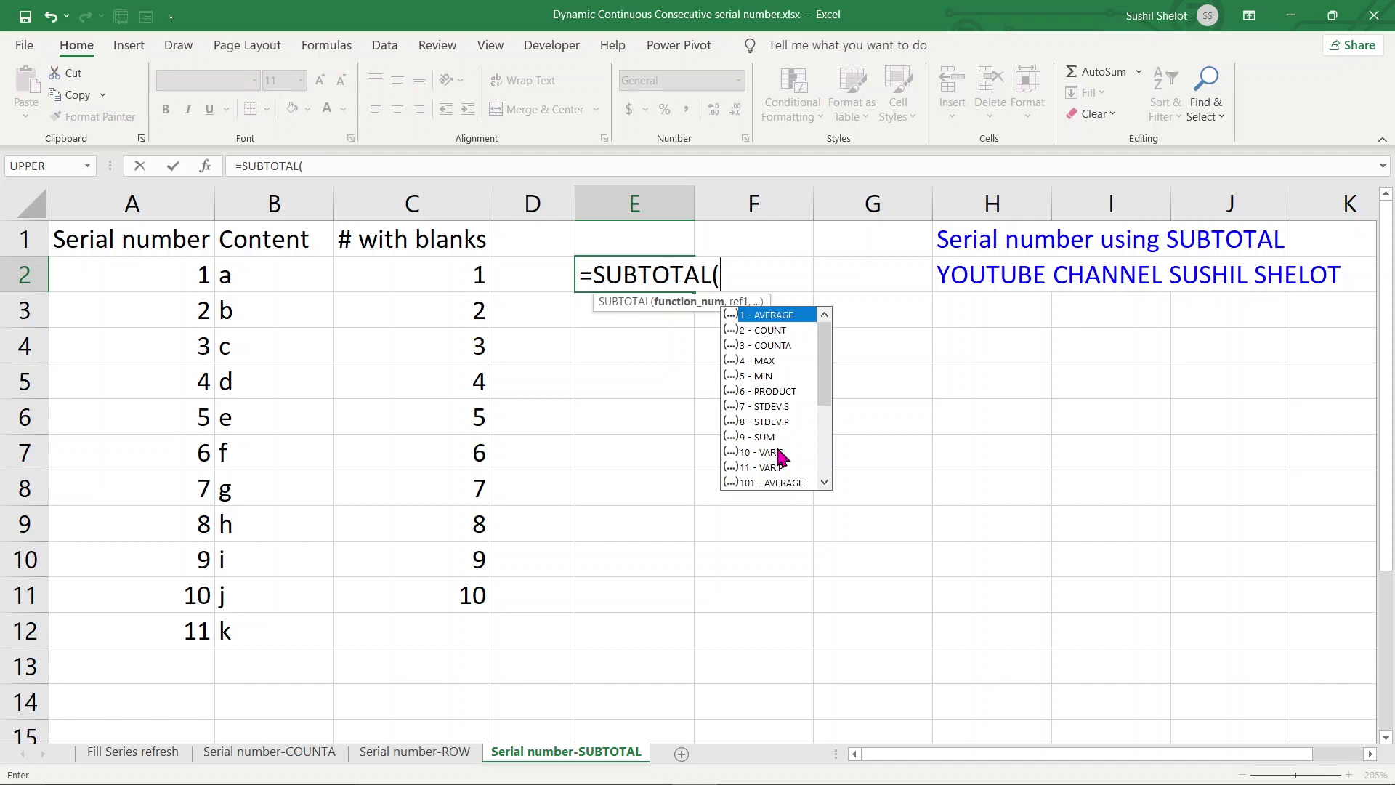
text(3,)
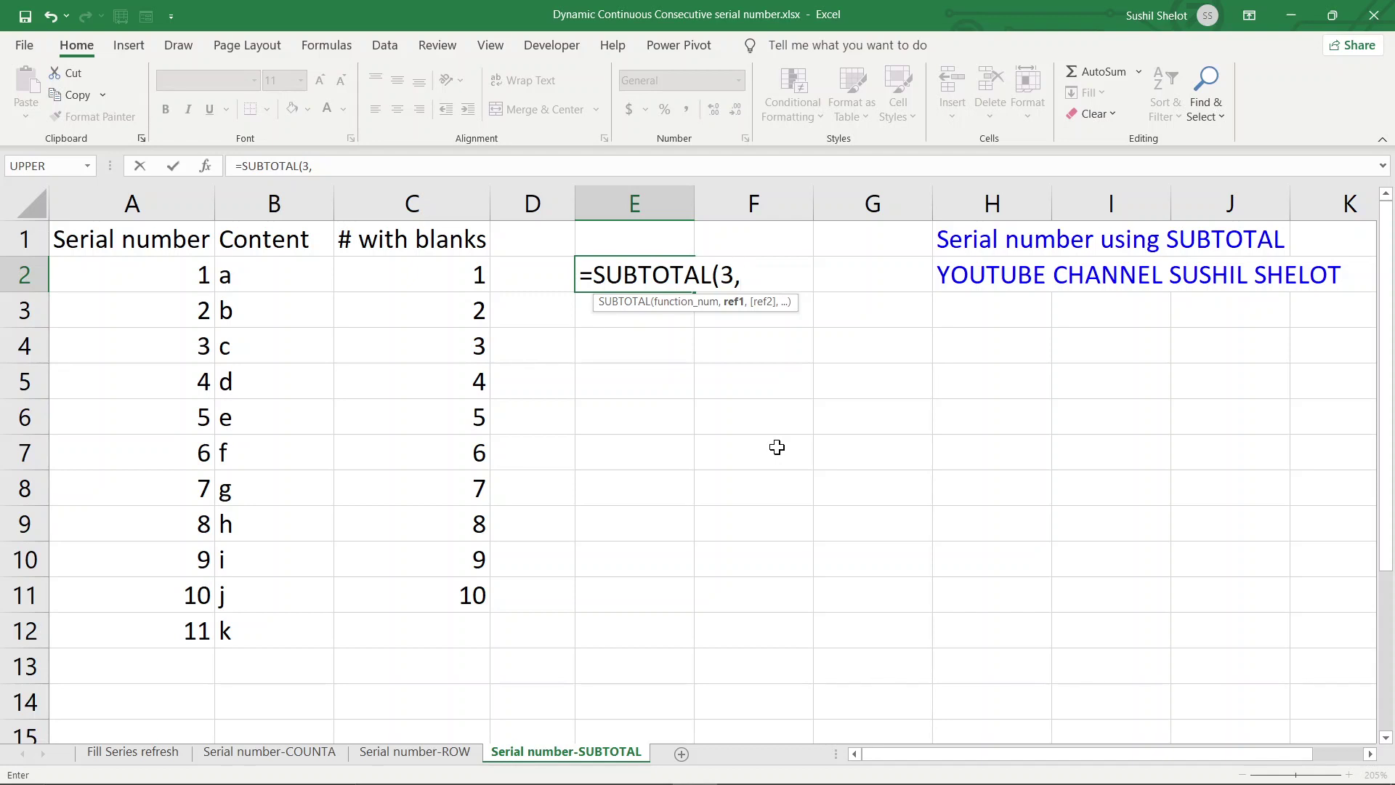
text(b2)
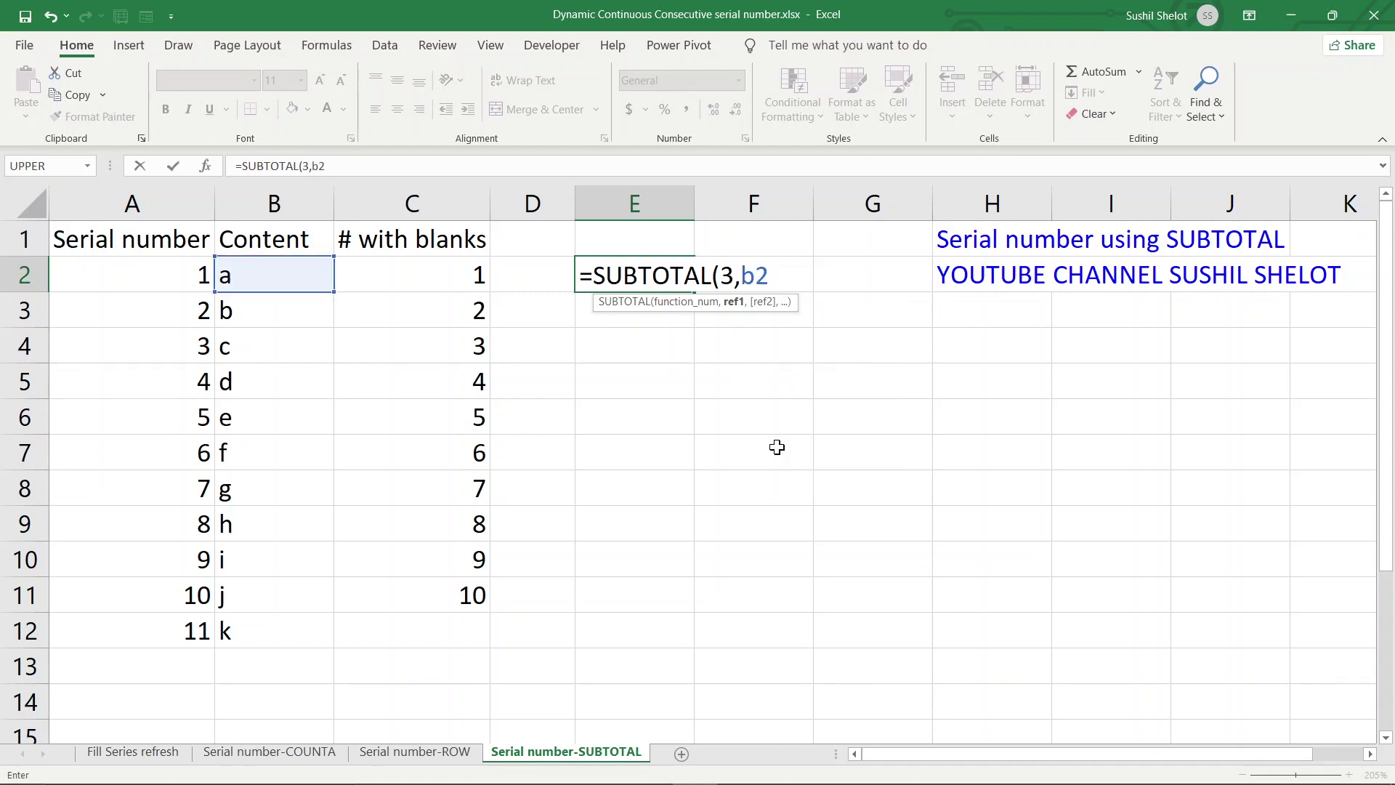
key(F4)
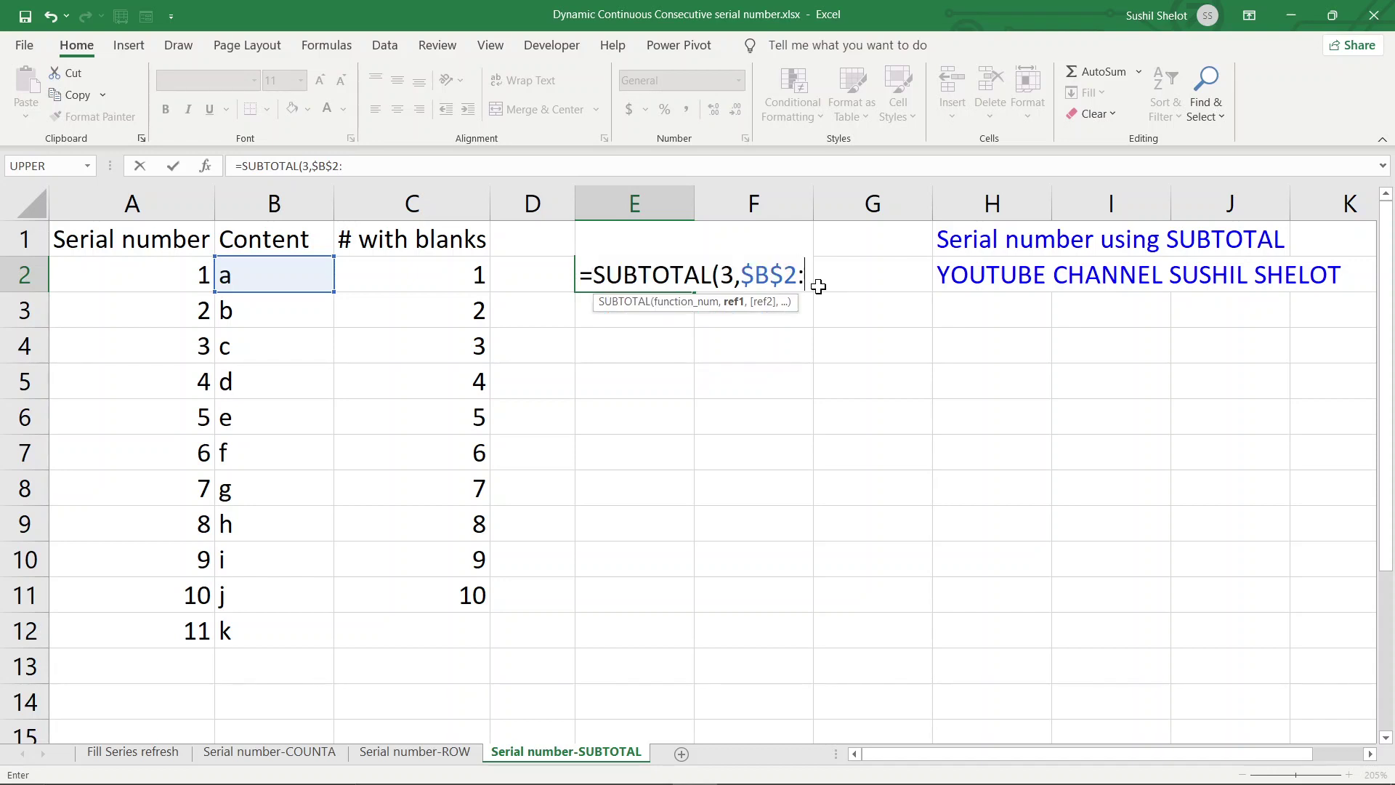
text(:b2))
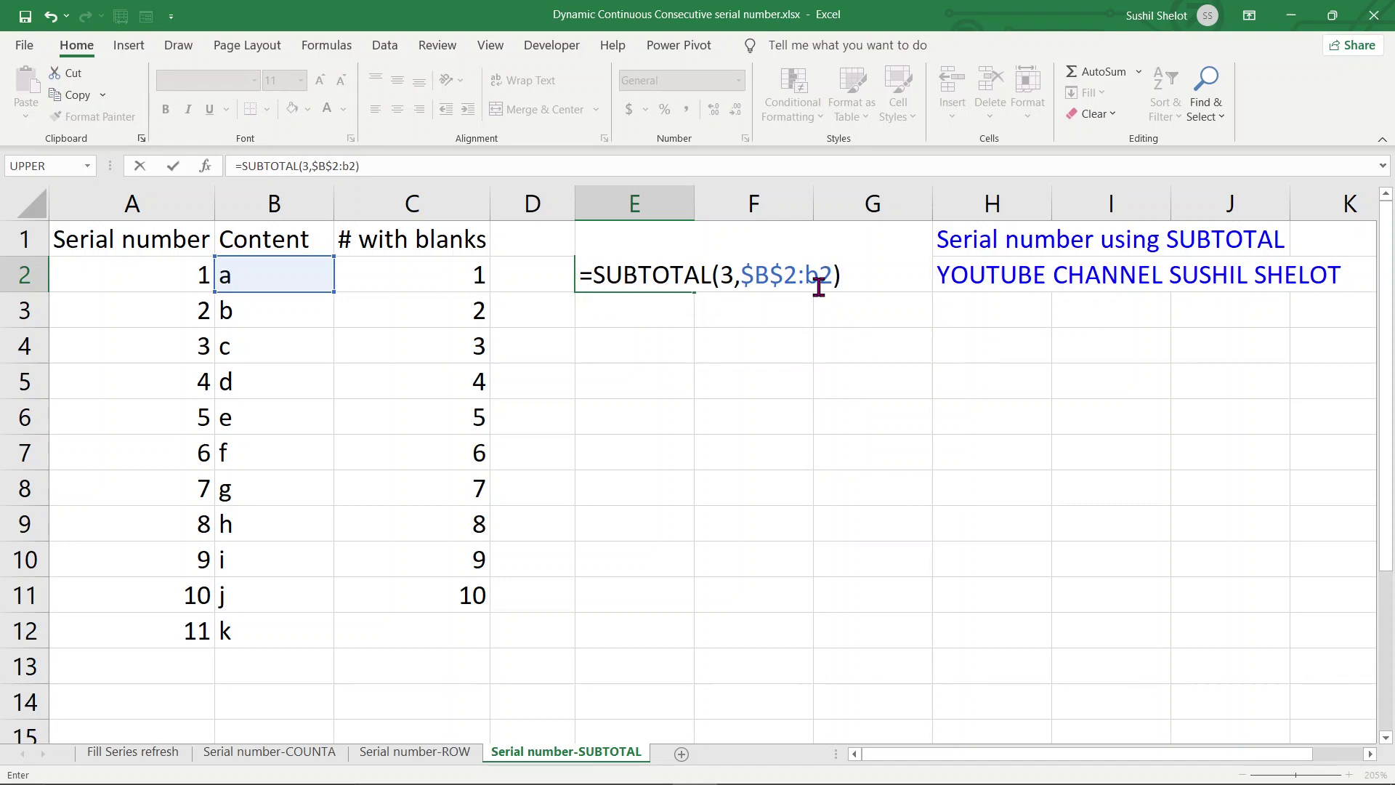
key(Return)
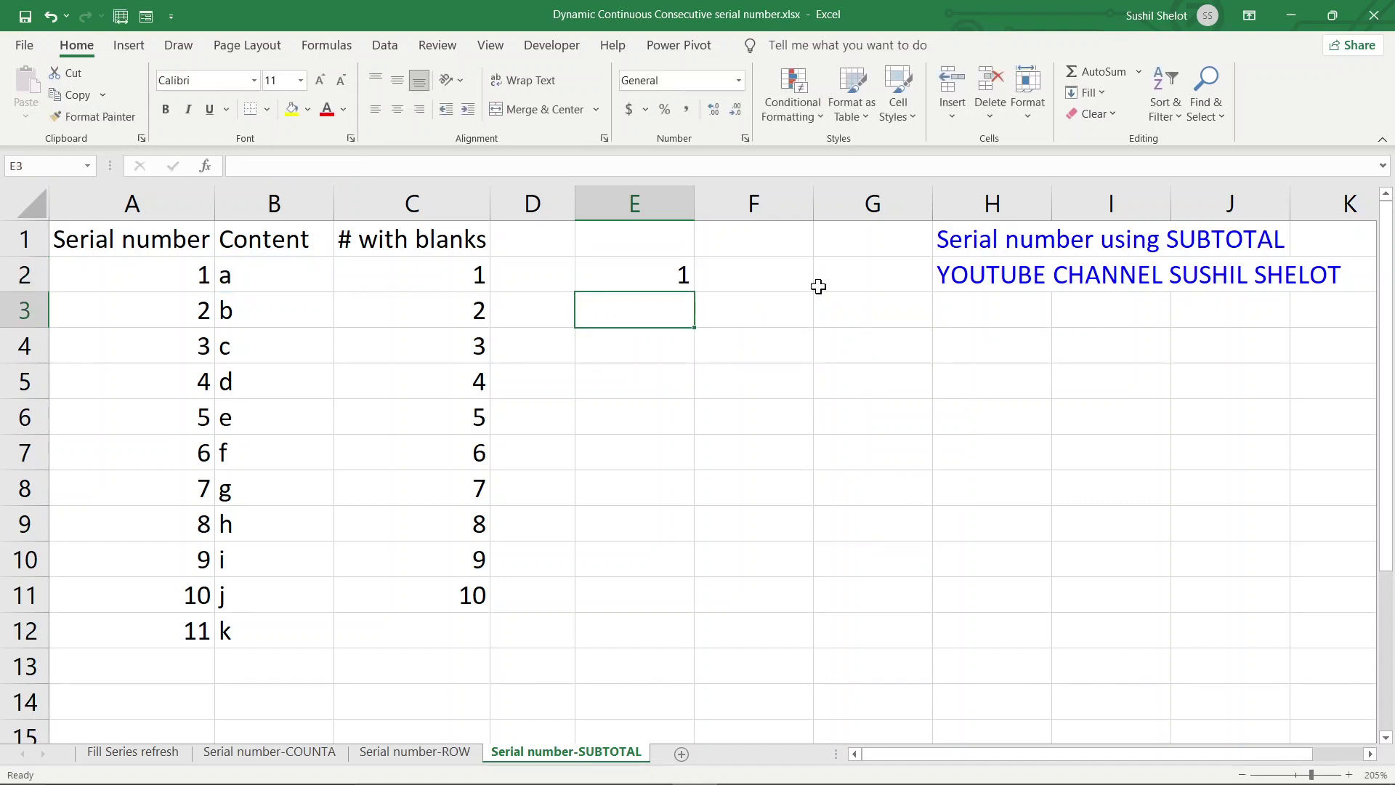
click(673, 273)
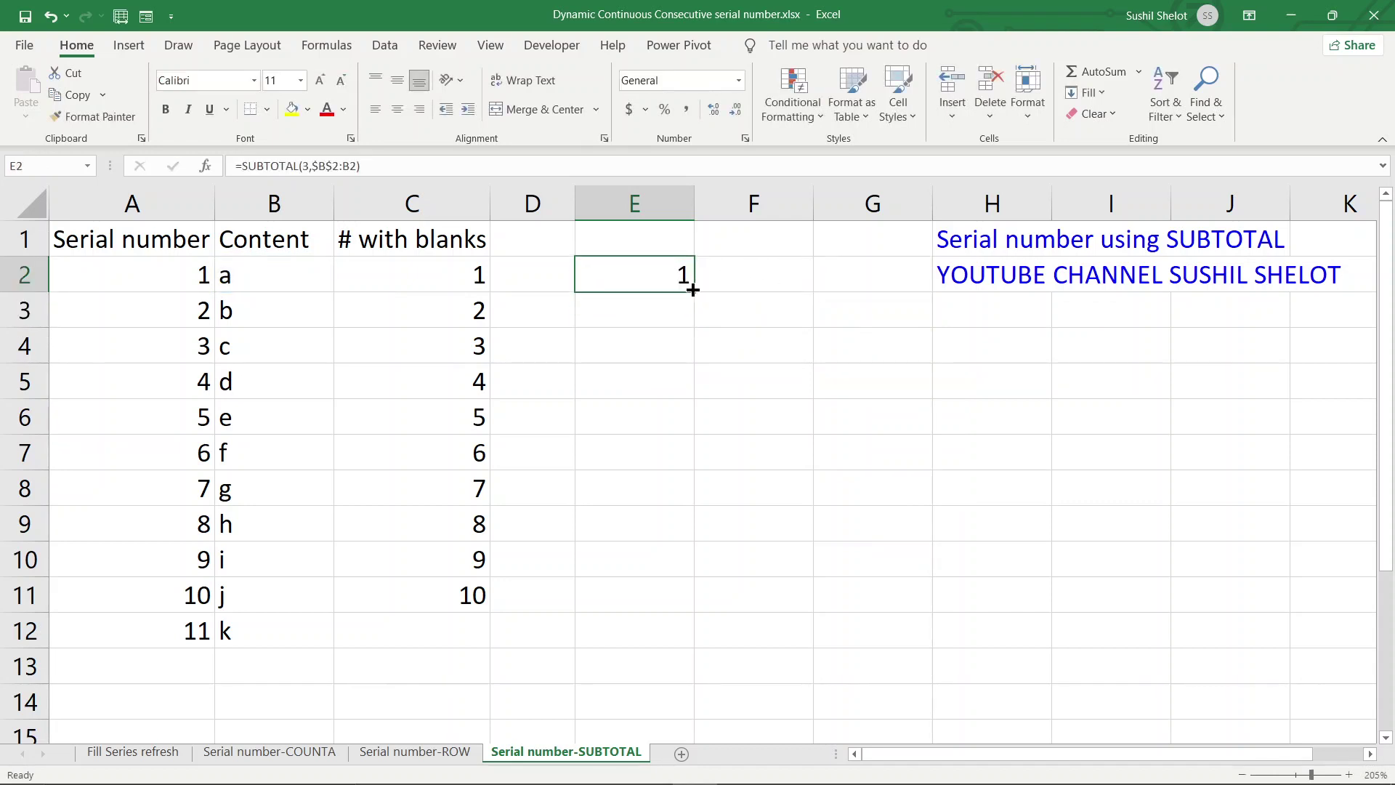
drag(693, 290, 707, 646)
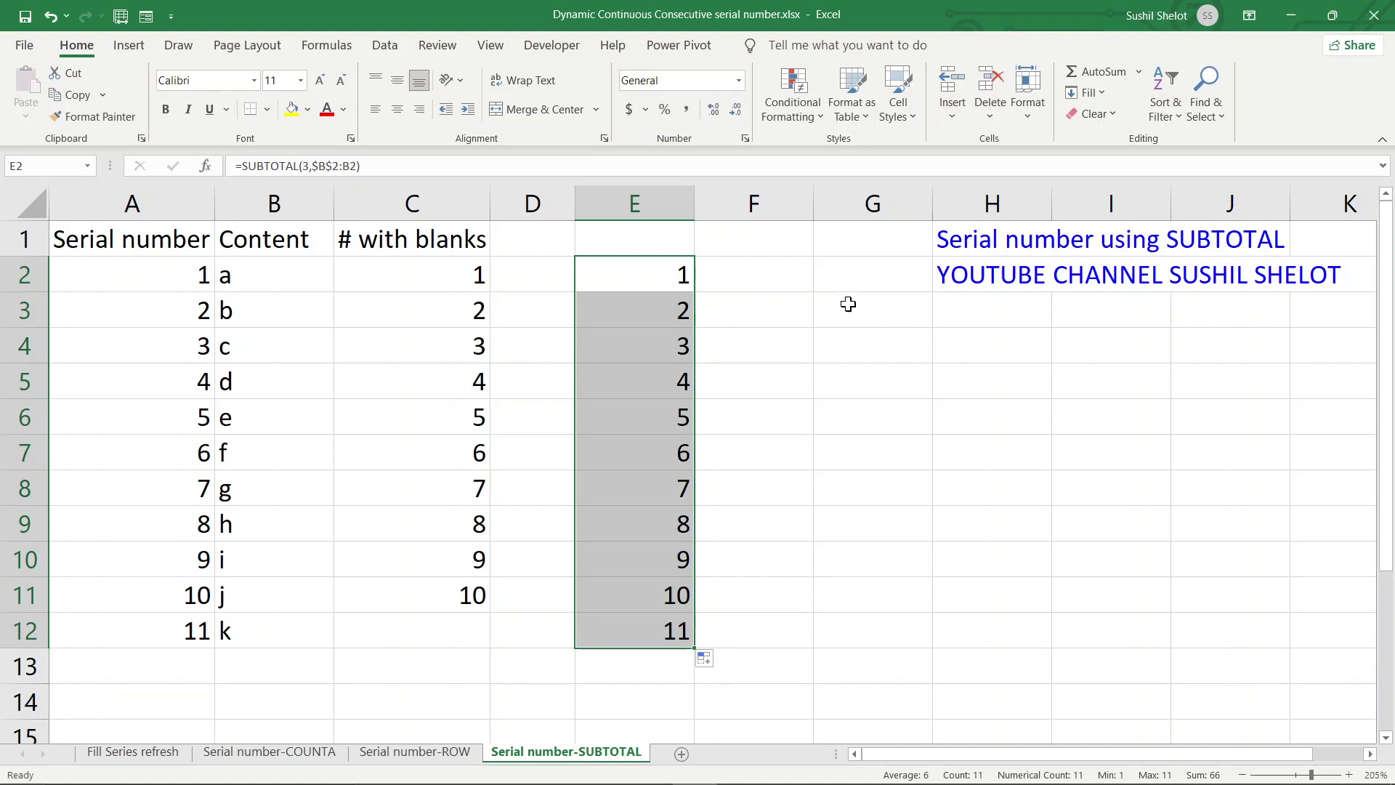
Fill cells F2 through F12 at once with the formula =IF(B2<>"",SUBTOTAL(3,$B$2:B2),"")
drag(788, 272, 759, 630)
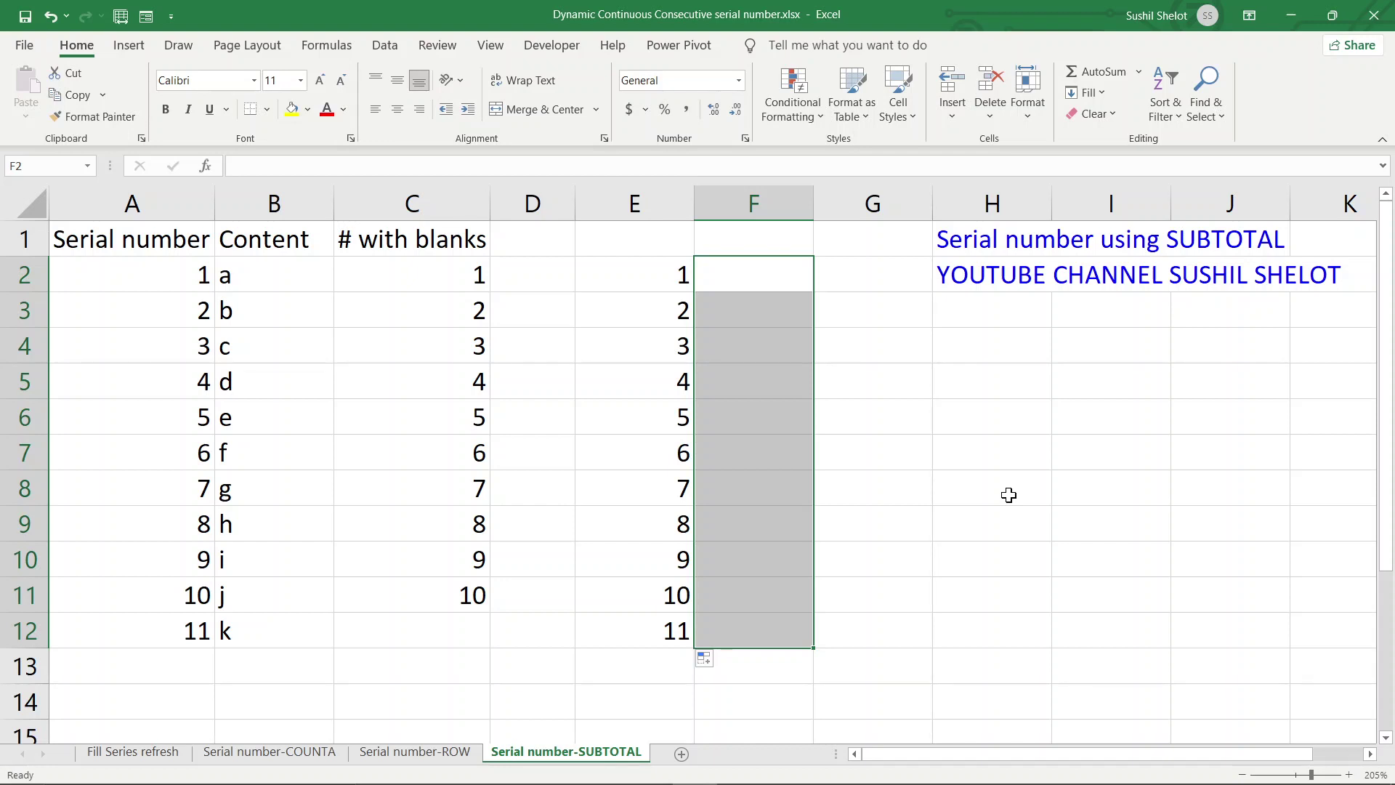
click(533, 169)
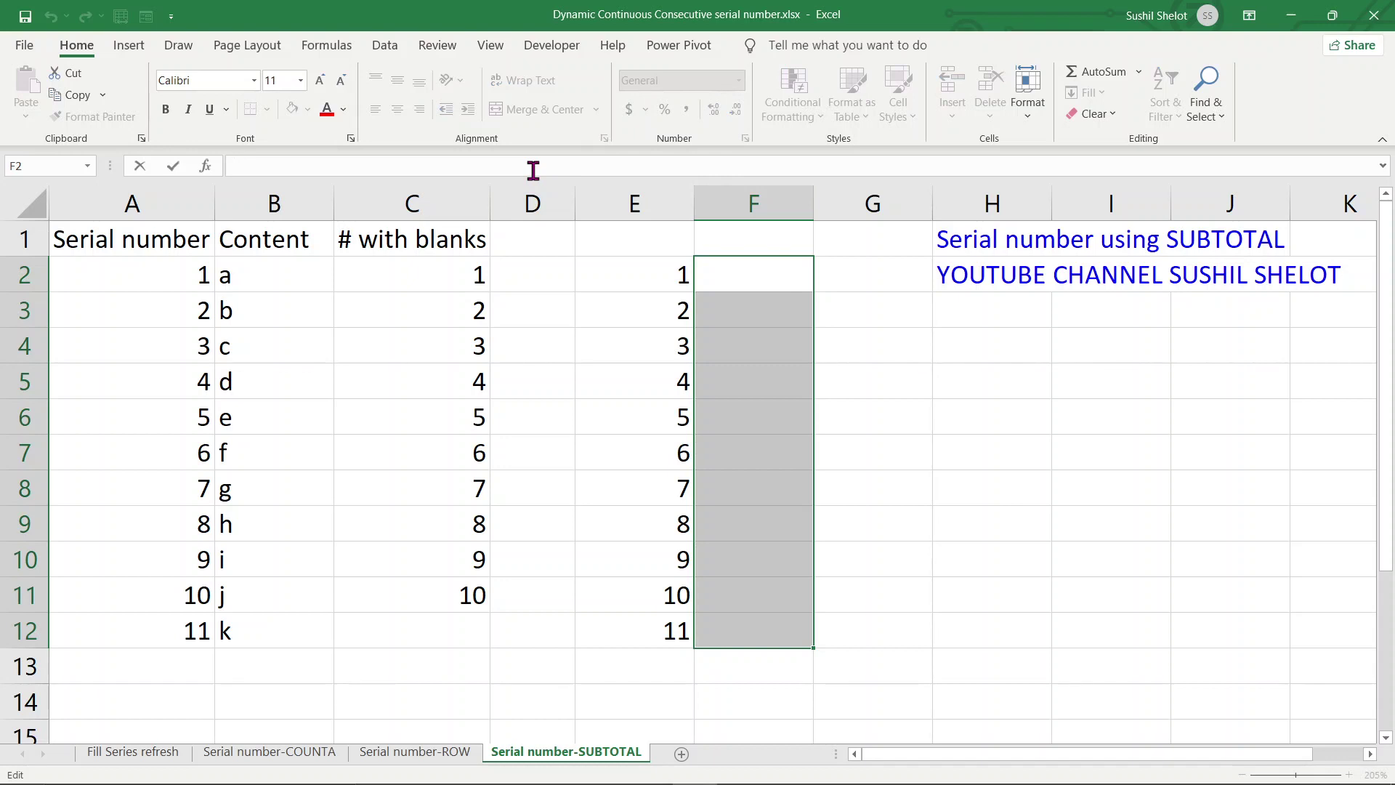
text(=if)
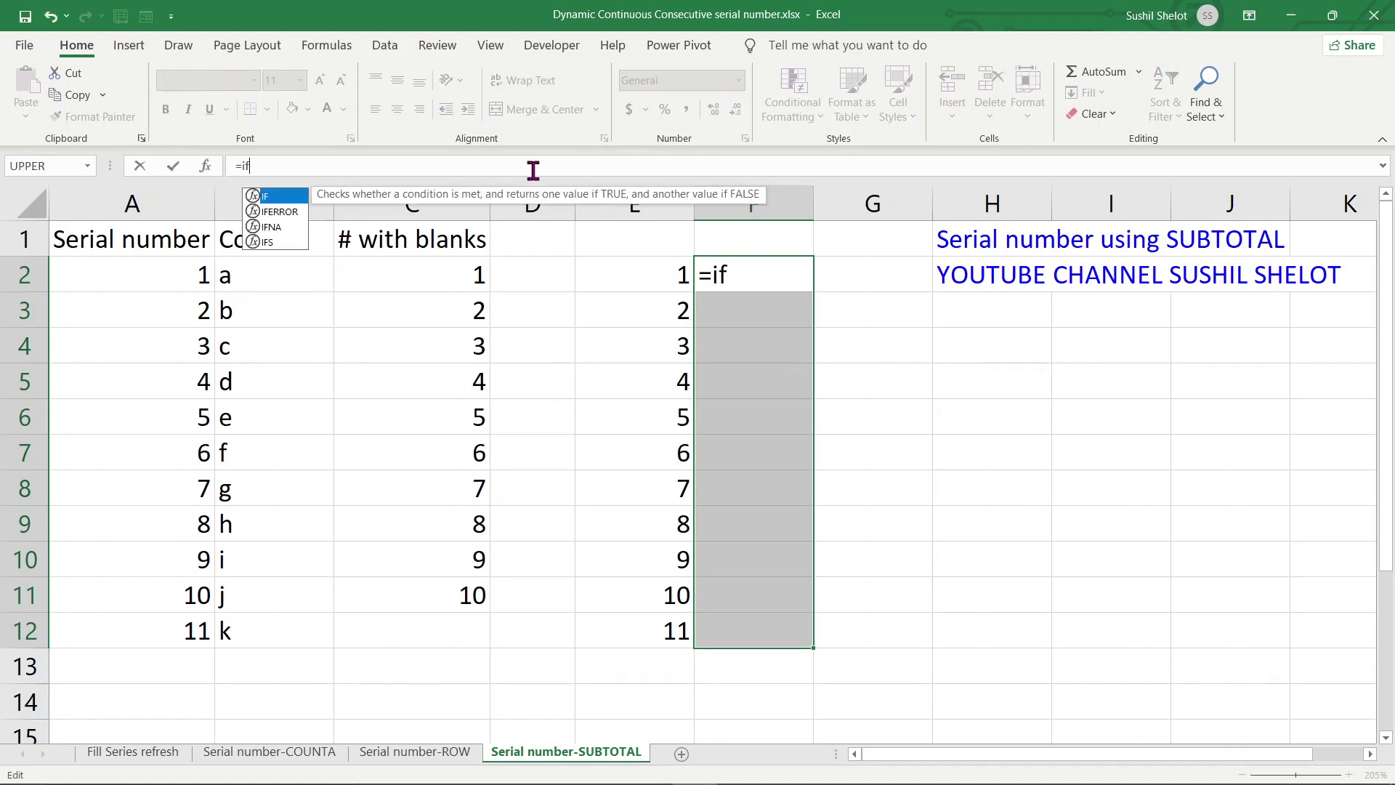
key(Tab)
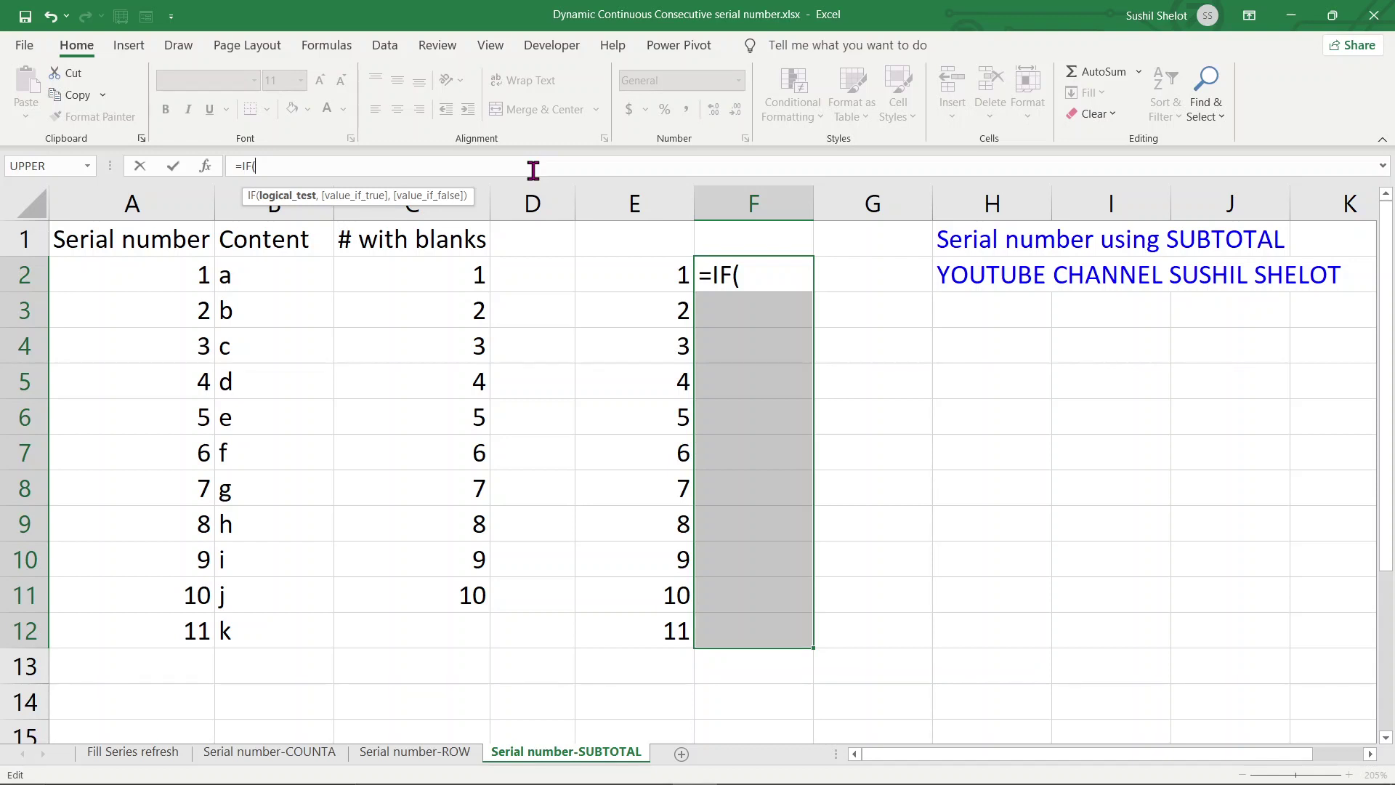
text(b2<>)
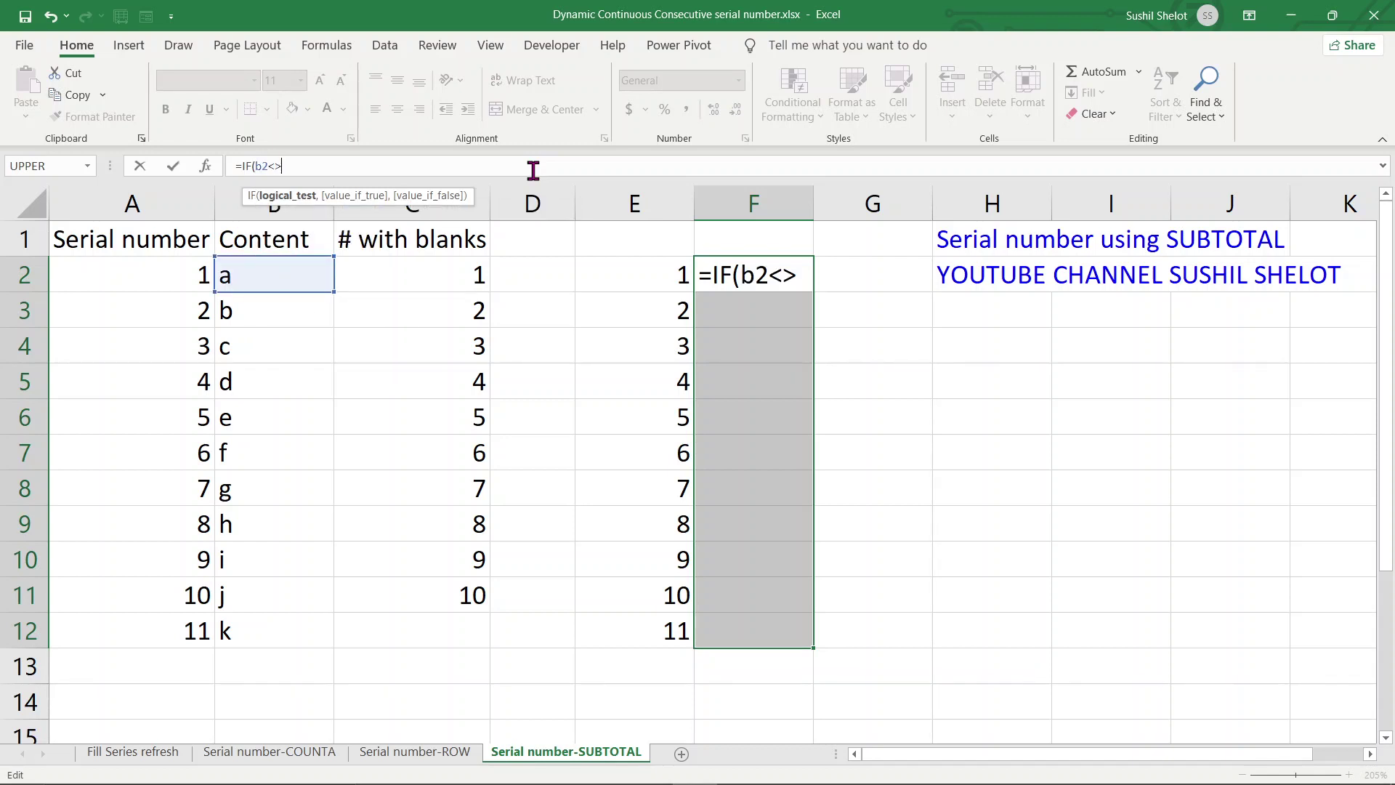
text("")
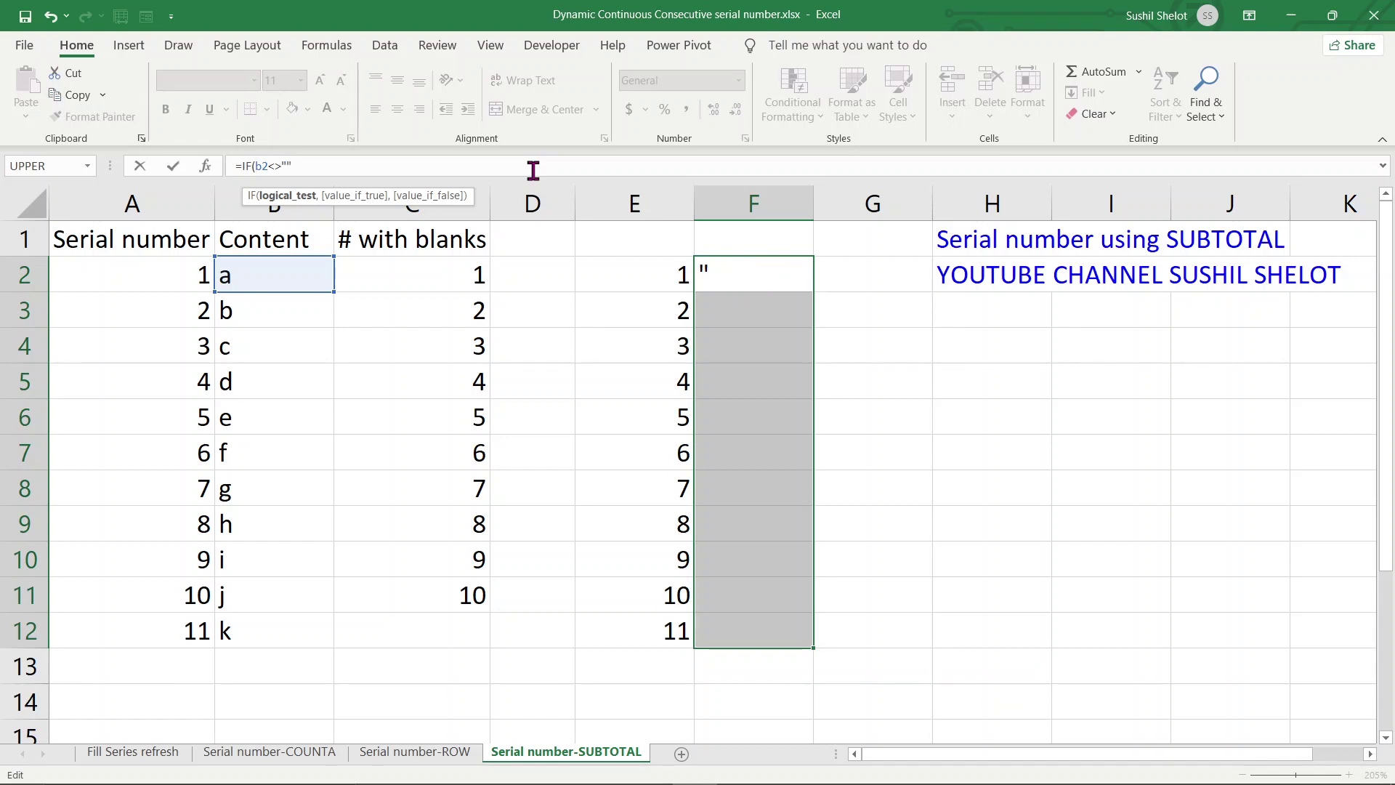
text(,)
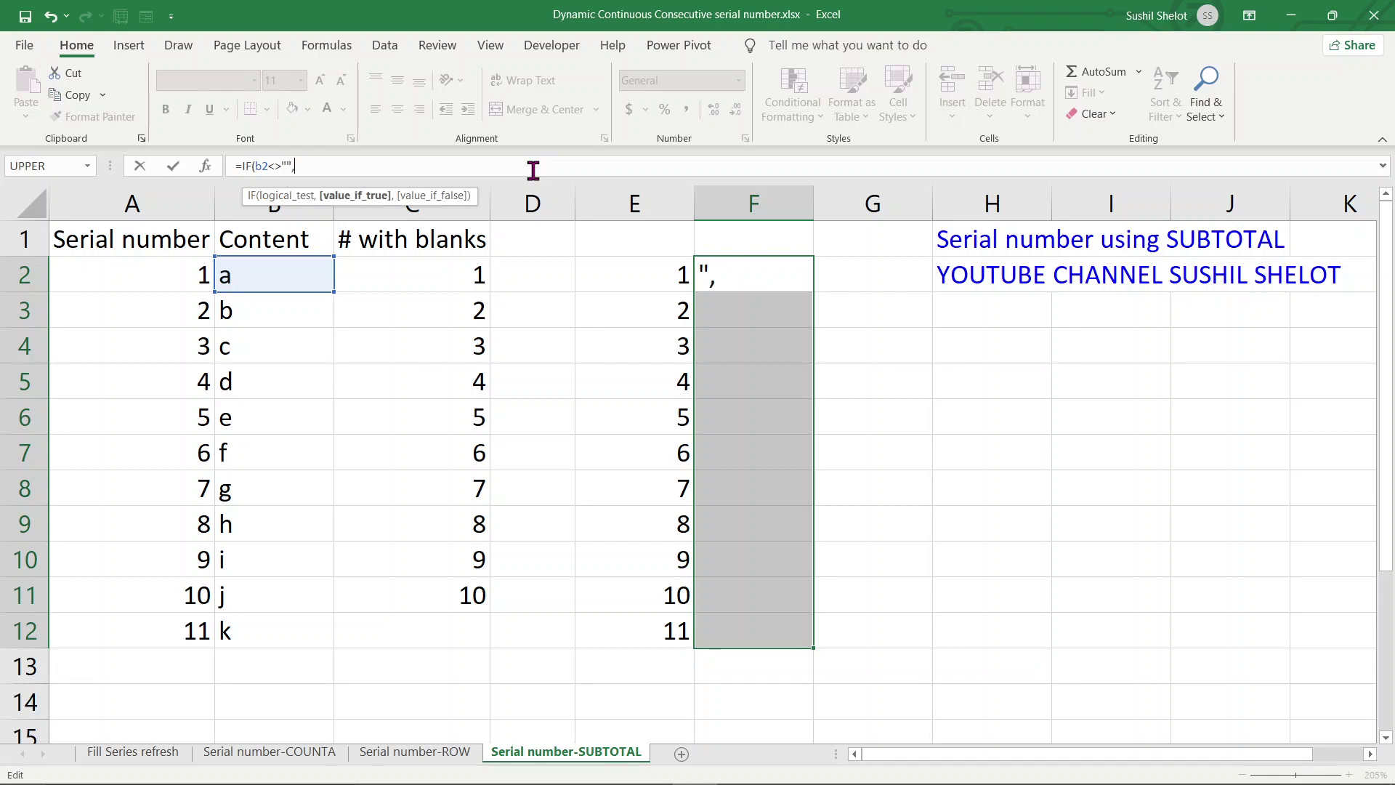
text(subt)
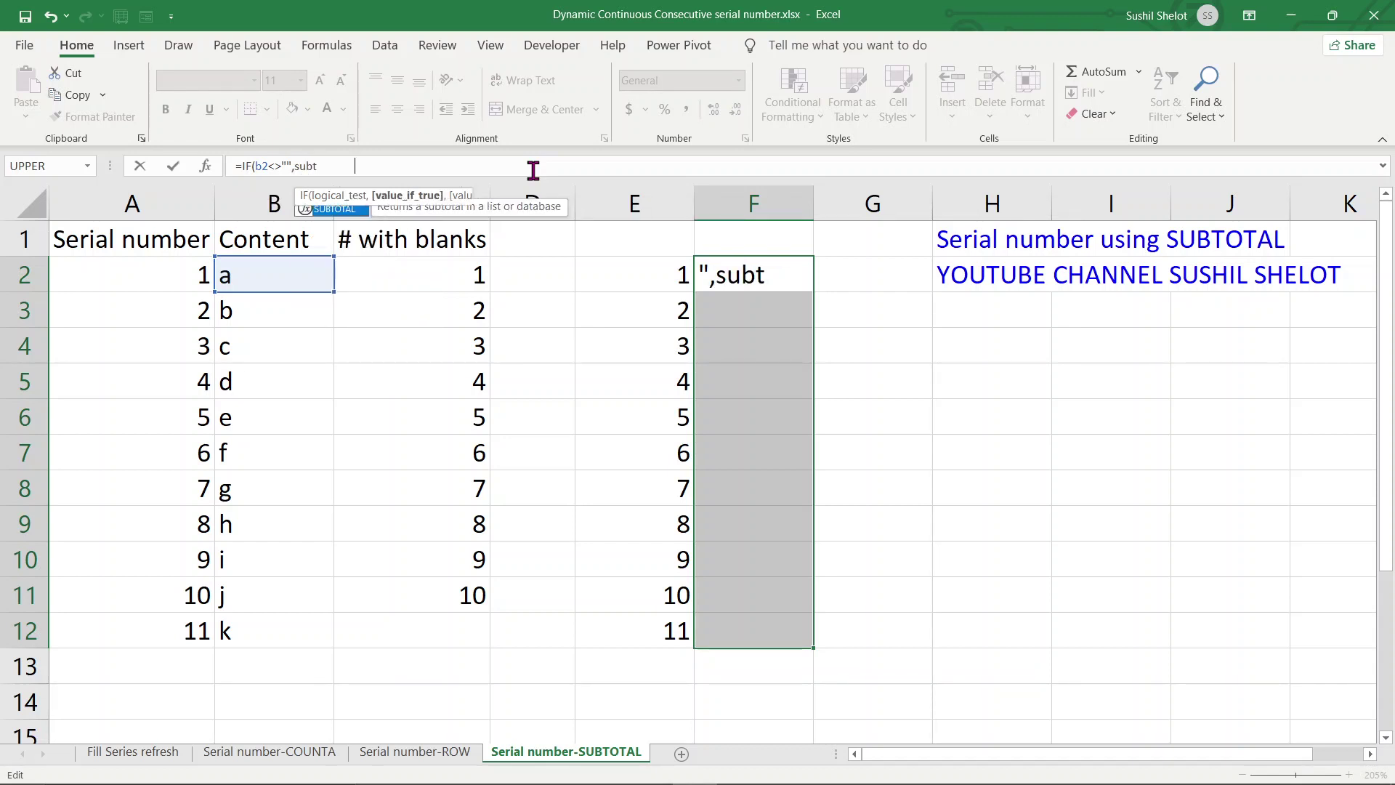
key(Tab)
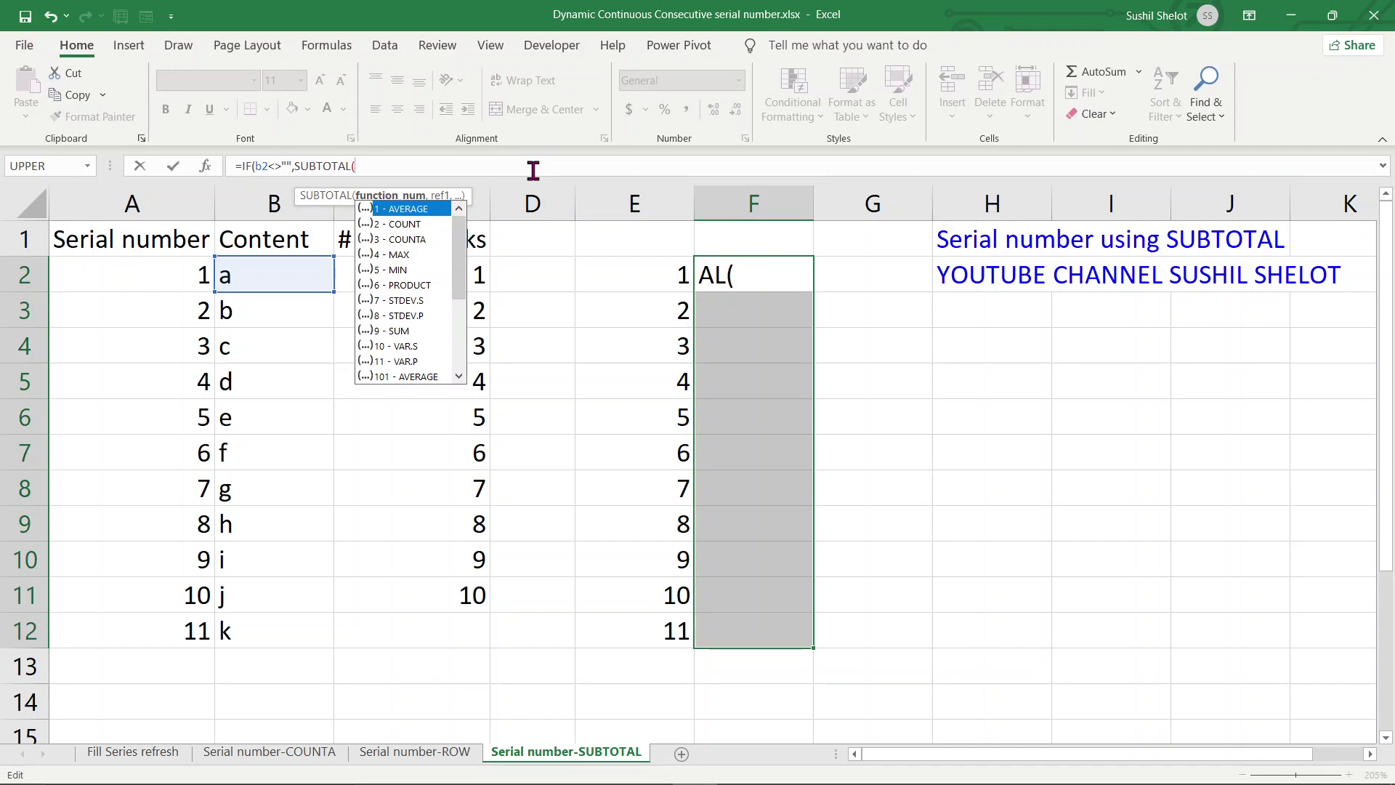
text(3,)
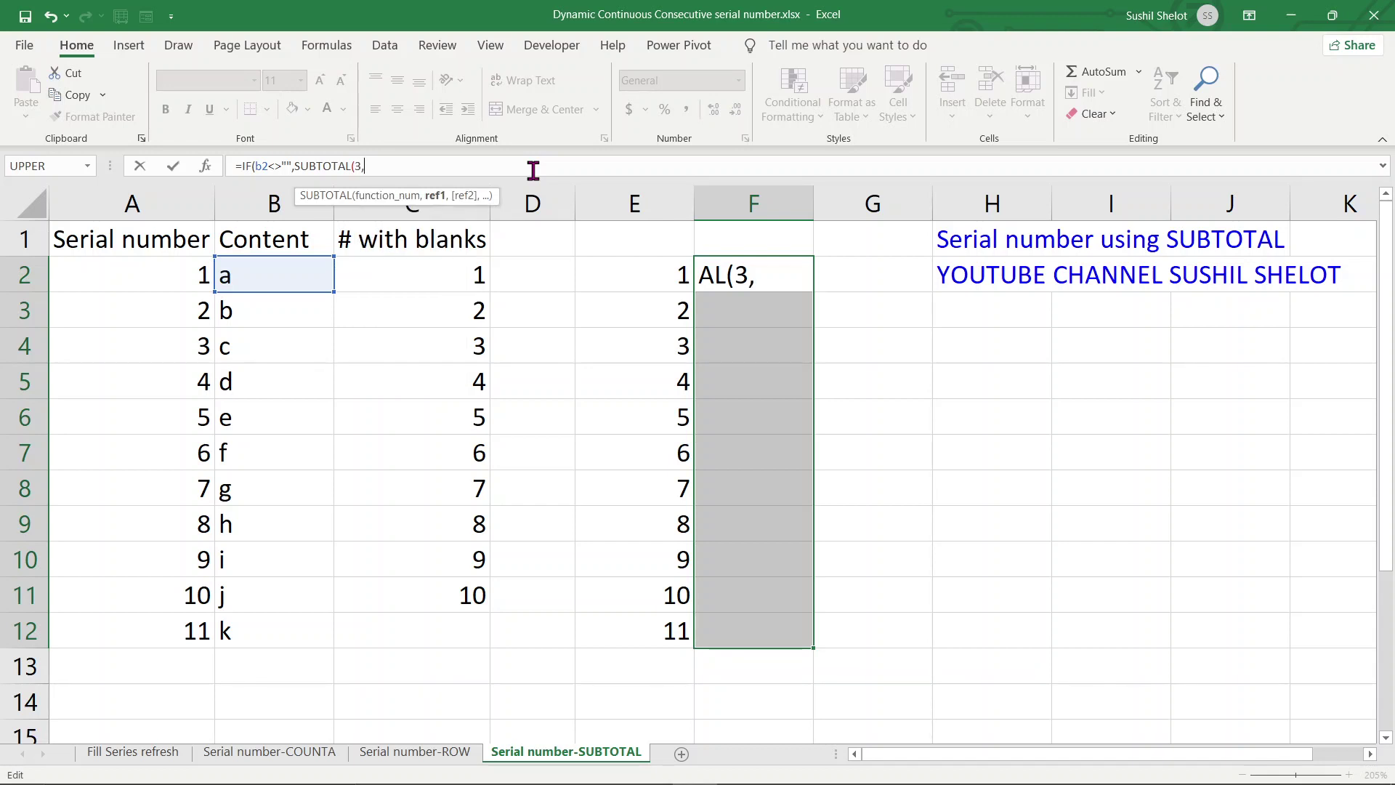
text(b)
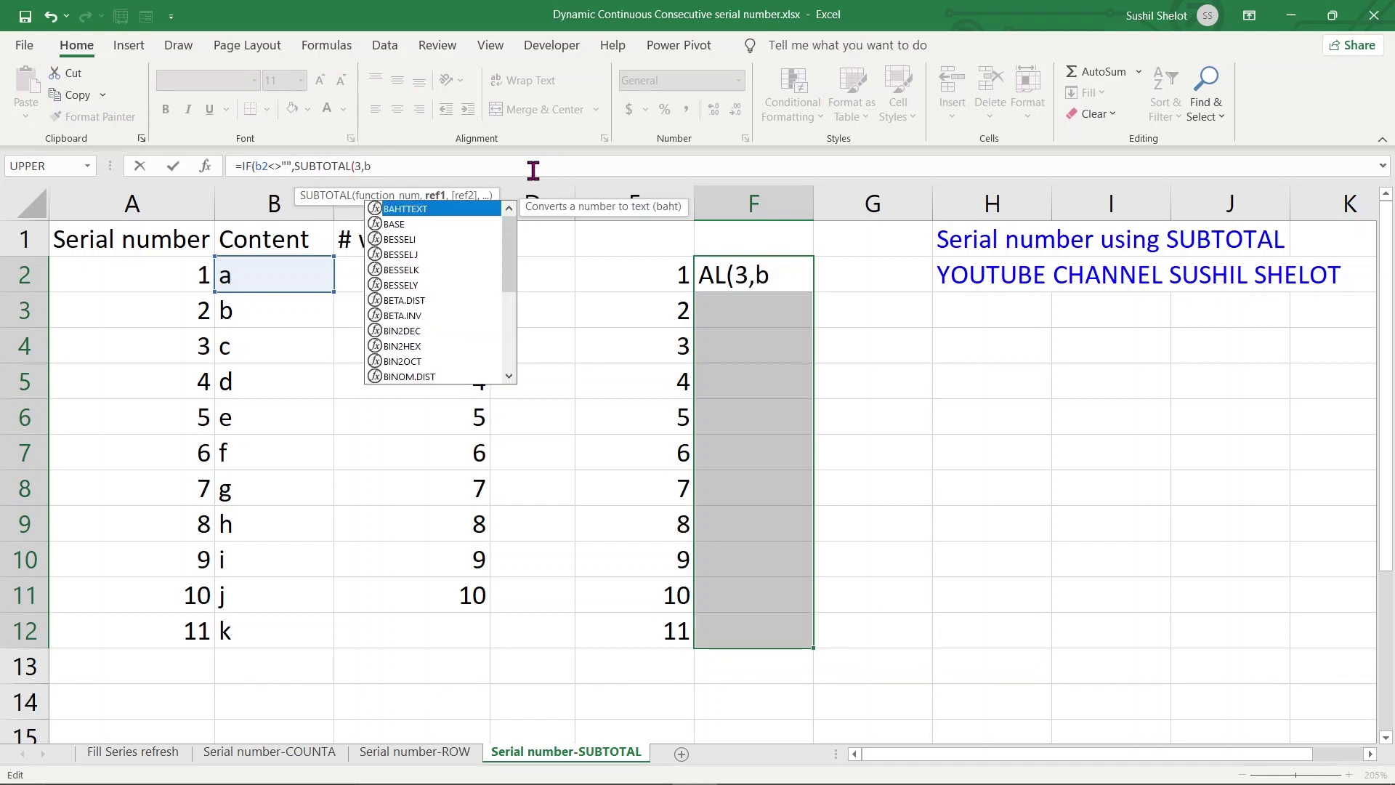
text(2)
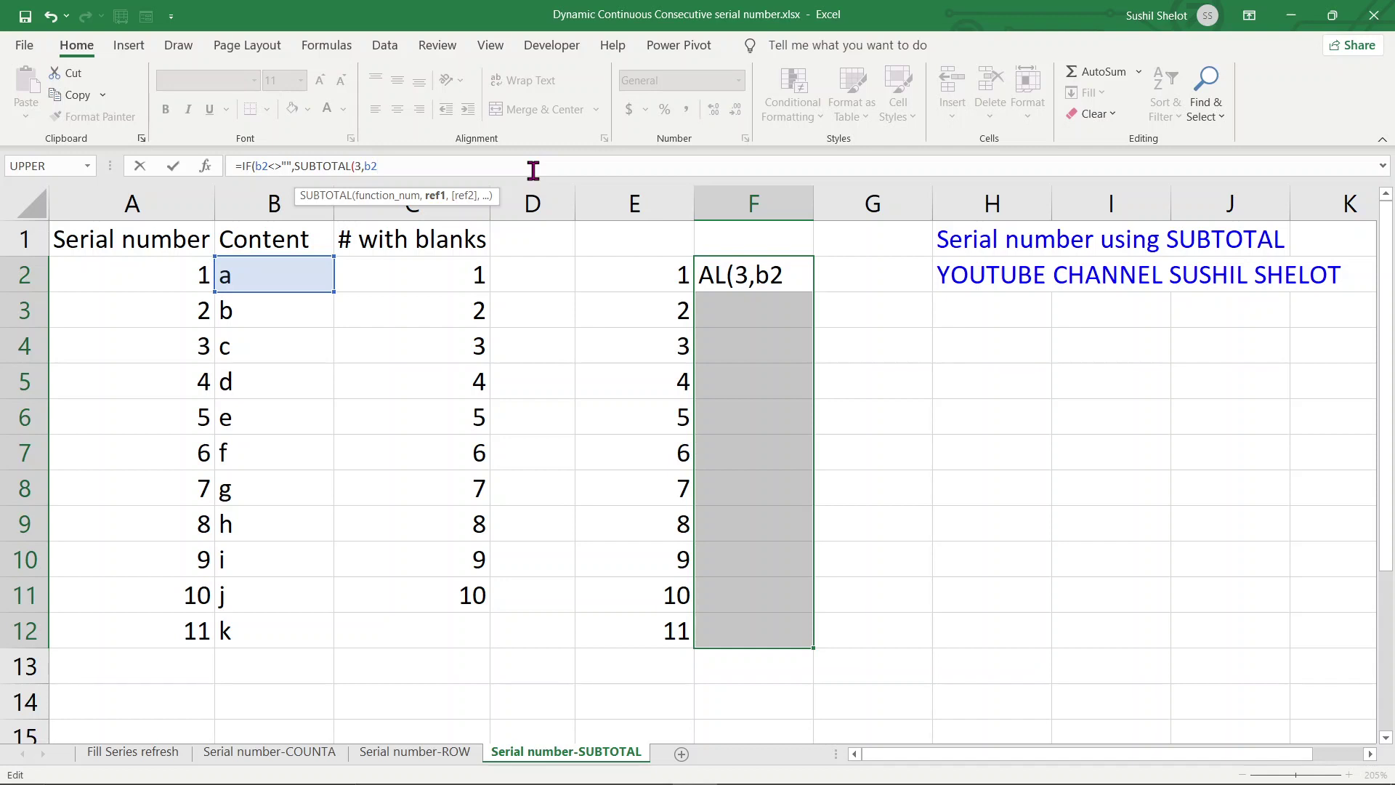
key(F4)
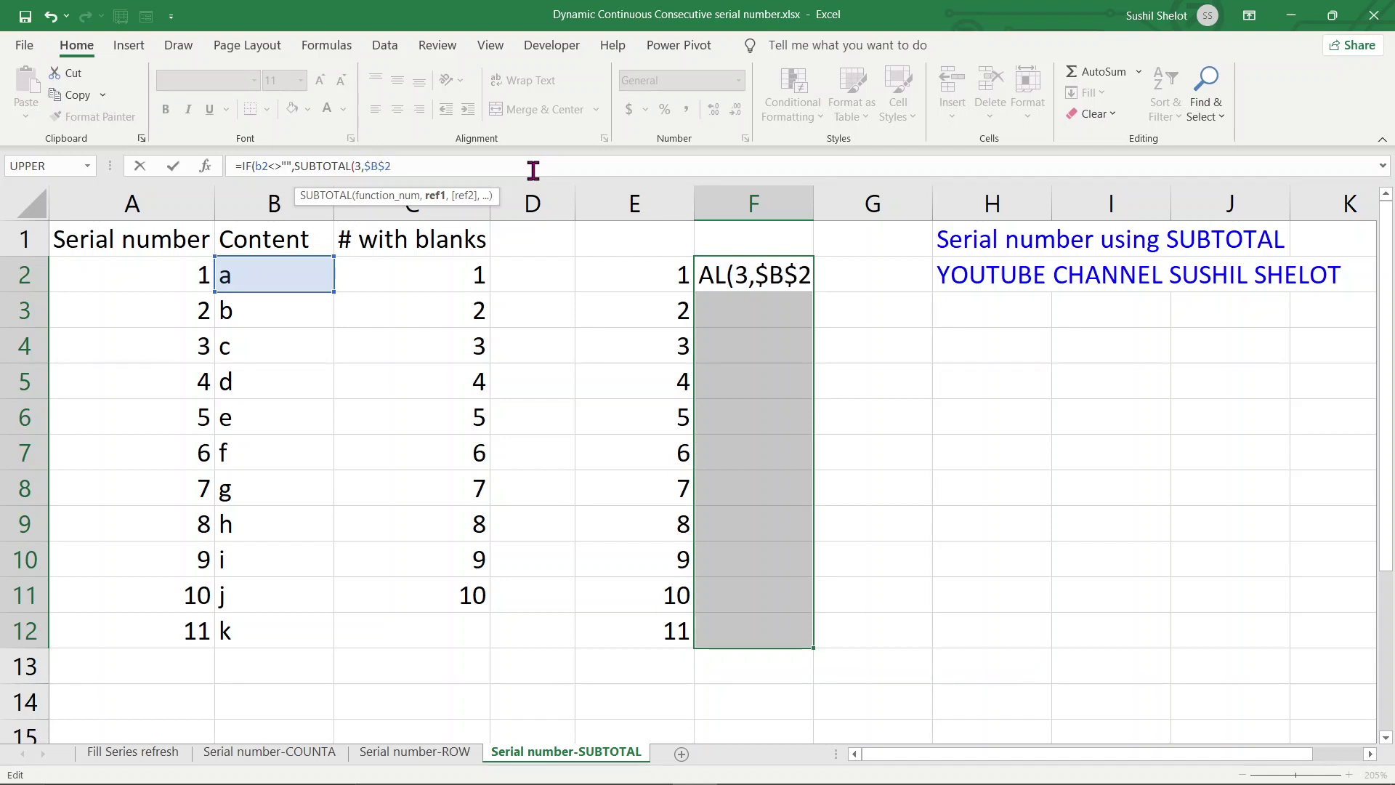
text(:b2)
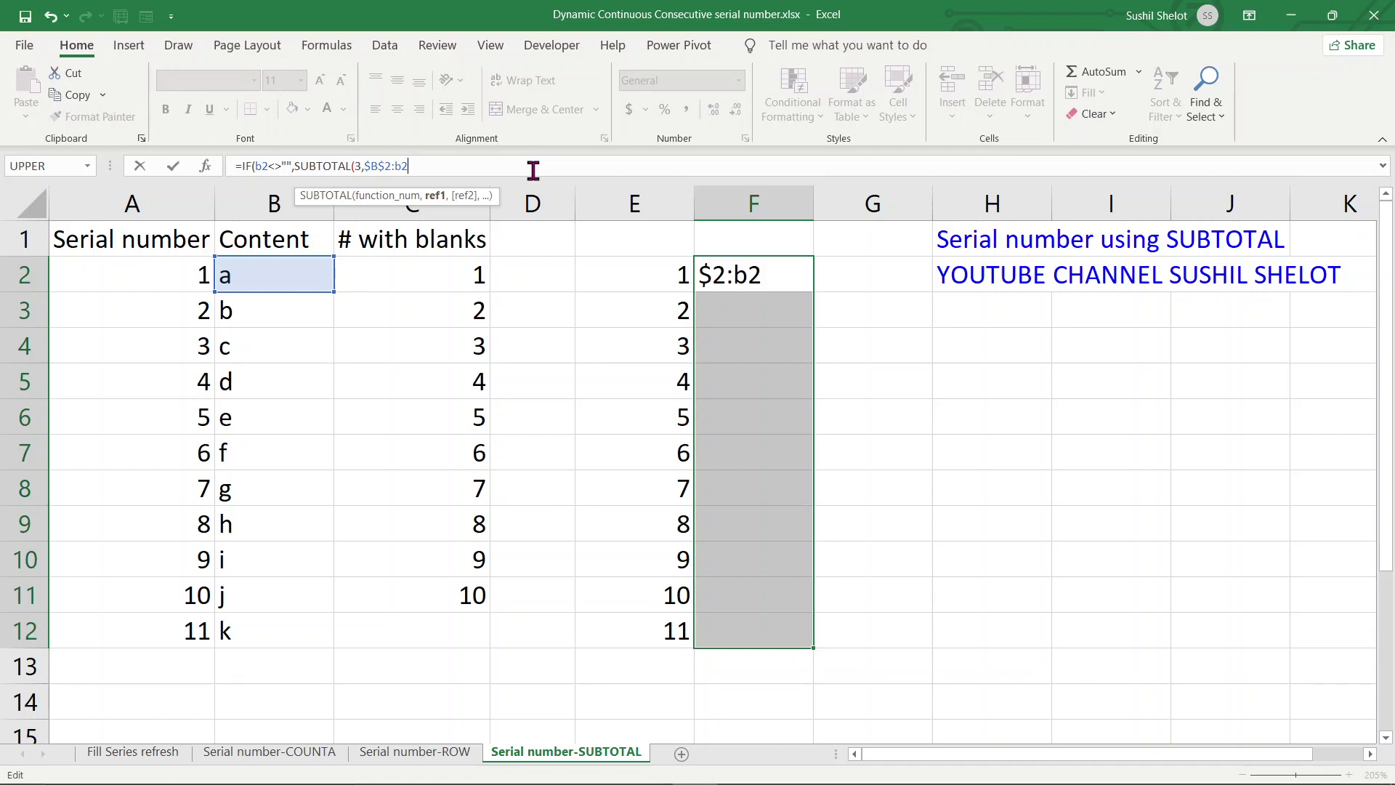
text())
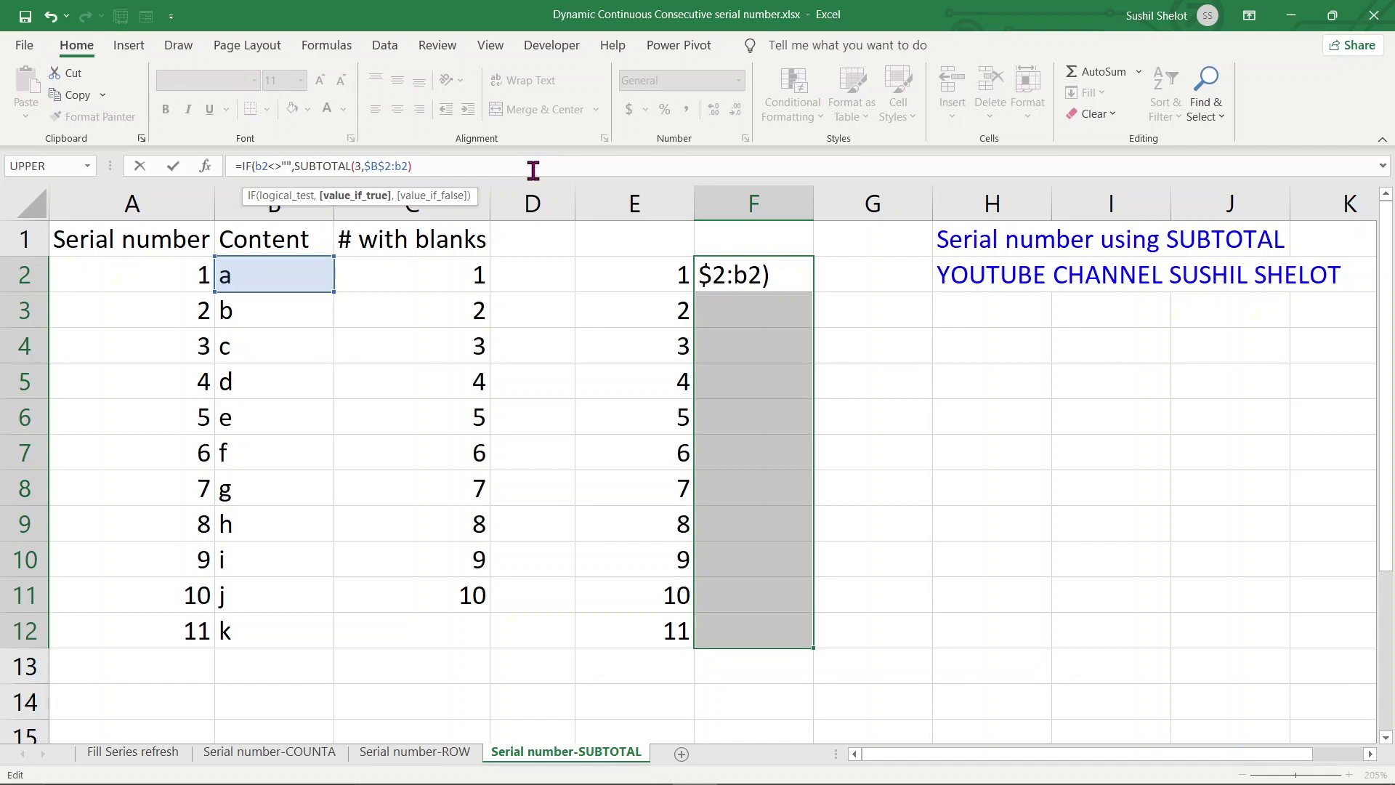
text(,)
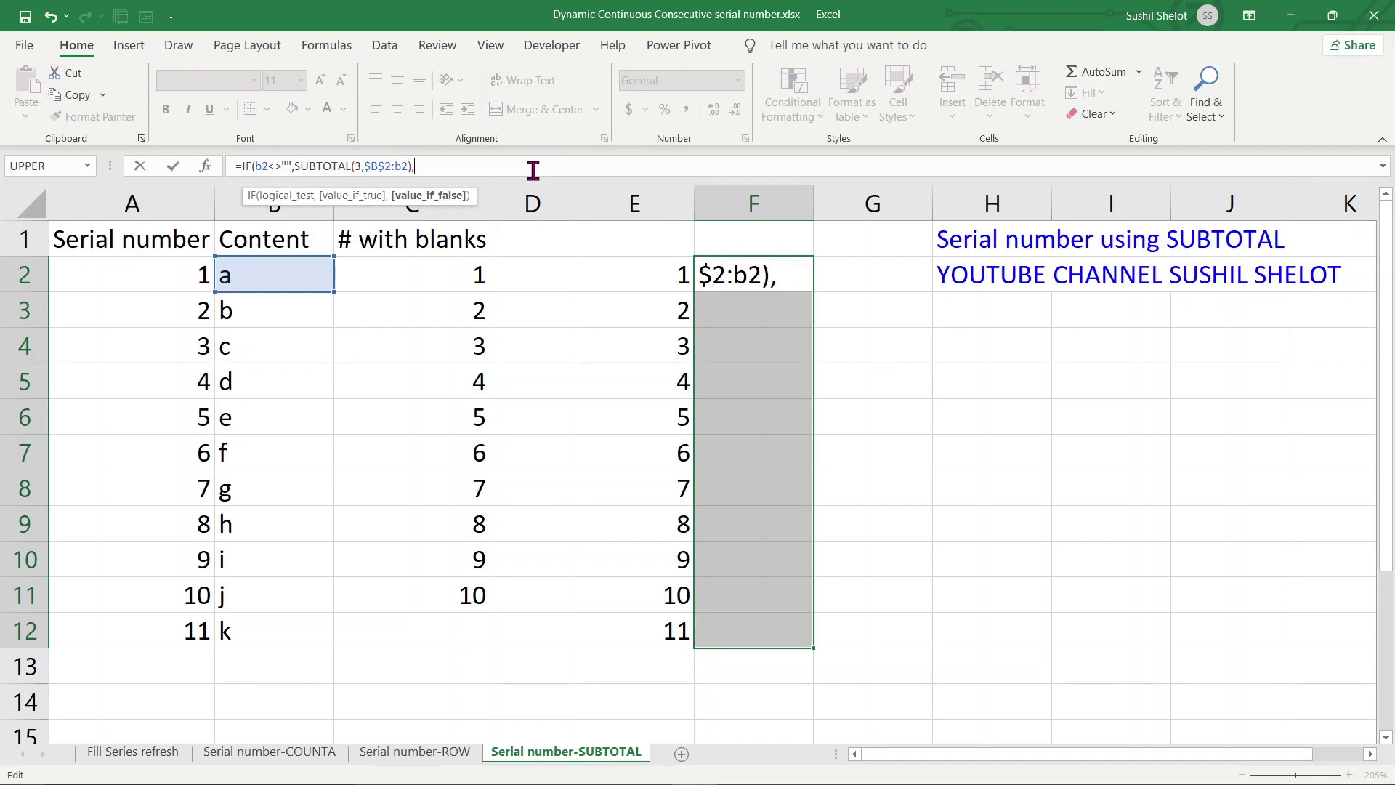
text(""))
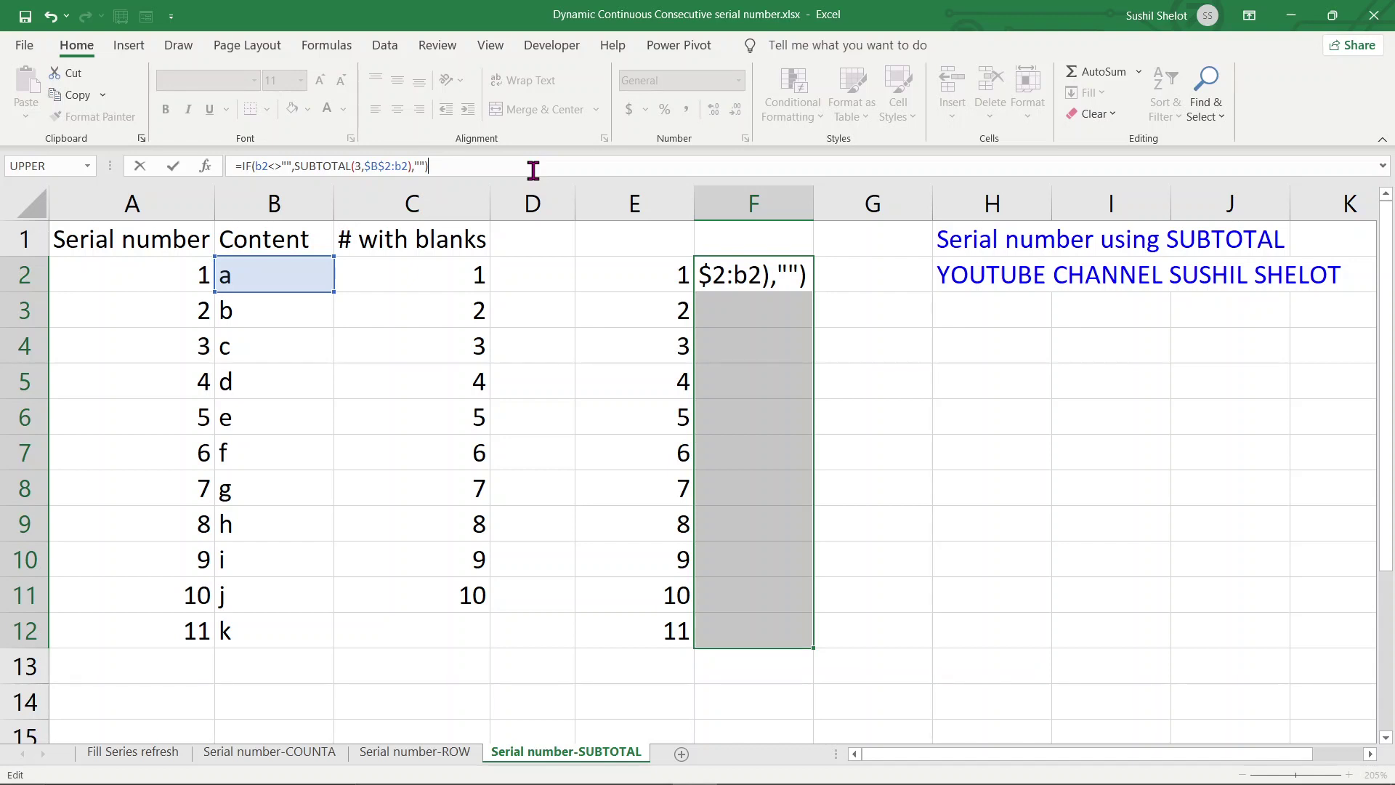
key(ctrl+Return)
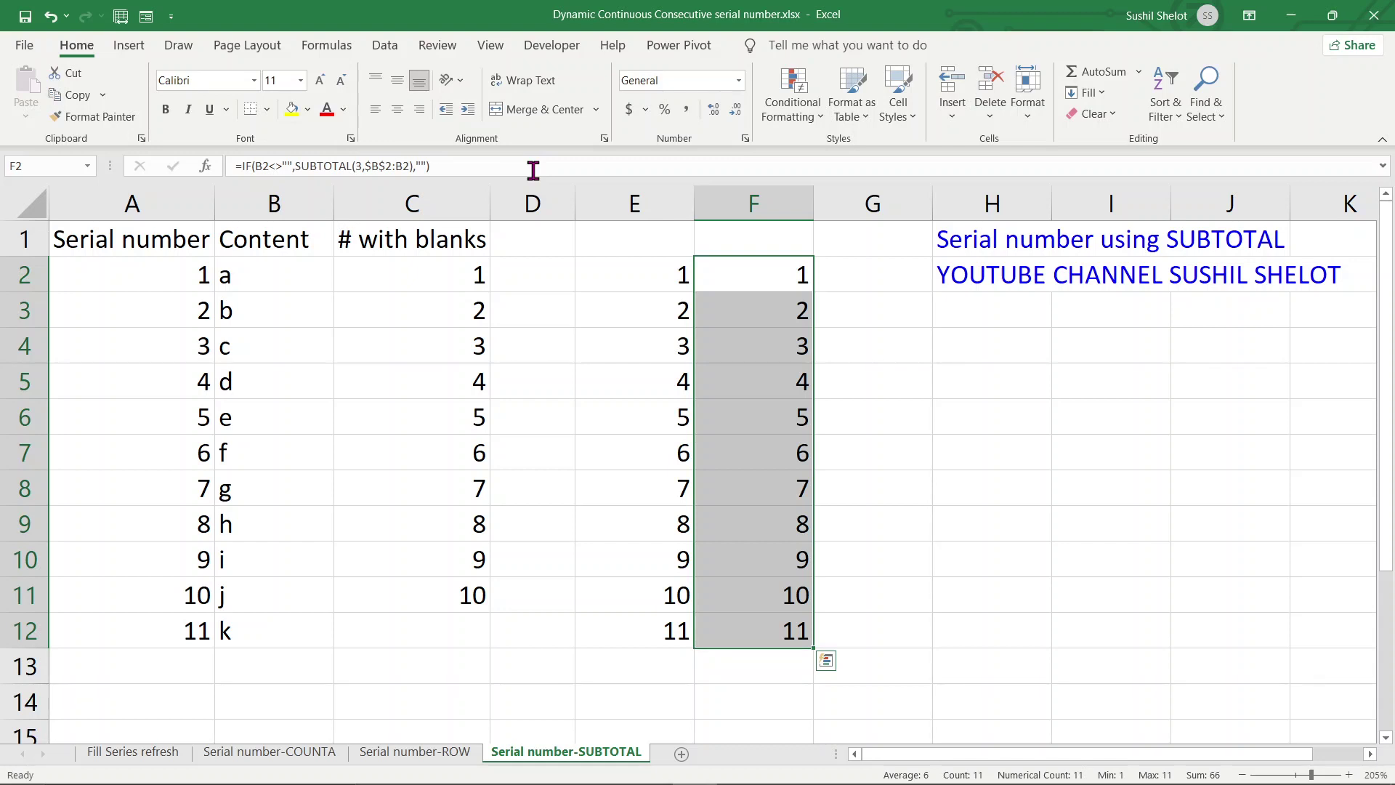
Clear the letters c and f from the Content column in cells B4 and B7
click(235, 352)
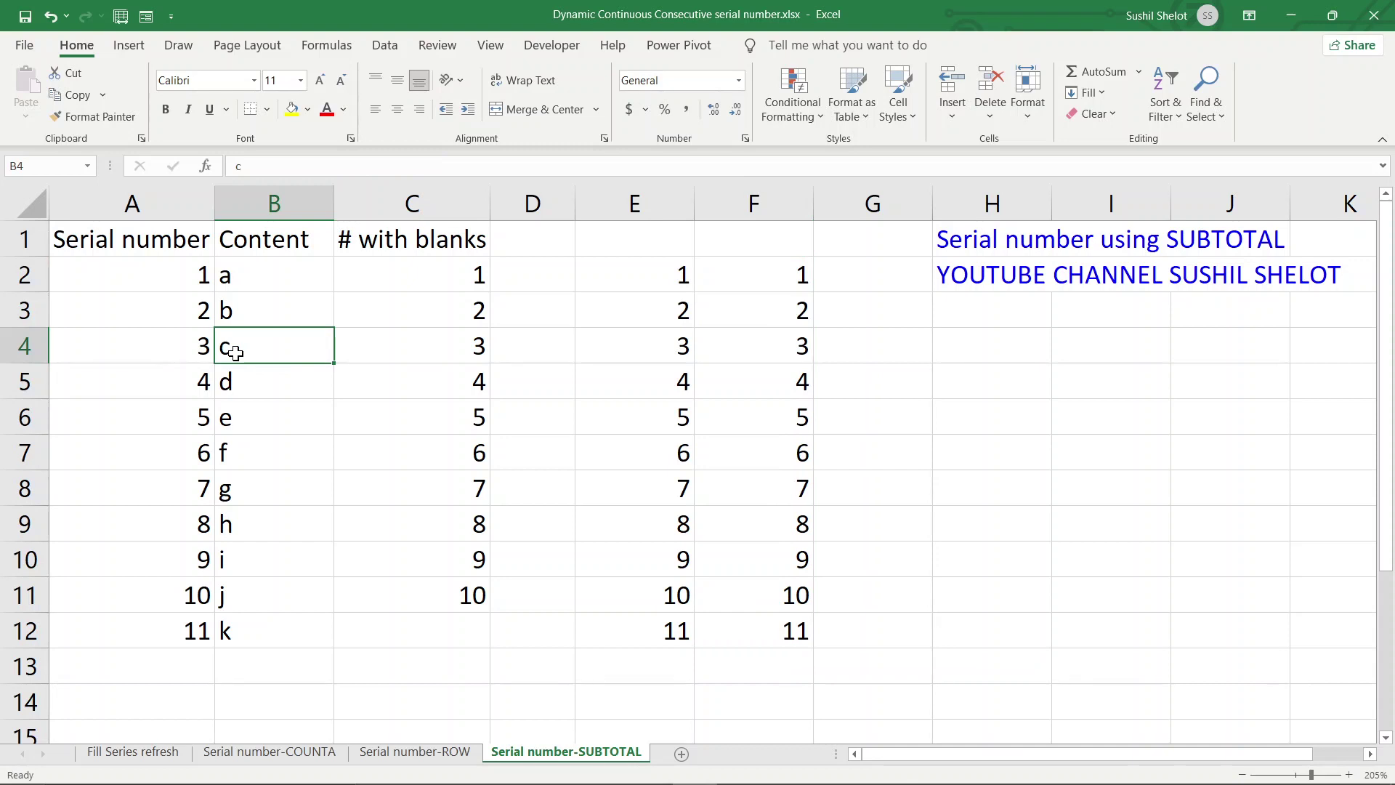
key(Delete)
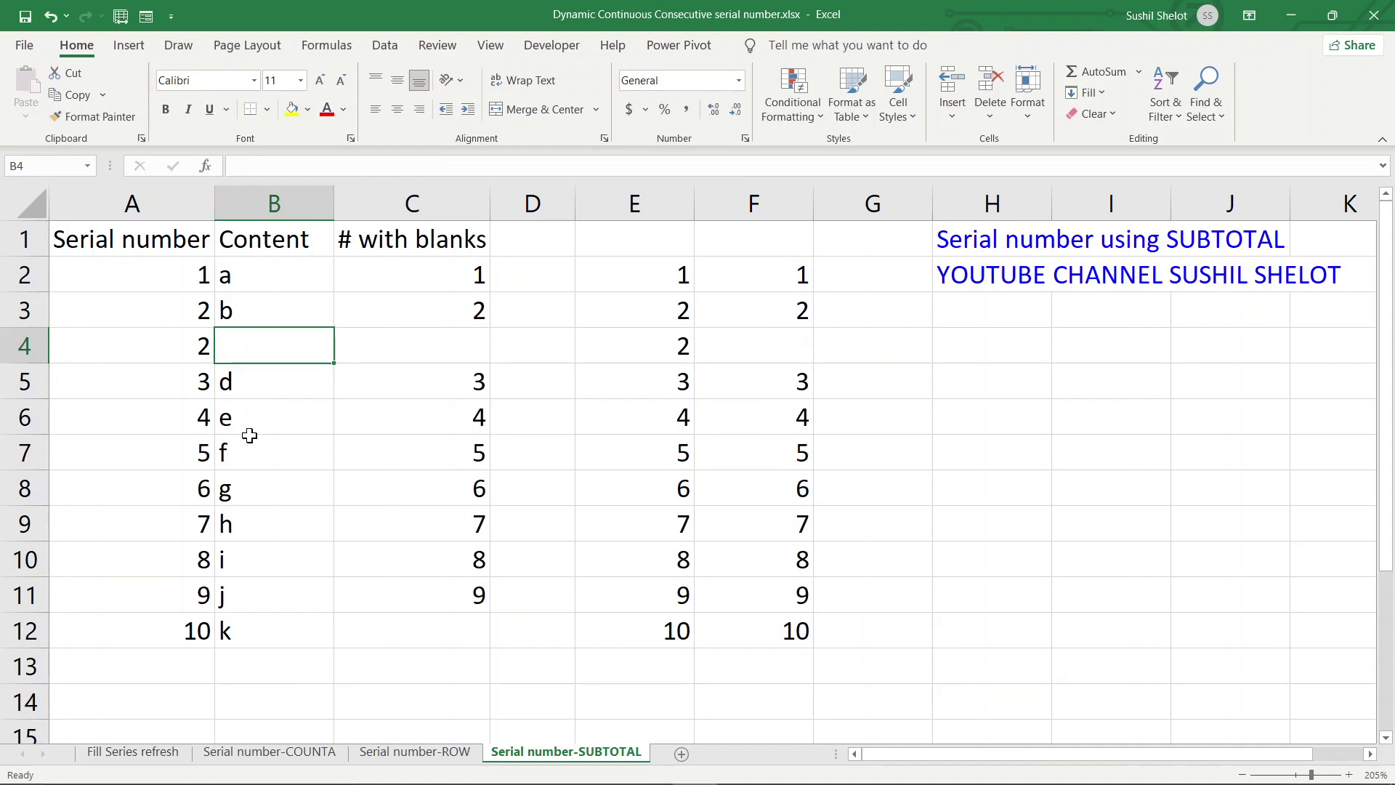
click(245, 455)
key(Delete)
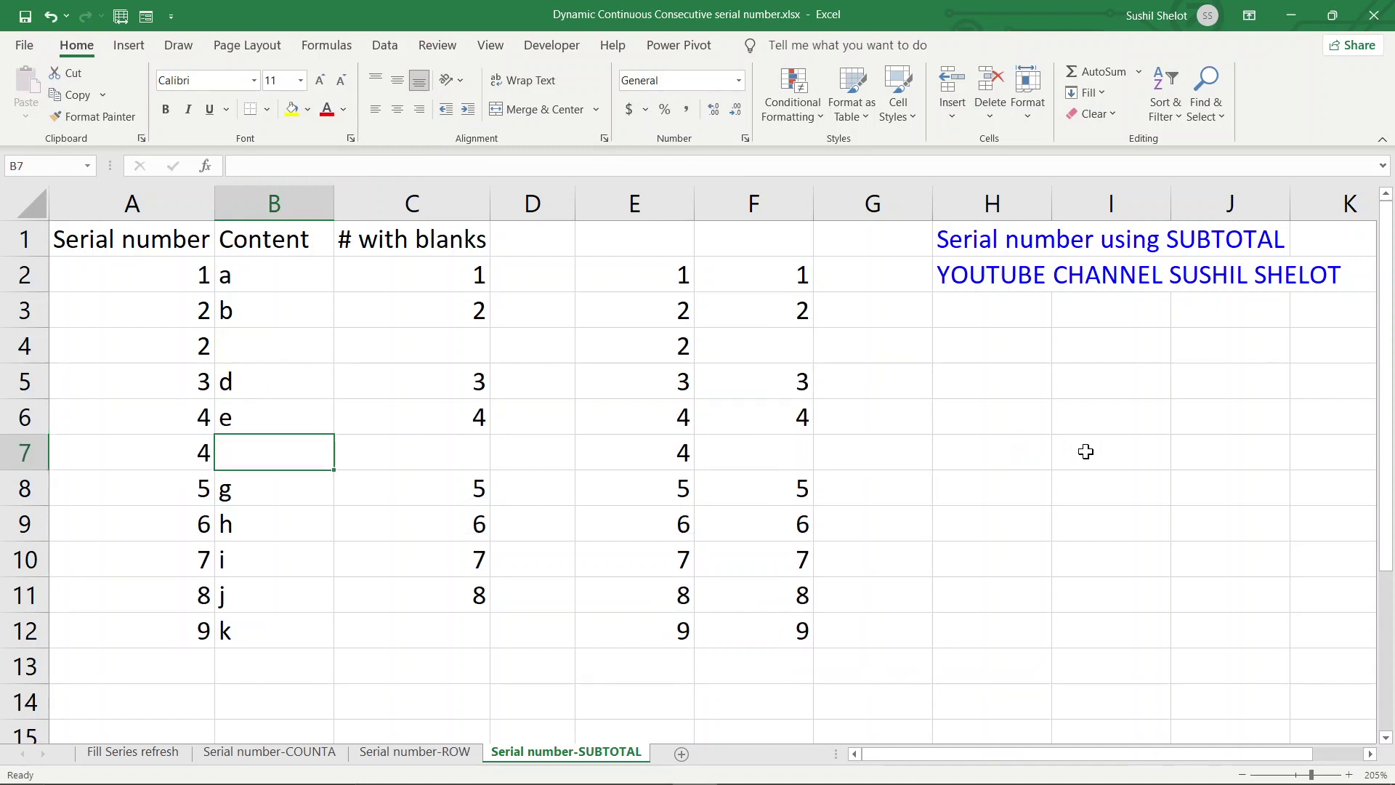
Compare how the numbering in columns E and F handles the blank Content cells B4 and B7
click(263, 346)
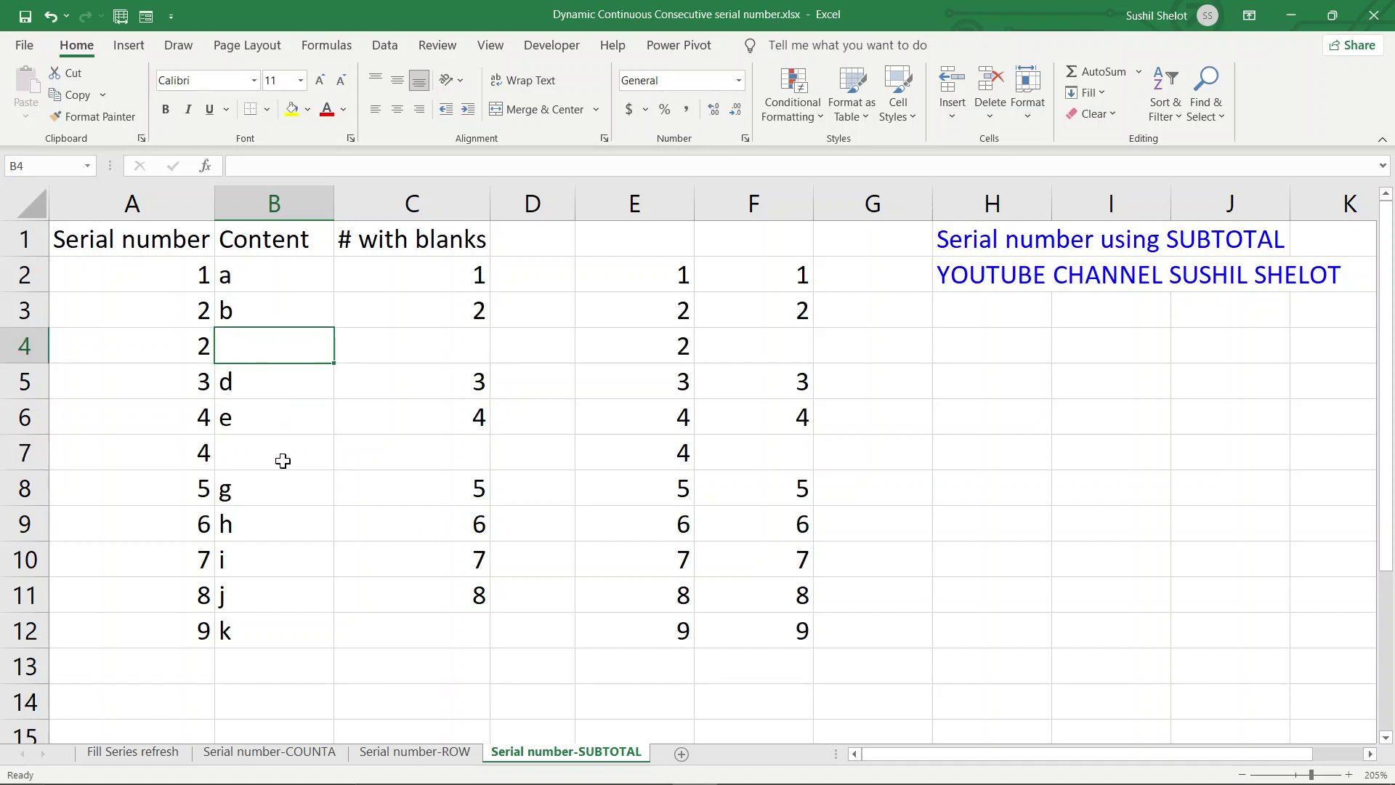
click(283, 461)
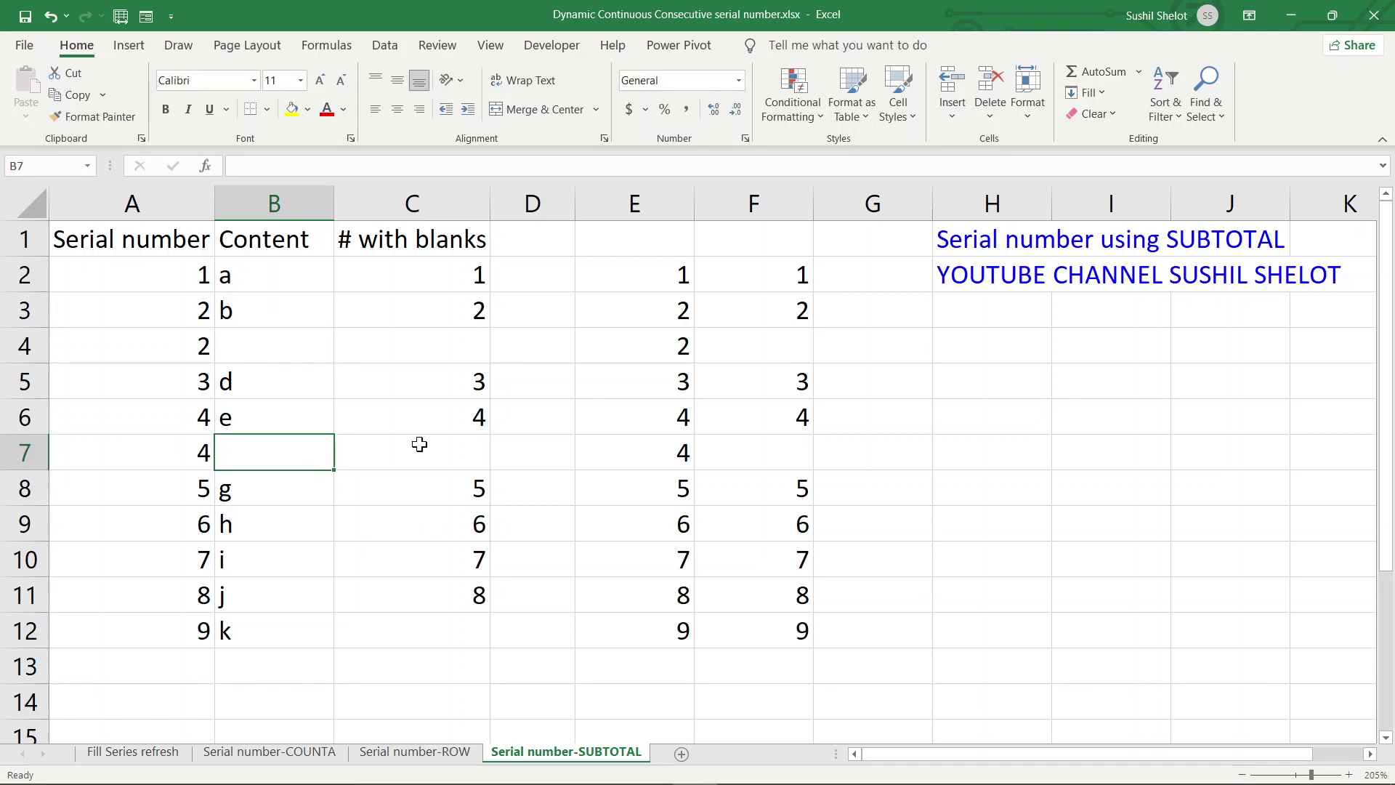
click(663, 209)
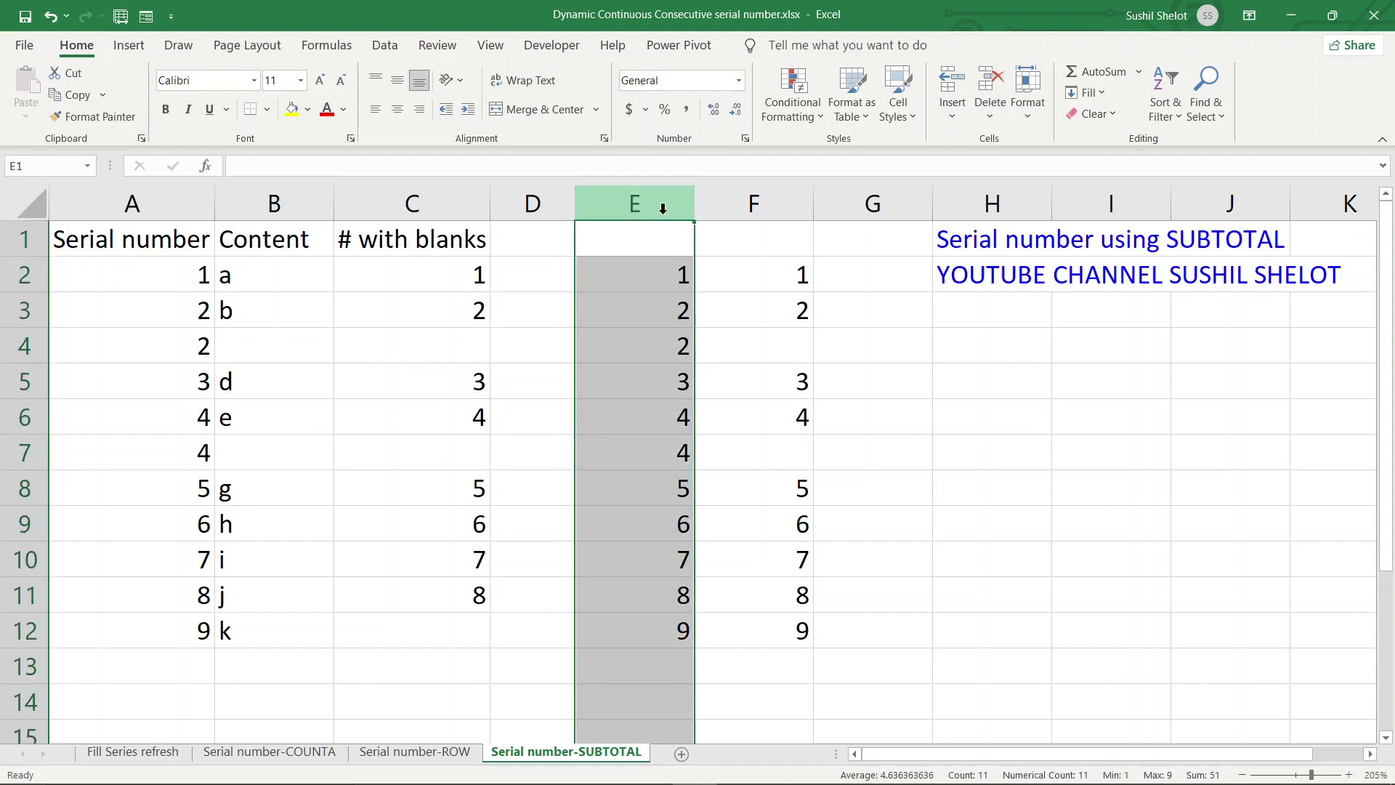
click(659, 311)
drag(659, 311, 657, 347)
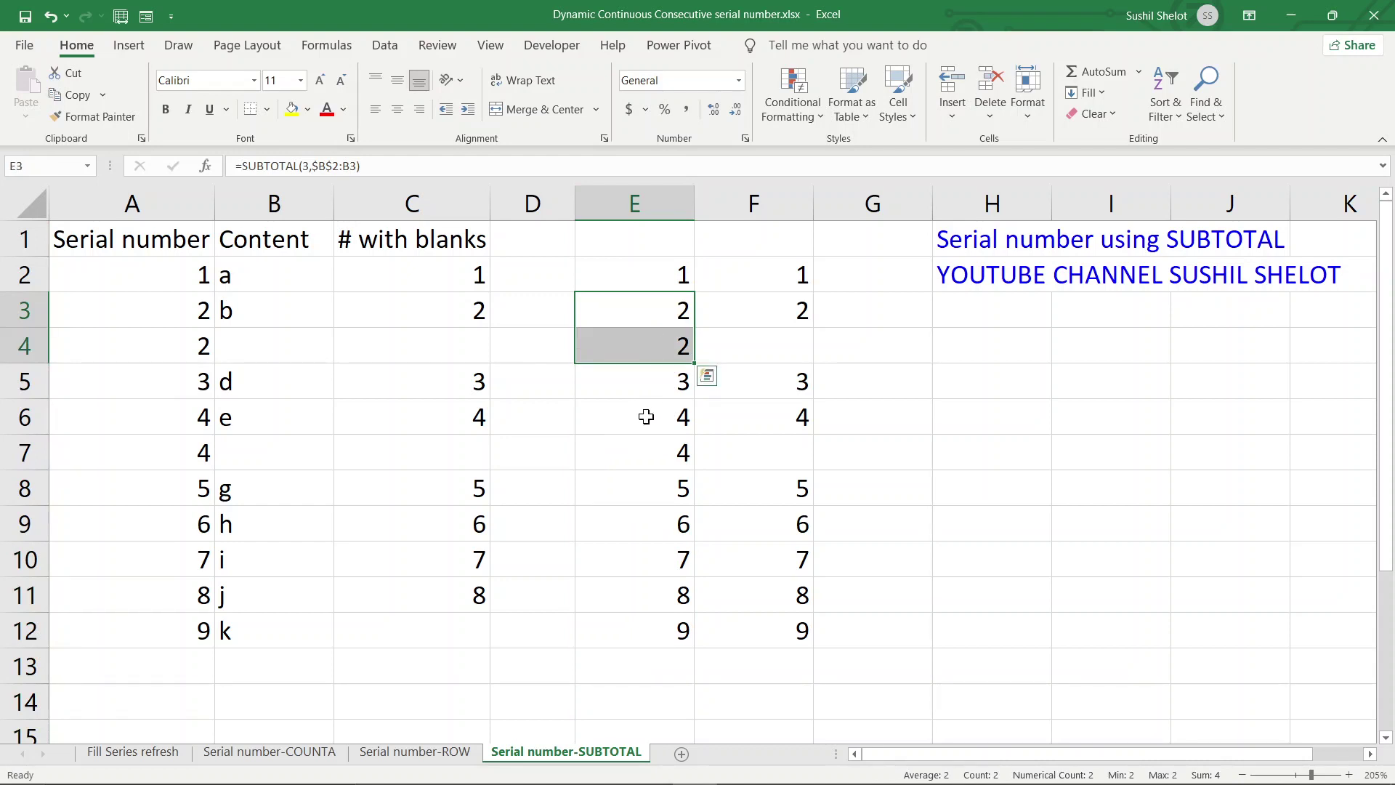
drag(646, 417, 646, 449)
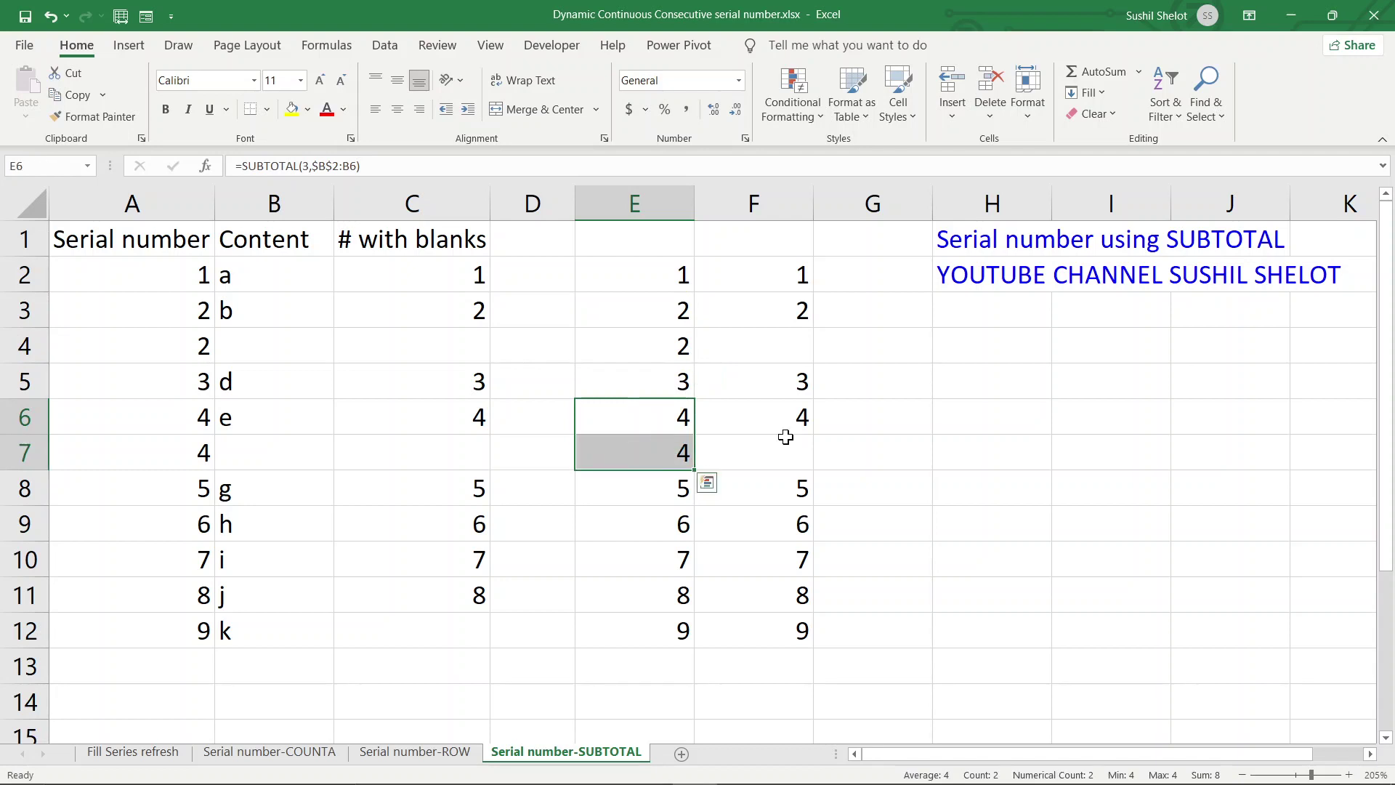
click(793, 207)
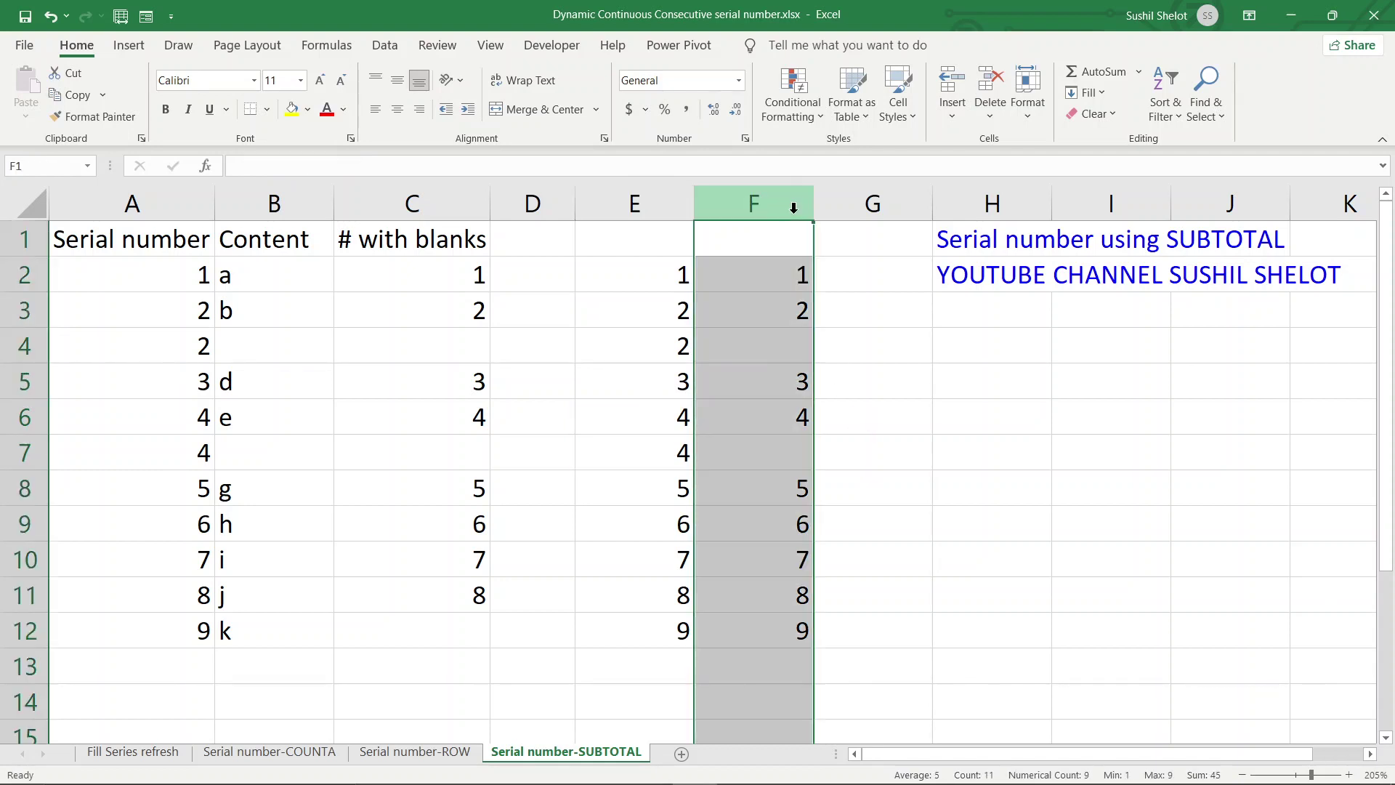
drag(800, 271, 781, 617)
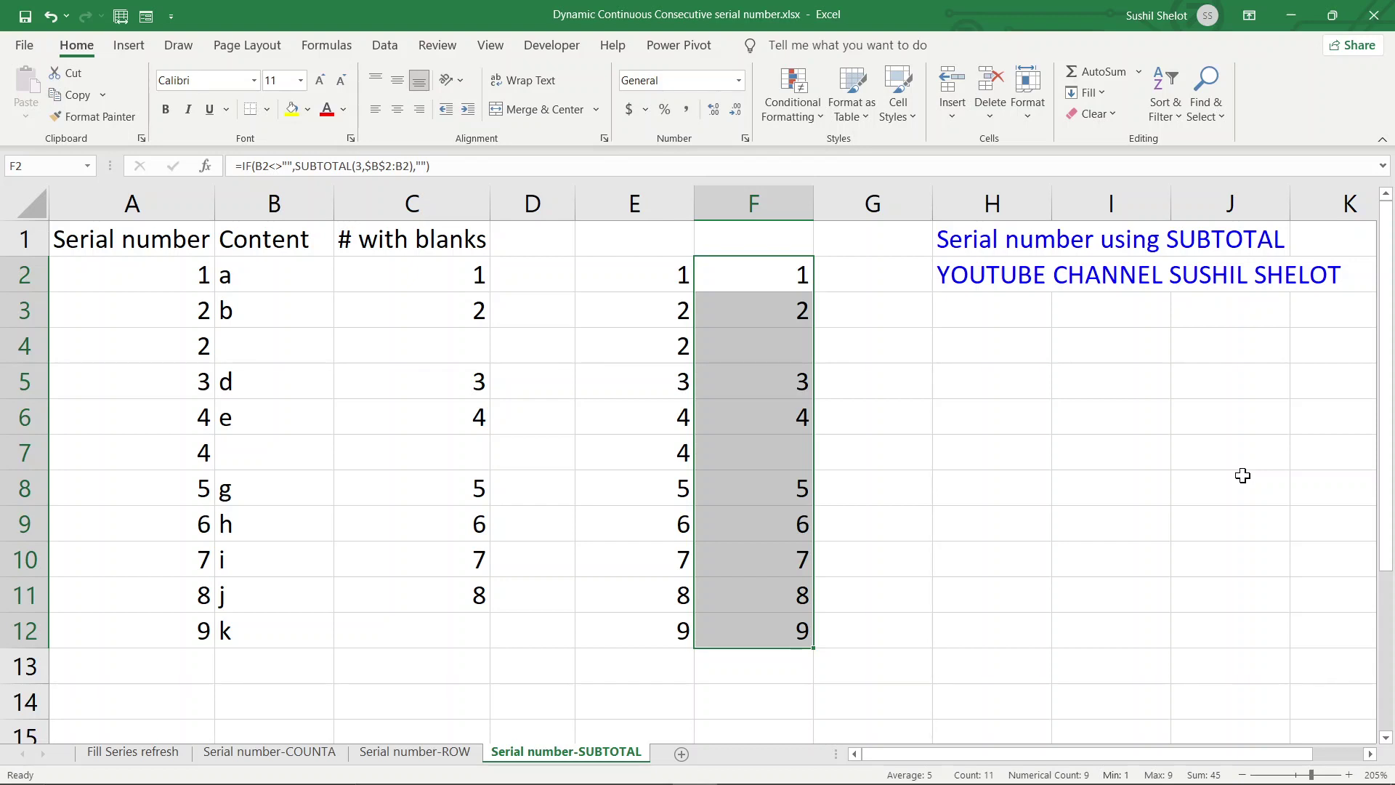
Clear Content cells B12, B11 and B9, checking the A12 formula along the way
click(245, 632)
key(Delete)
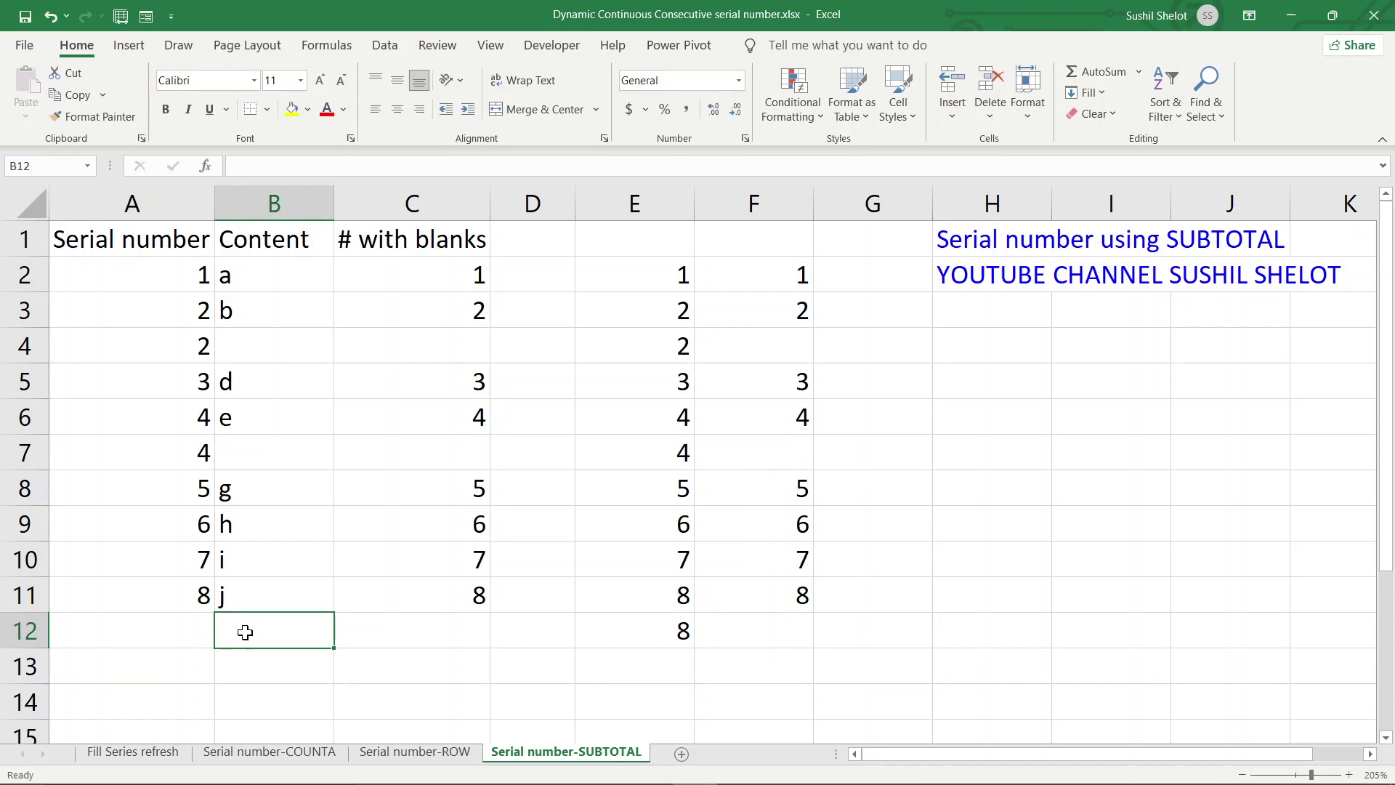
click(171, 632)
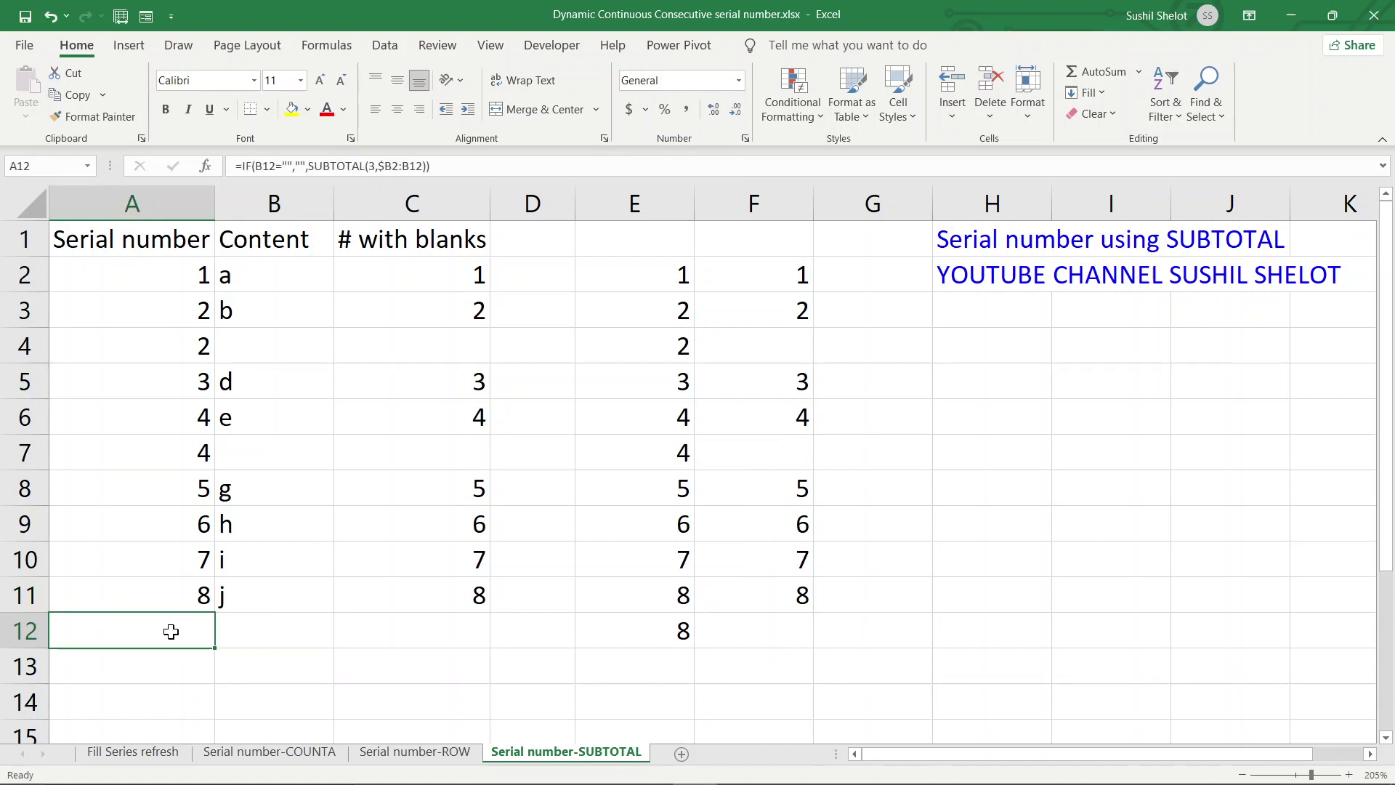
click(251, 598)
key(Delete)
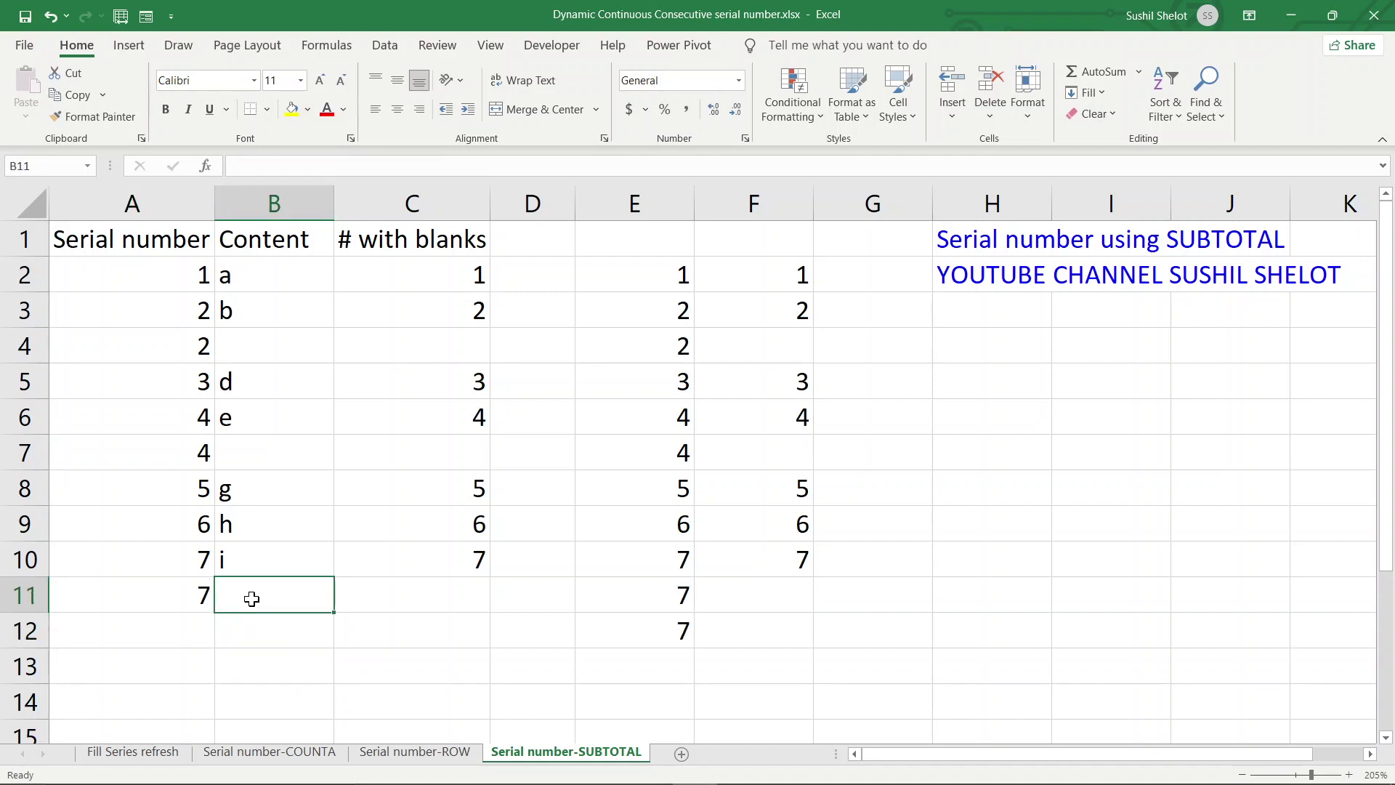
click(274, 526)
key(Delete)
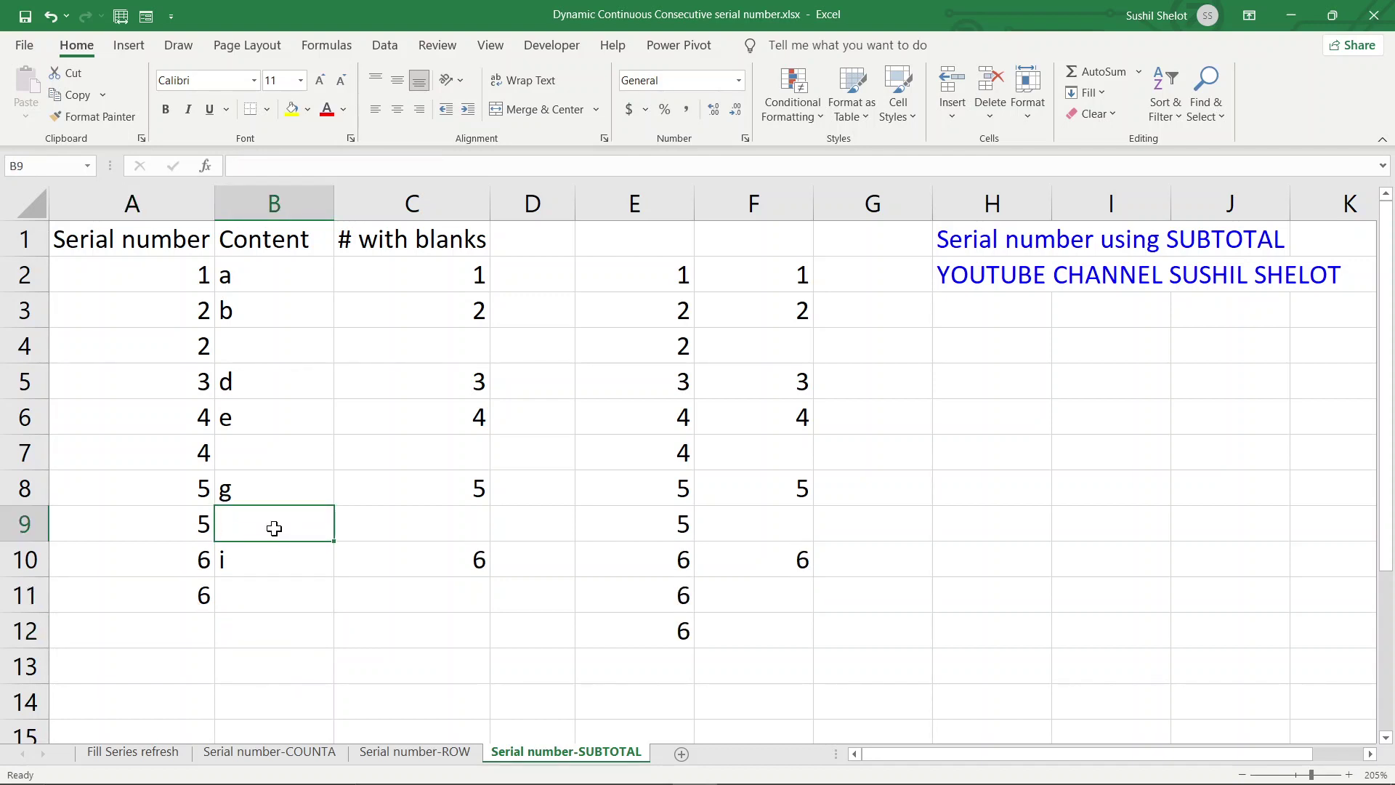